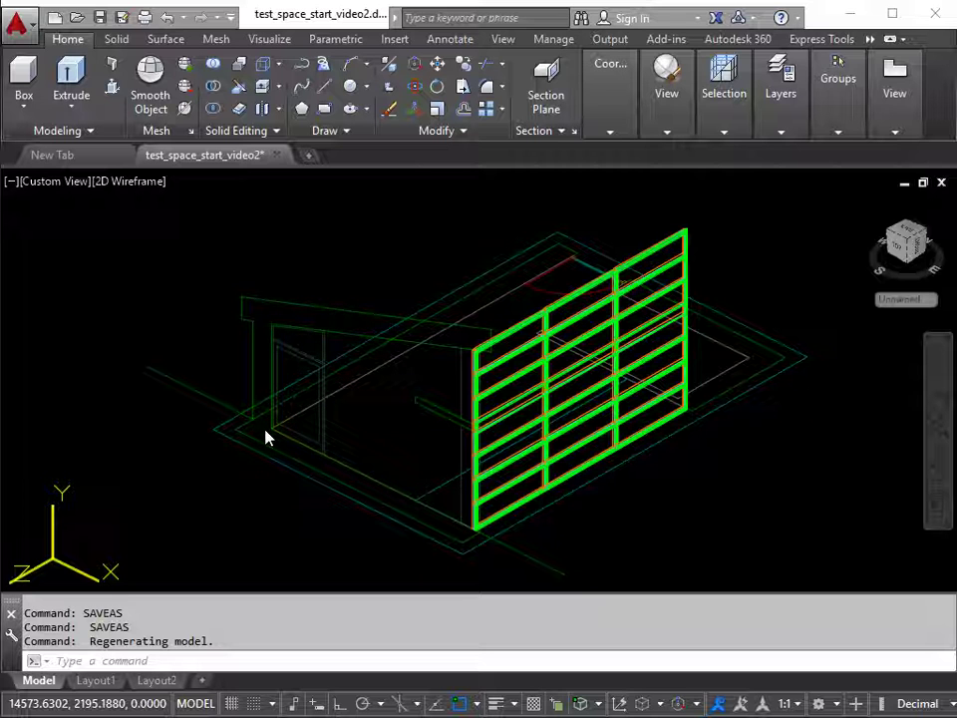
Step: Zoom in on the wall and window frame, keeping the green grid façade at the right edge
scroll(294, 404, up, 4)
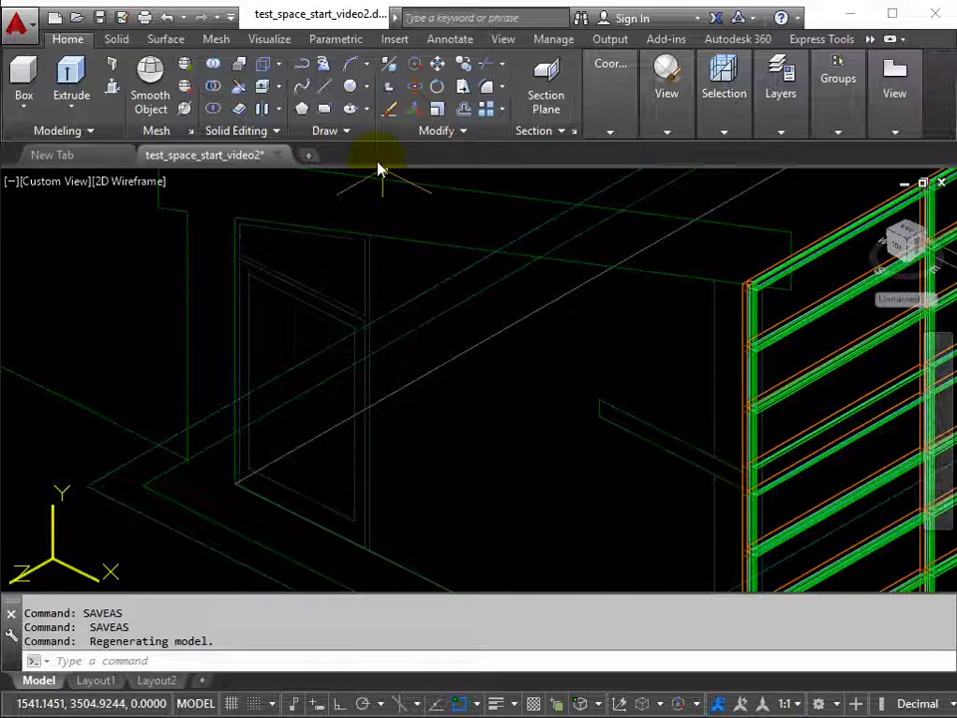
Step: Hide the View, Groups, Selection and Section panels from the ribbon
click(613, 124)
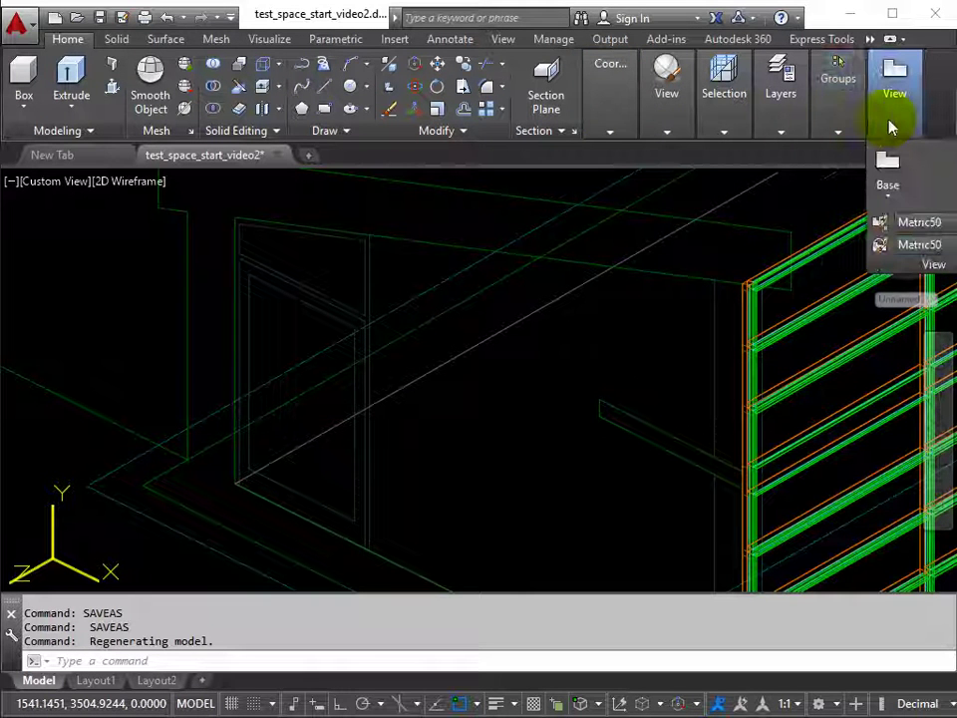
right_click(902, 125)
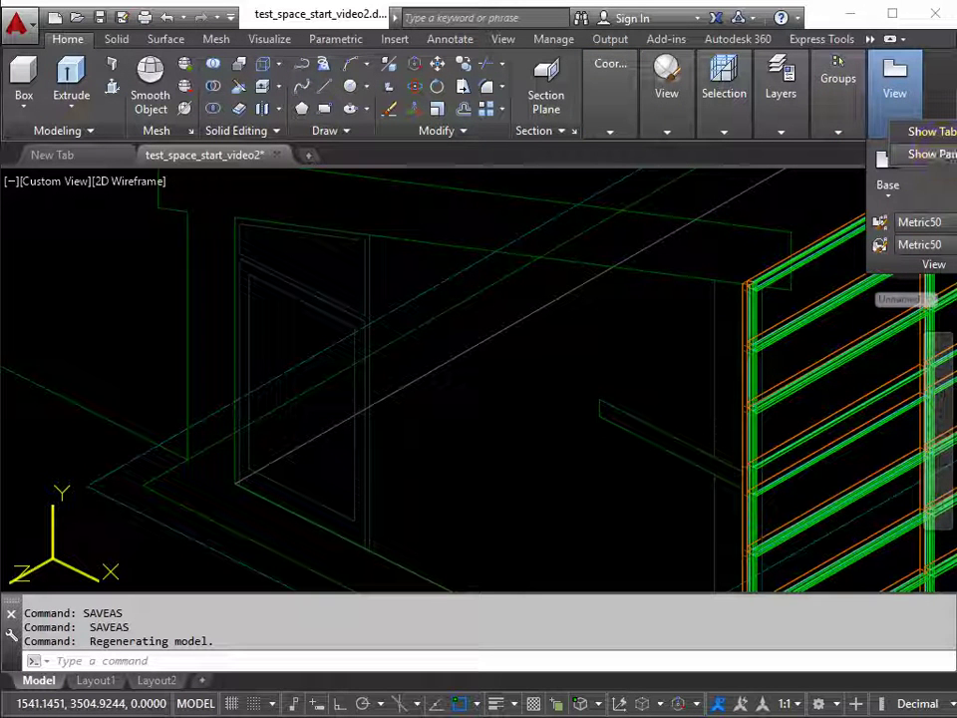
click(932, 154)
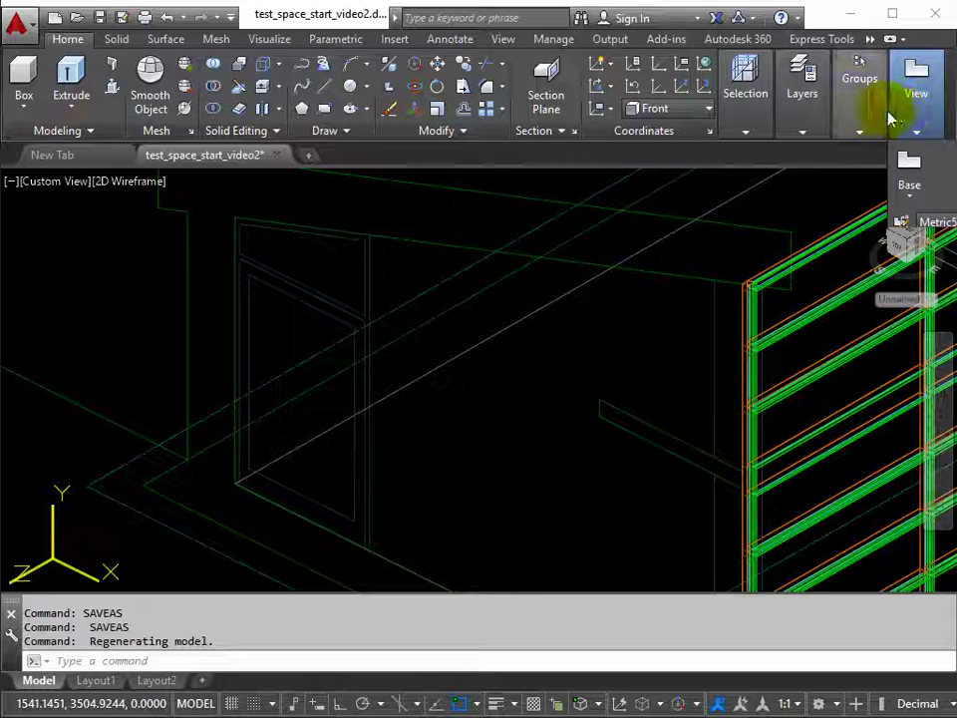
right_click(865, 118)
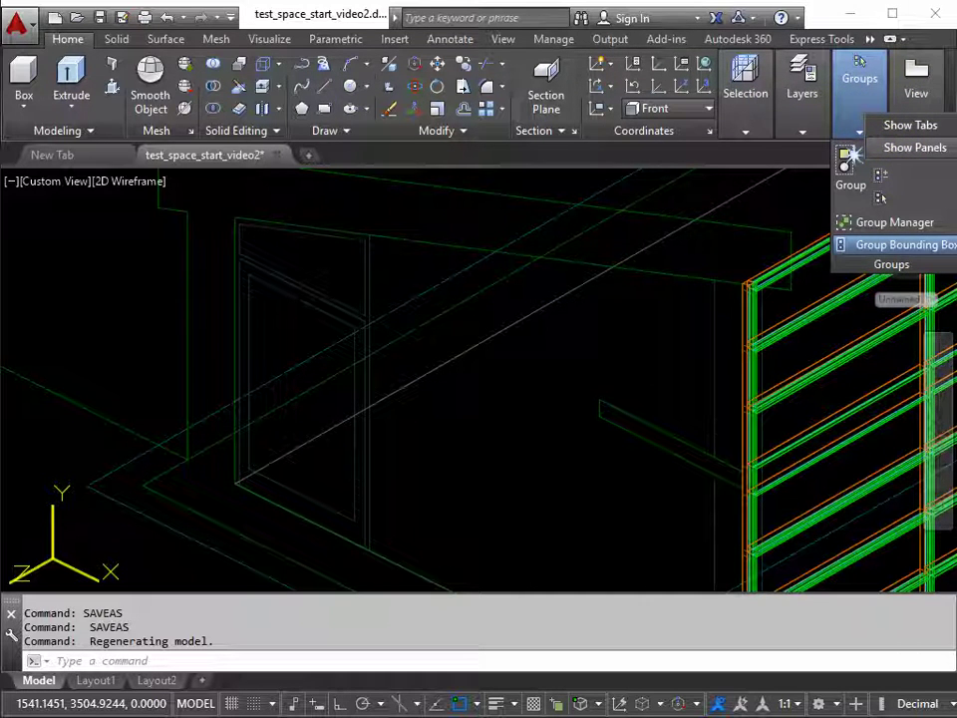
right_click(864, 120)
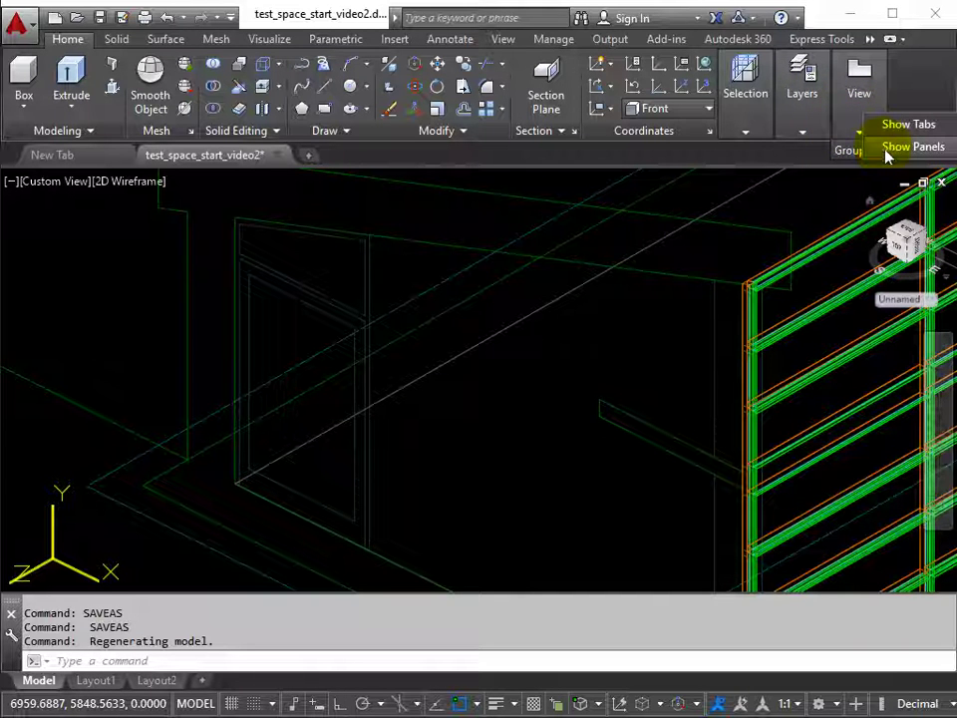
click(913, 147)
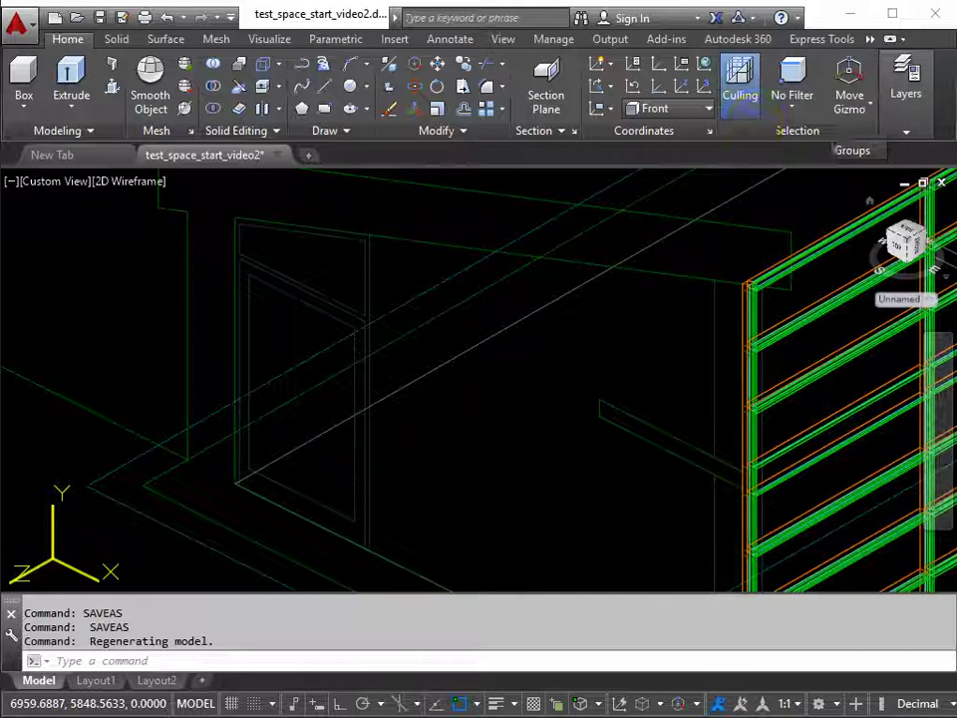
right_click(827, 121)
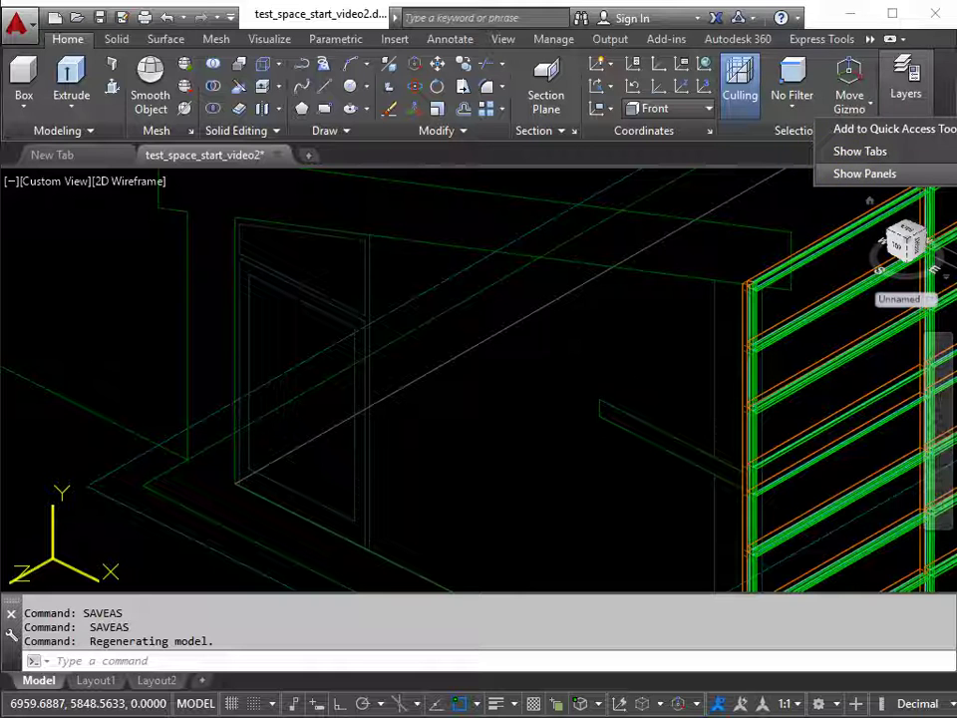
click(738, 329)
mouse_move(711, 128)
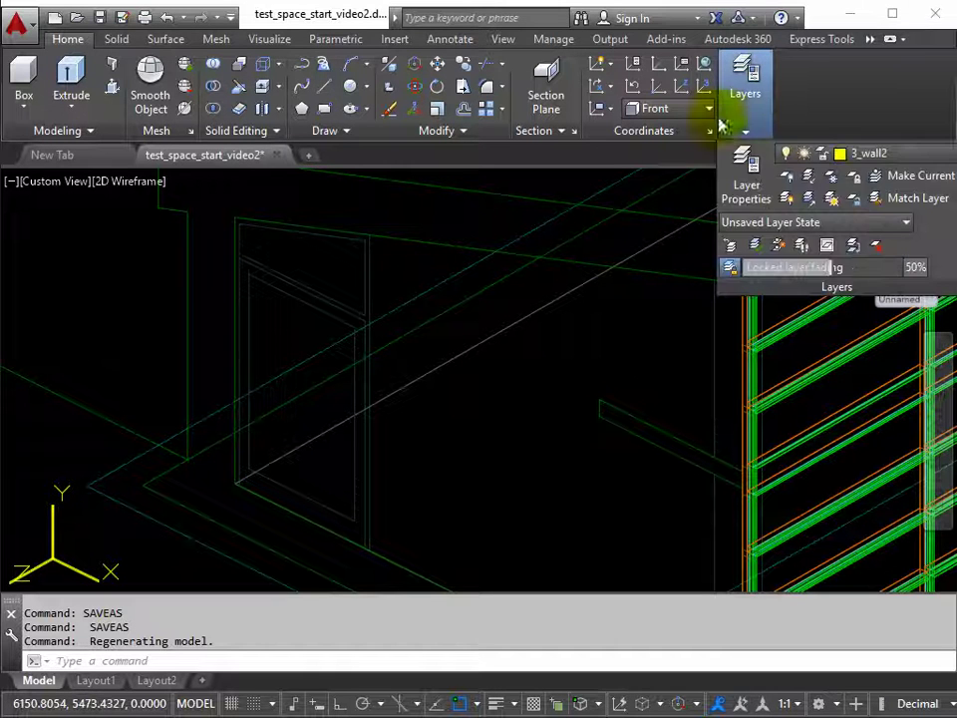
right_click(740, 131)
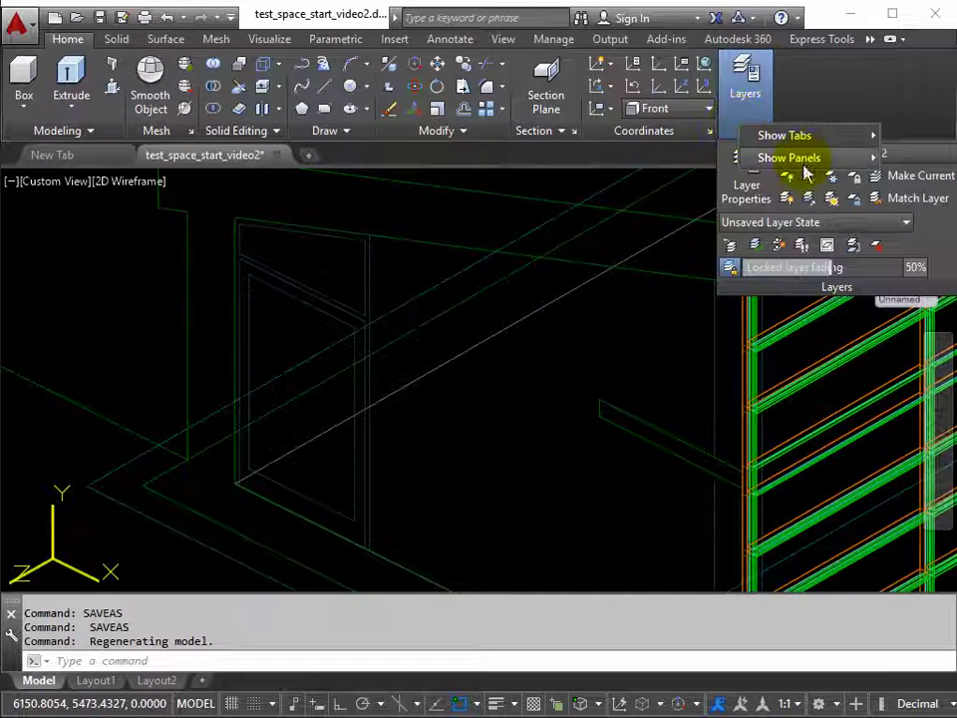
mouse_move(781, 163)
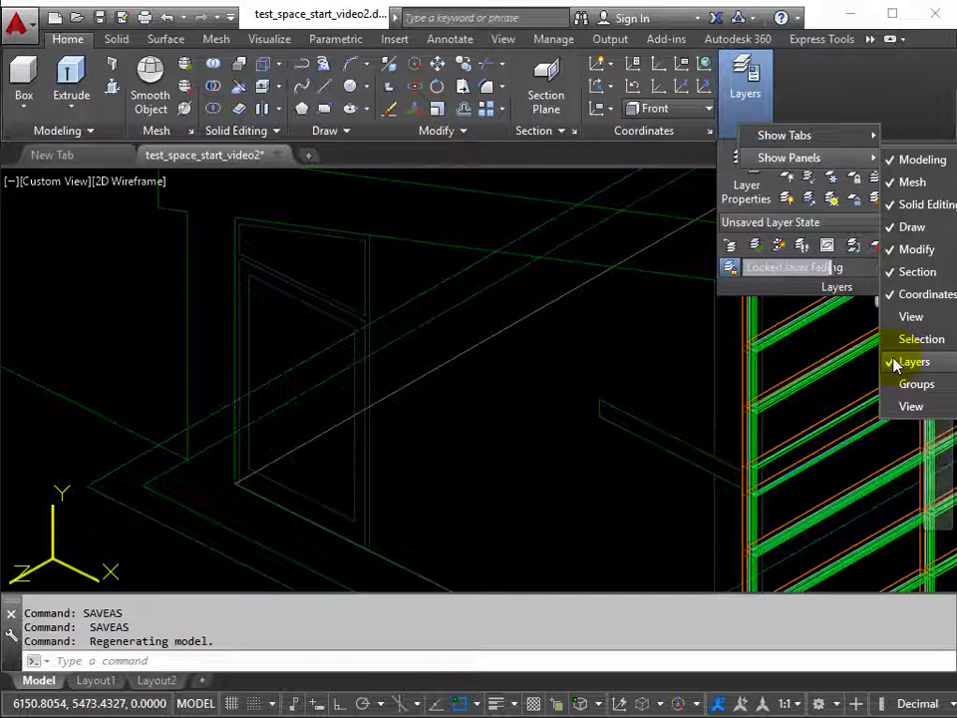
click(890, 272)
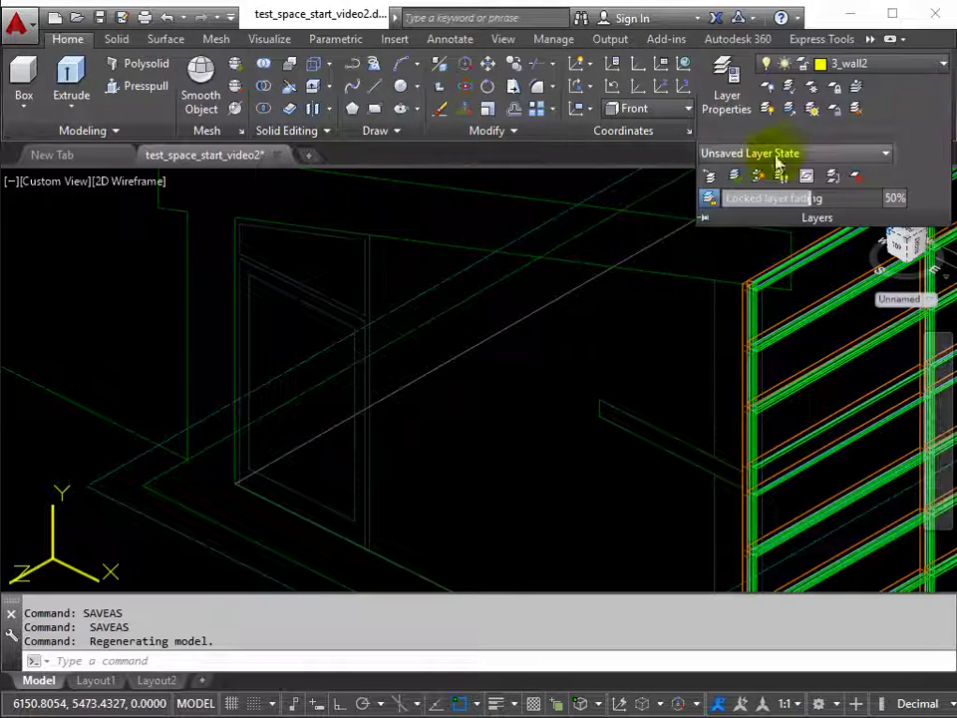
Step: Make 3_dr_fr the current layer
click(634, 183)
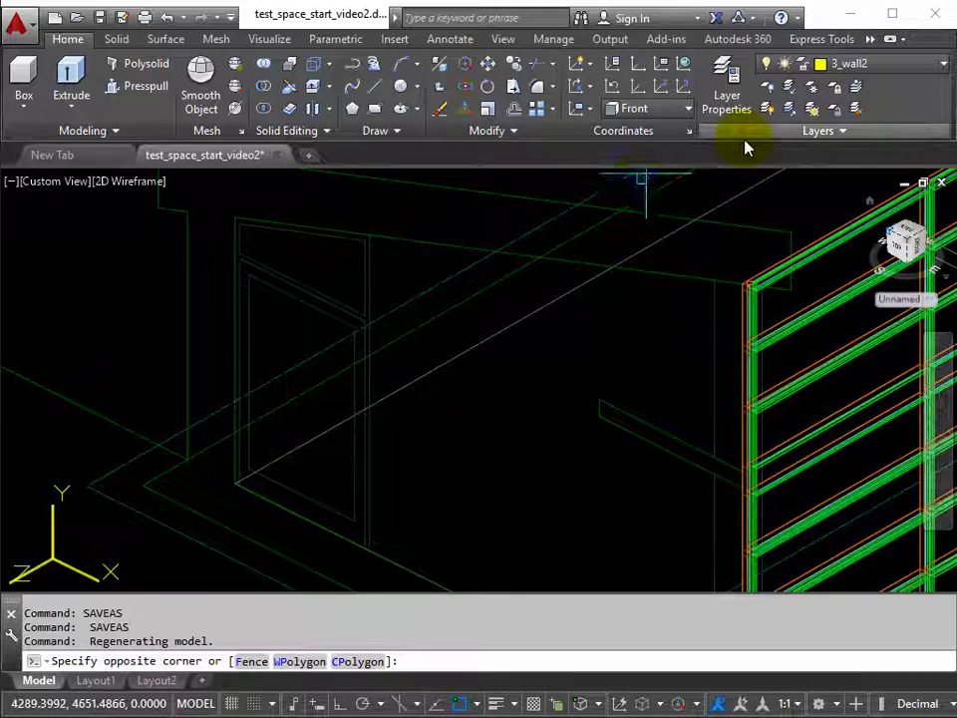
key(Escape)
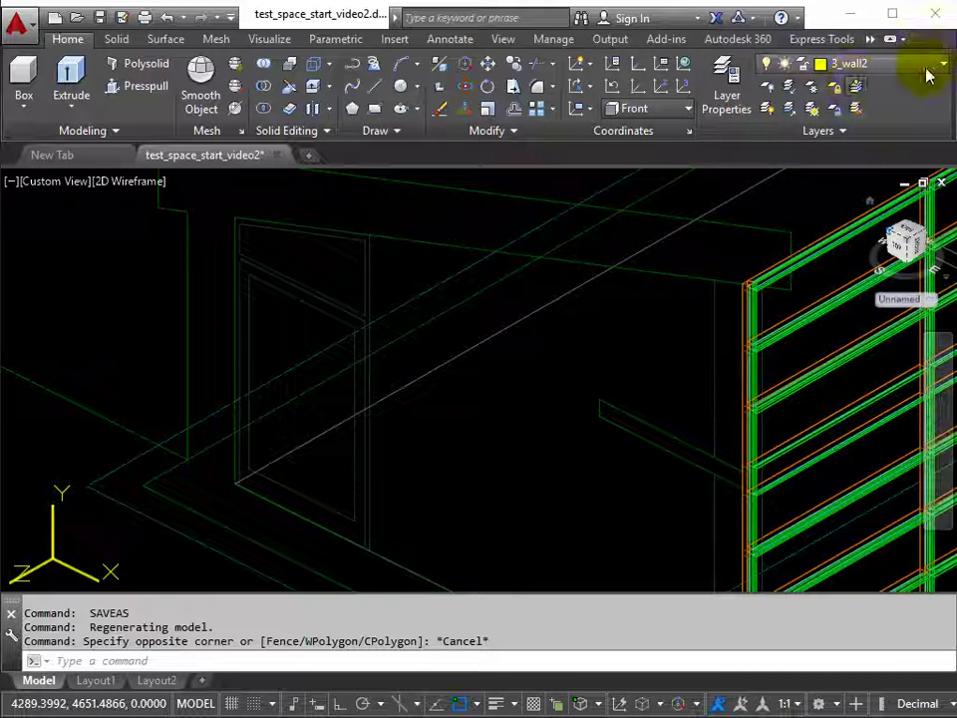
click(942, 66)
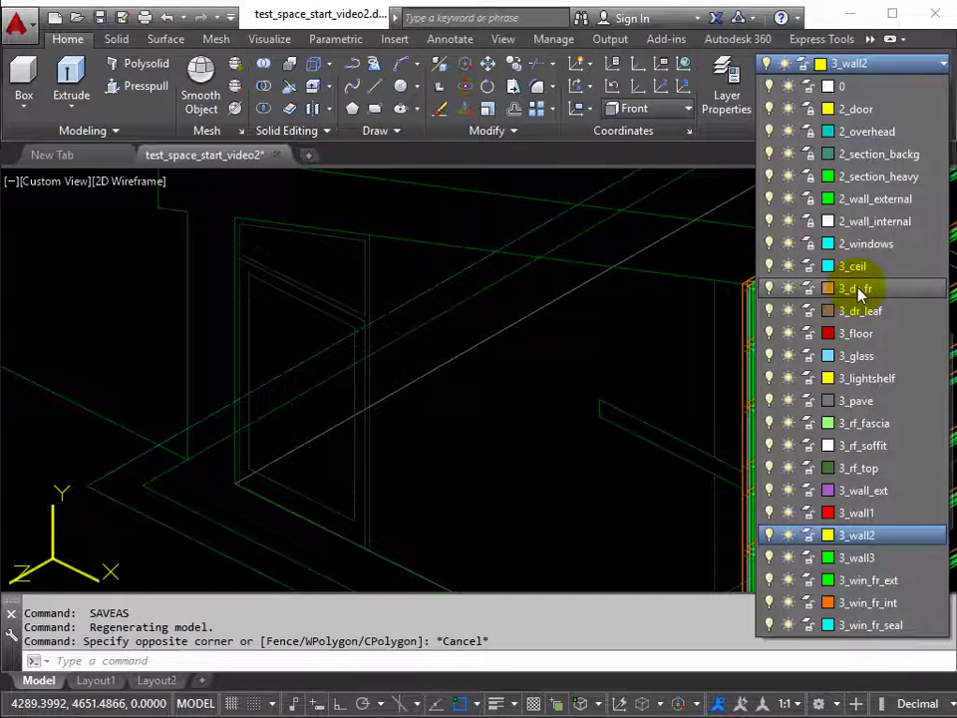
click(855, 289)
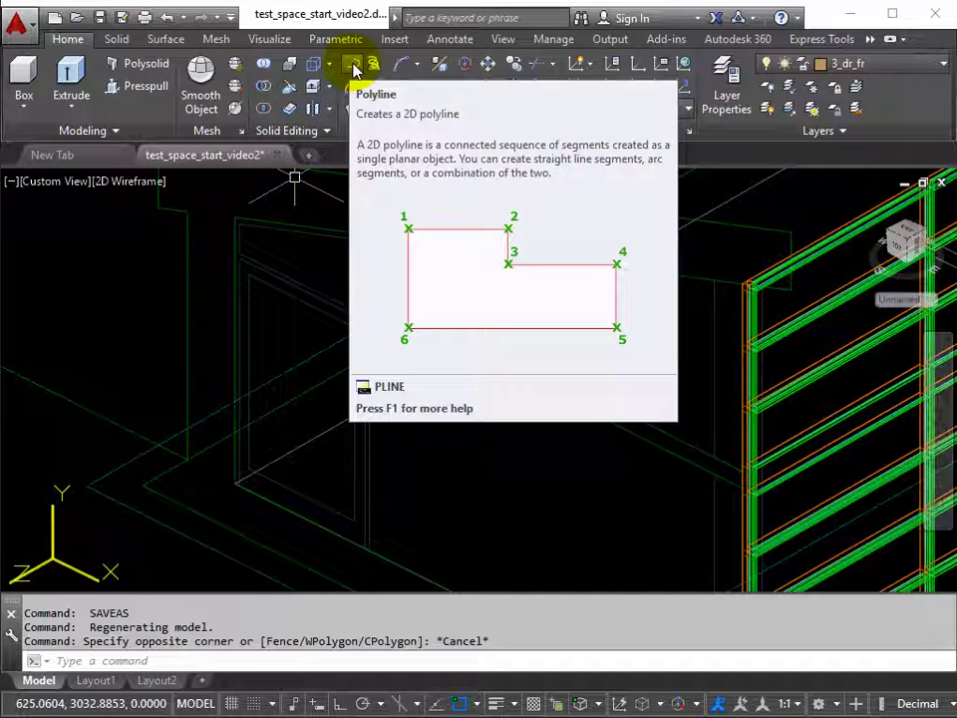
Step: Trace a closed four-point polyline with a sloping lower edge around the panel above the door
click(354, 66)
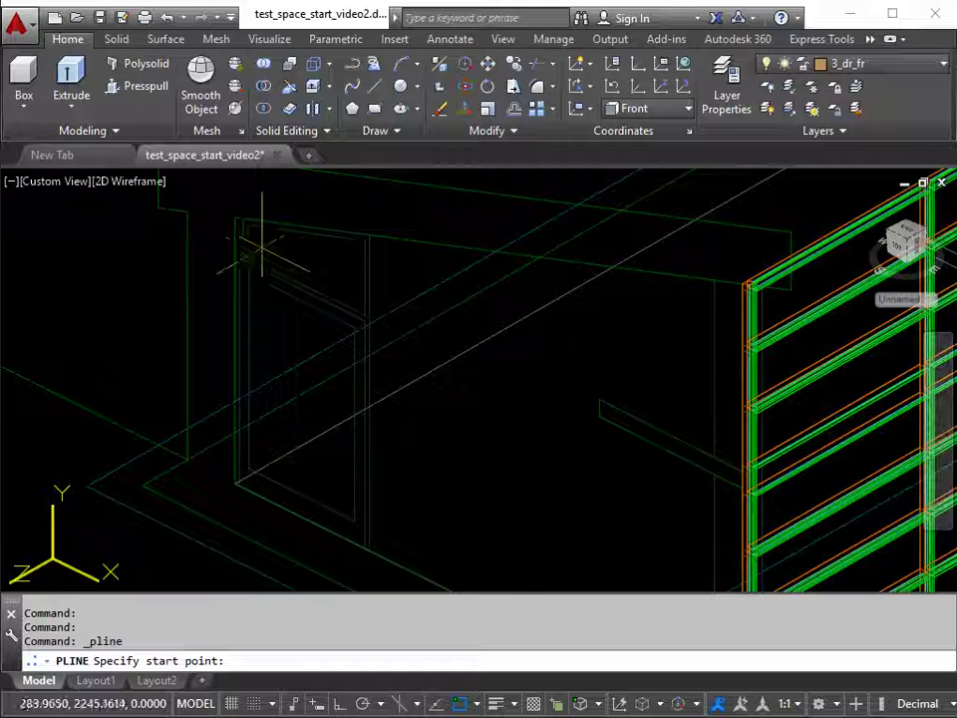
scroll(239, 252, up, 3)
middle_drag(239, 252, 235, 288)
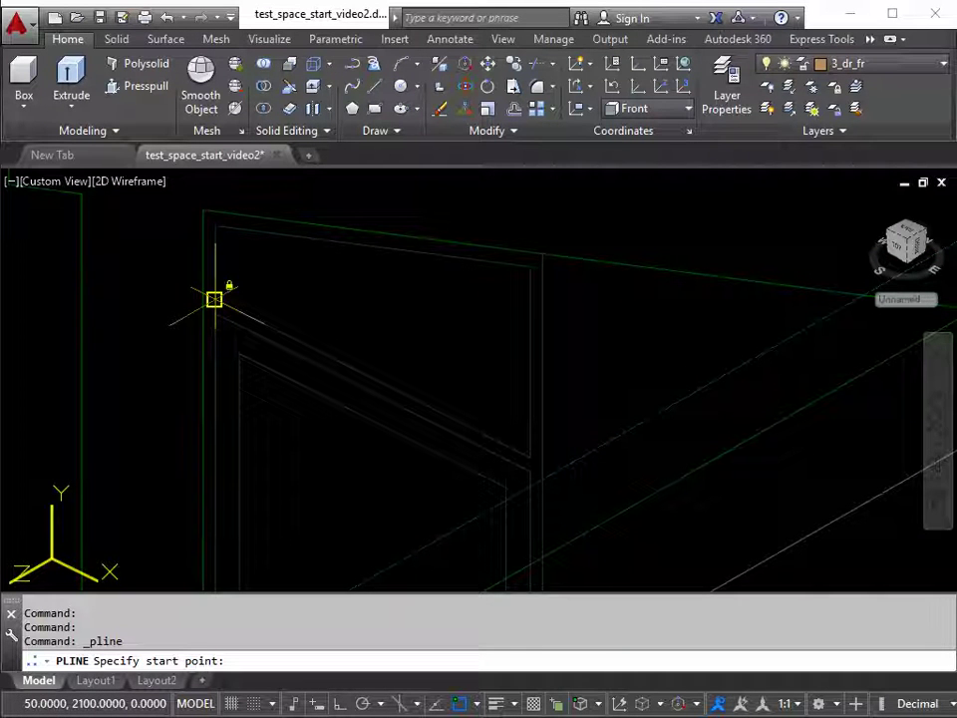
click(214, 299)
click(216, 227)
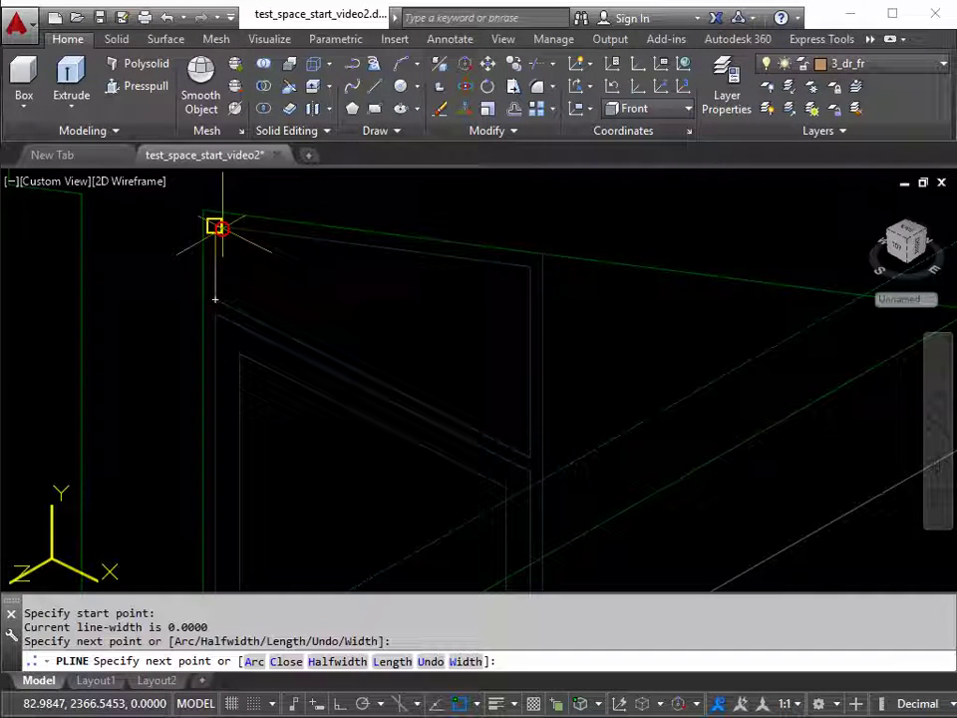
click(529, 267)
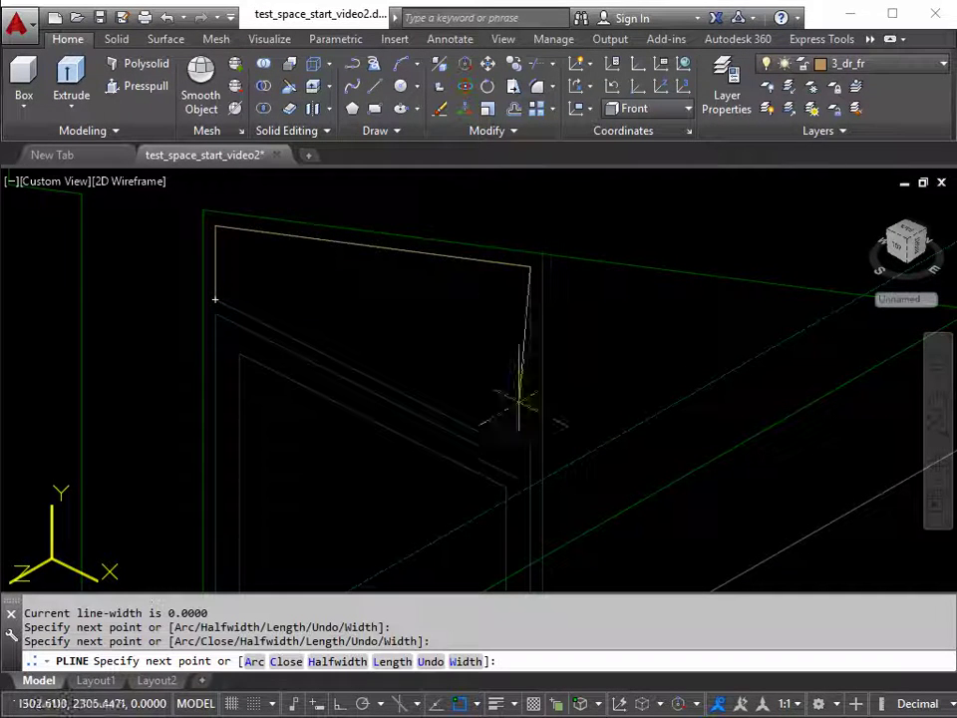
click(529, 456)
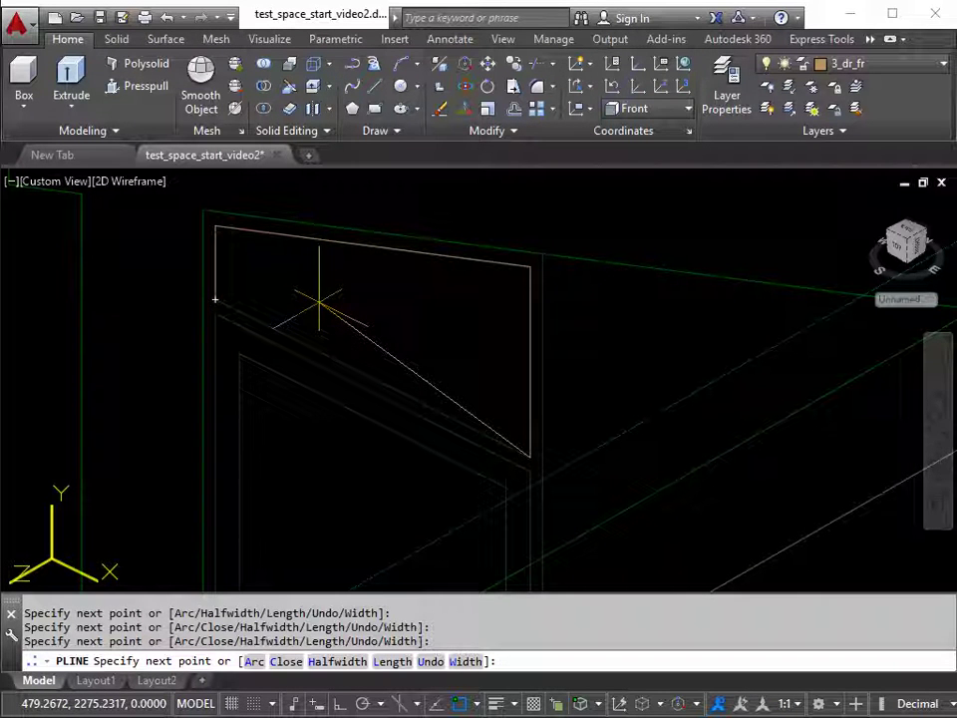
click(286, 662)
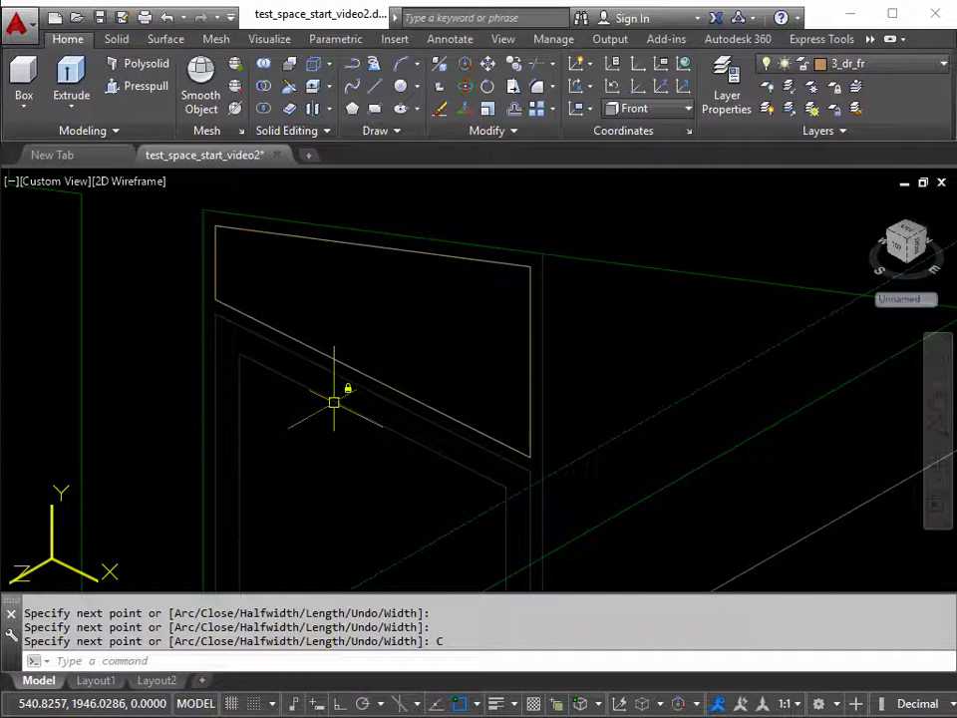
scroll(332, 409, down, 2)
scroll(299, 329, down, 3)
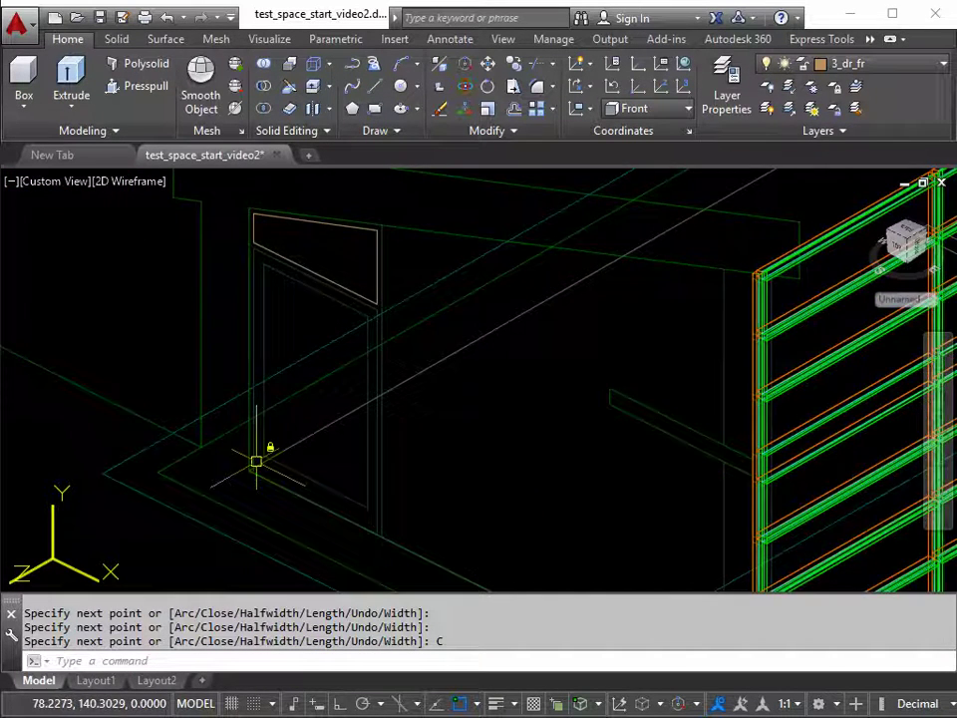
scroll(250, 479, up, 5)
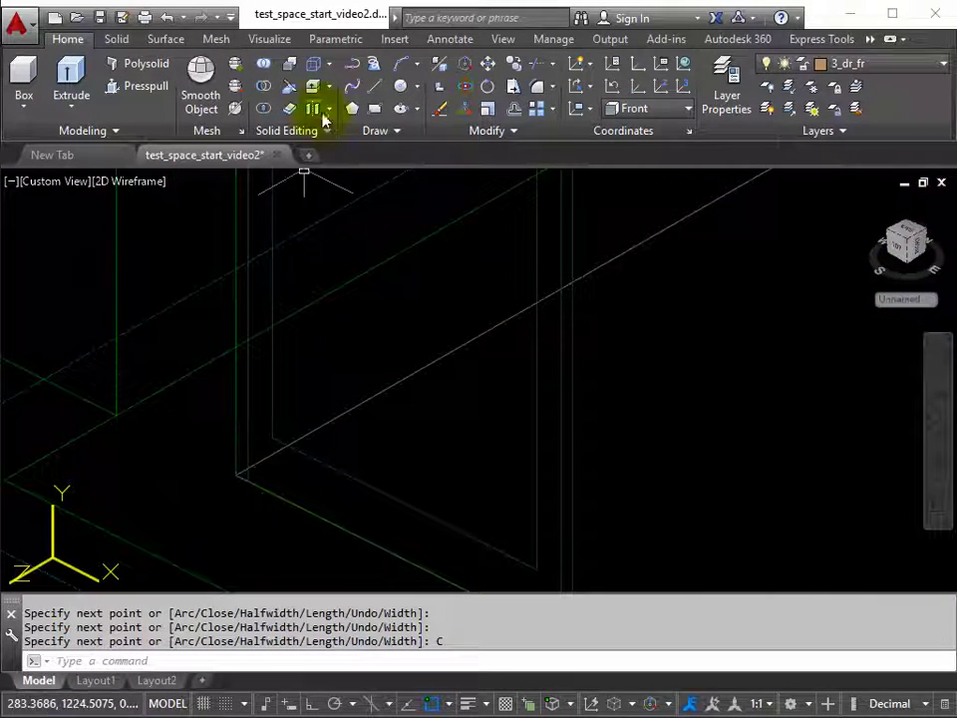
Step: Trace a second closed polyline around the door opening, about 2050 units tall, below the sloped panel
click(353, 64)
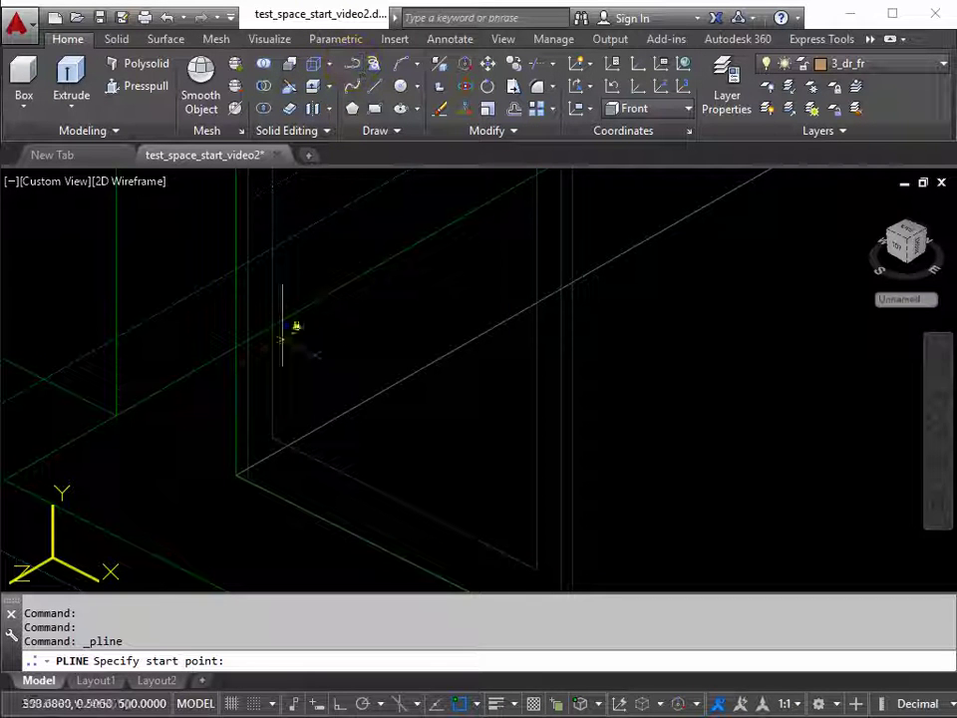
click(235, 475)
scroll(236, 334, up, 3)
click(210, 237)
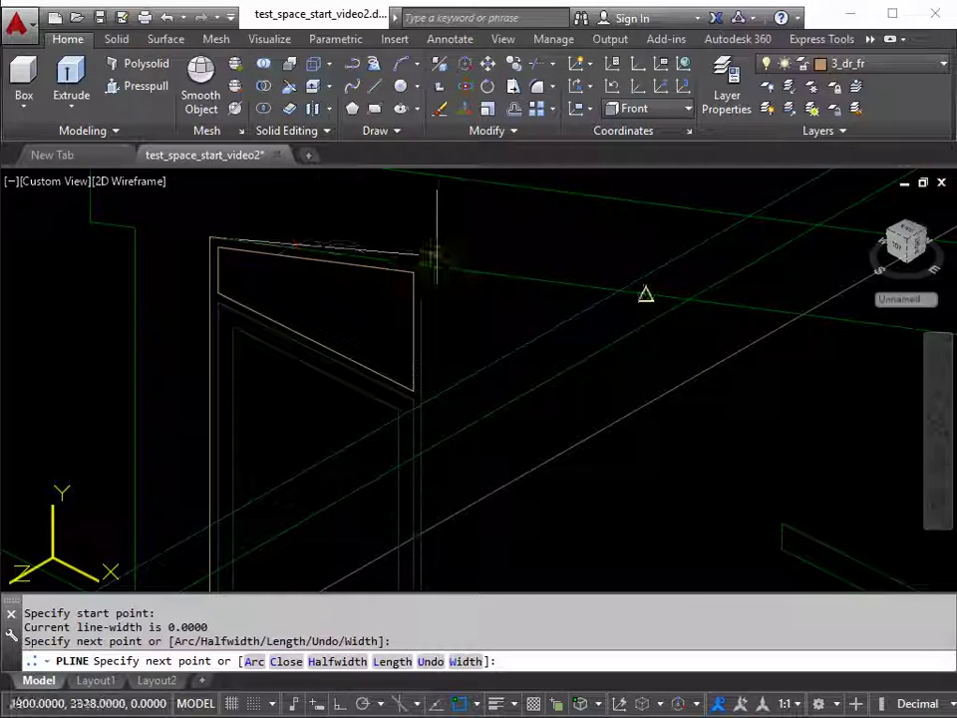
click(420, 265)
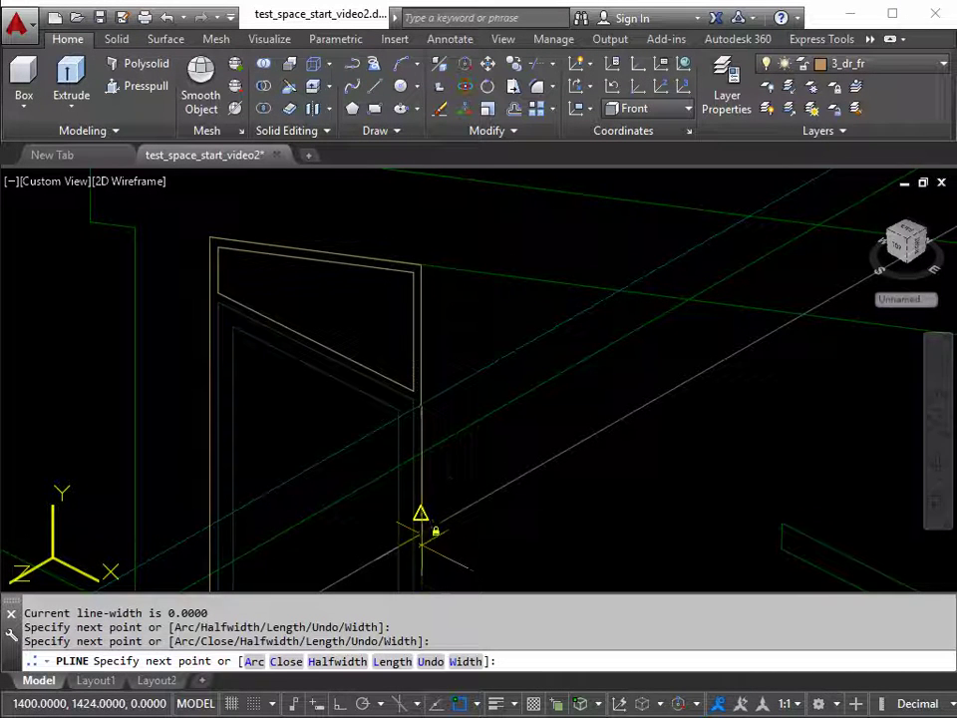
middle_drag(421, 527, 427, 261)
click(406, 419)
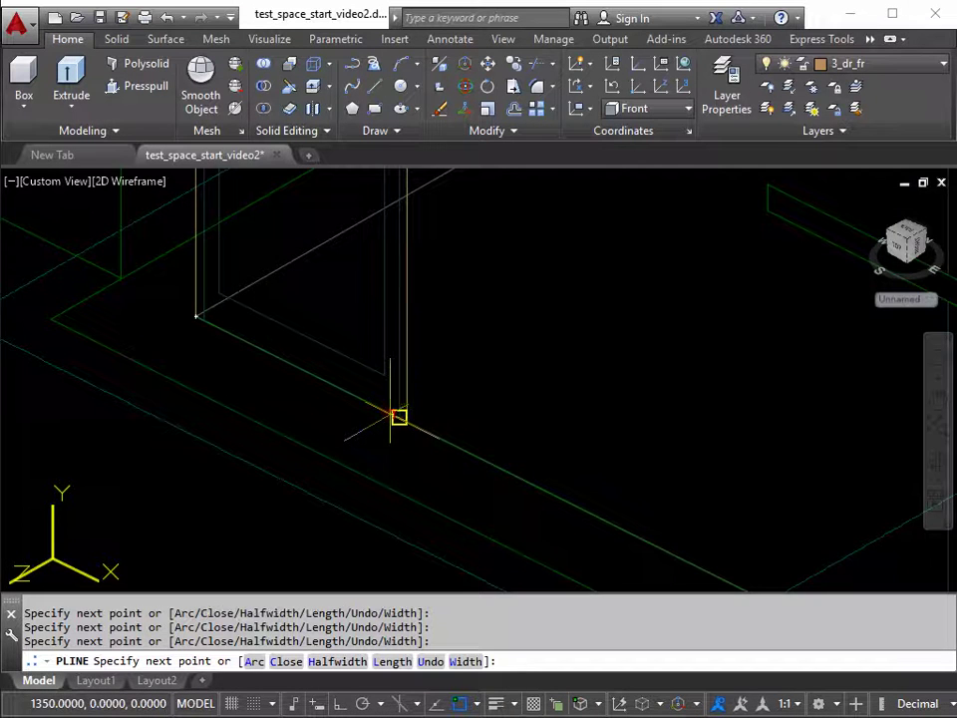
scroll(397, 415, up, 5)
scroll(397, 347, down, 5)
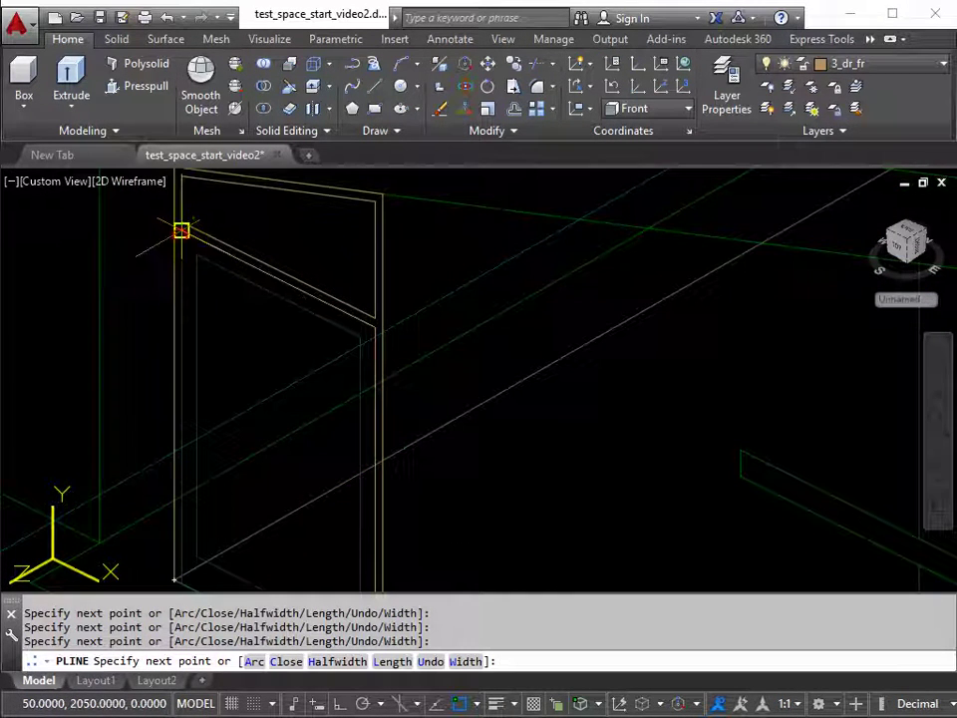
scroll(199, 446, up, 5)
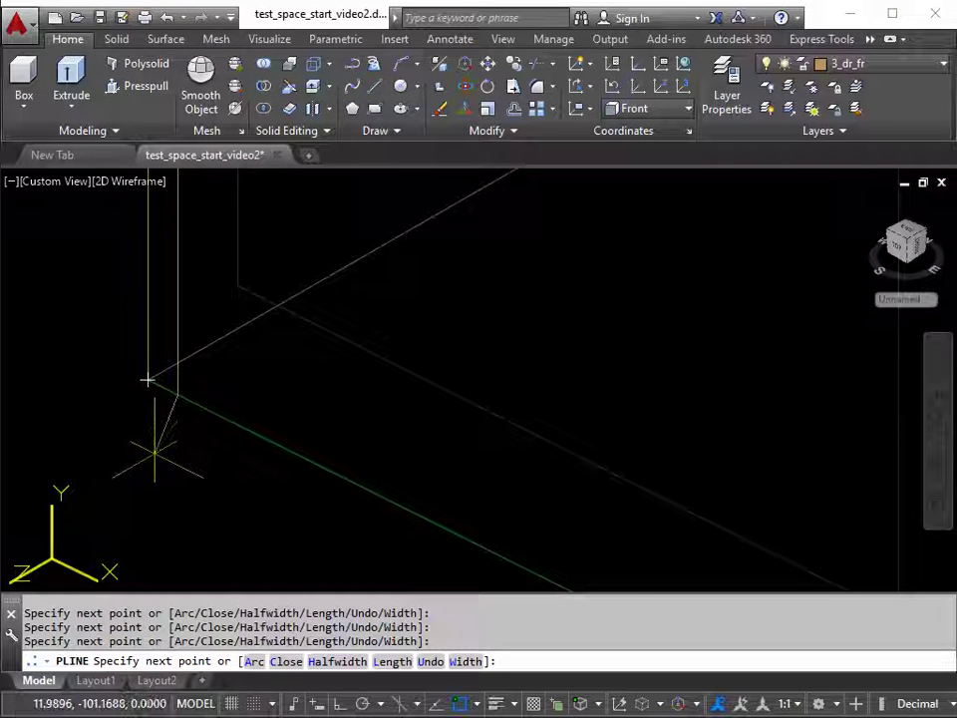
click(286, 662)
scroll(348, 342, down, 5)
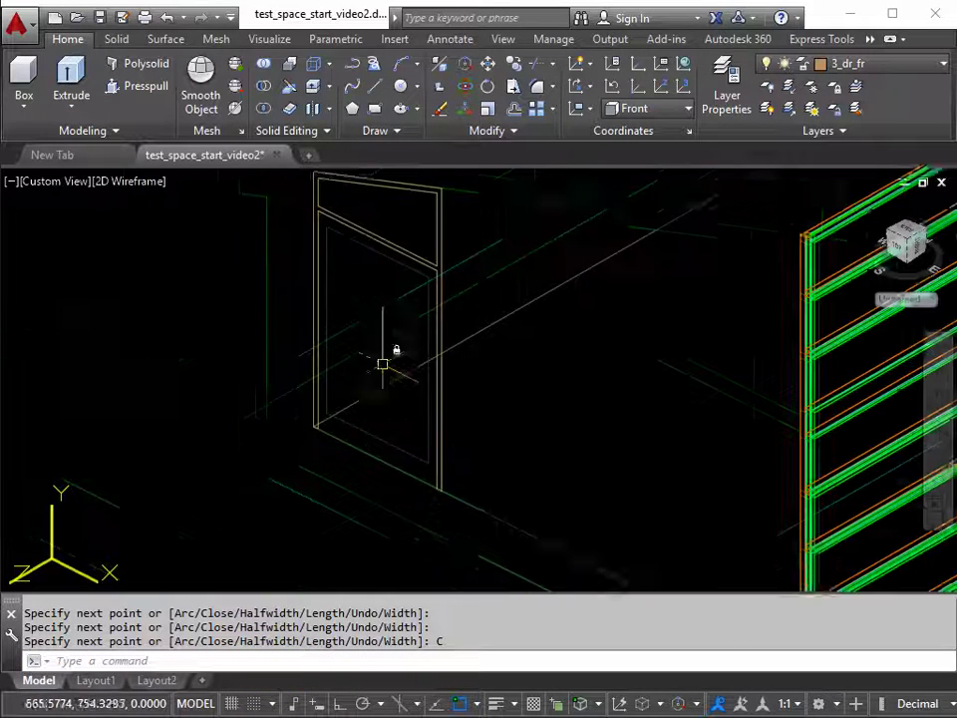
Step: Copy the transom panel outline to a spot right of the door with CP
text(cp)
key(Return)
click(351, 251)
key(Escape)
key(Return)
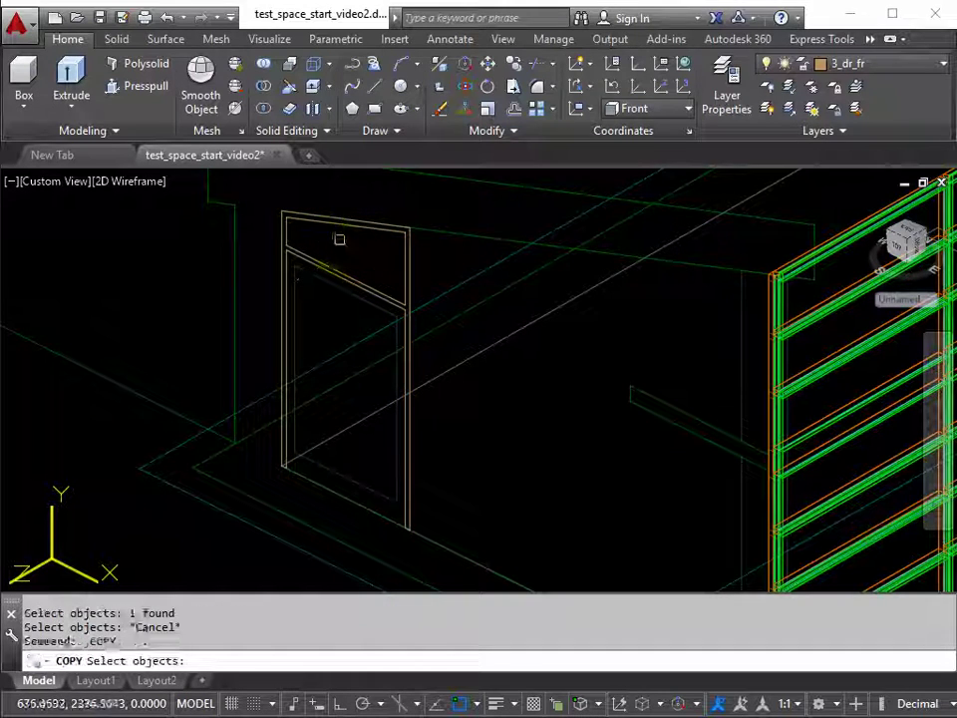
click(338, 226)
key(Return)
click(340, 243)
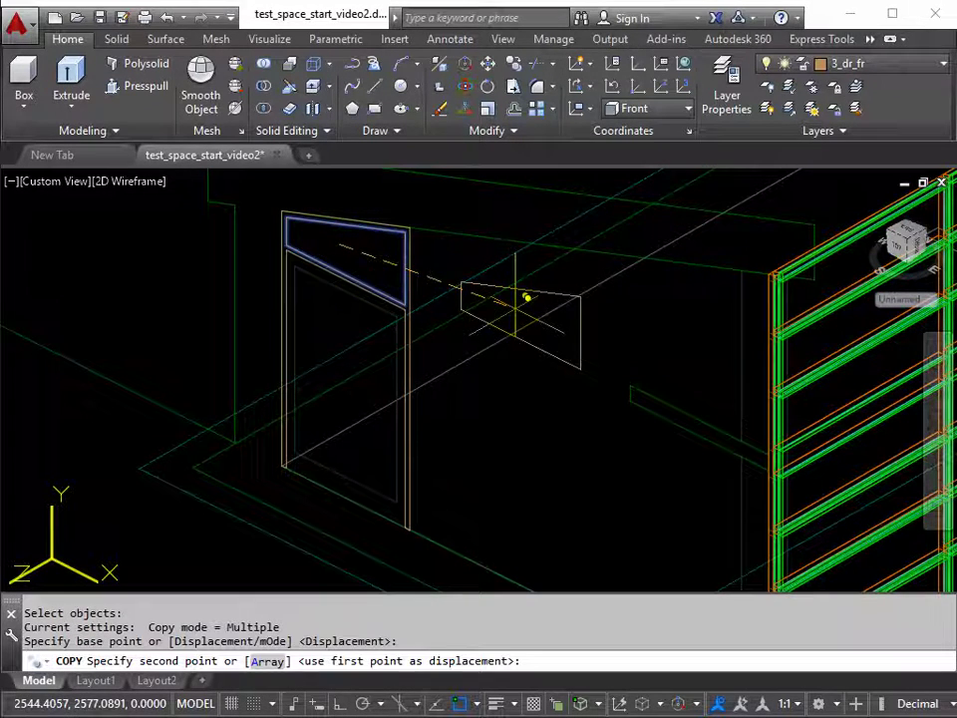
click(512, 302)
key(Return)
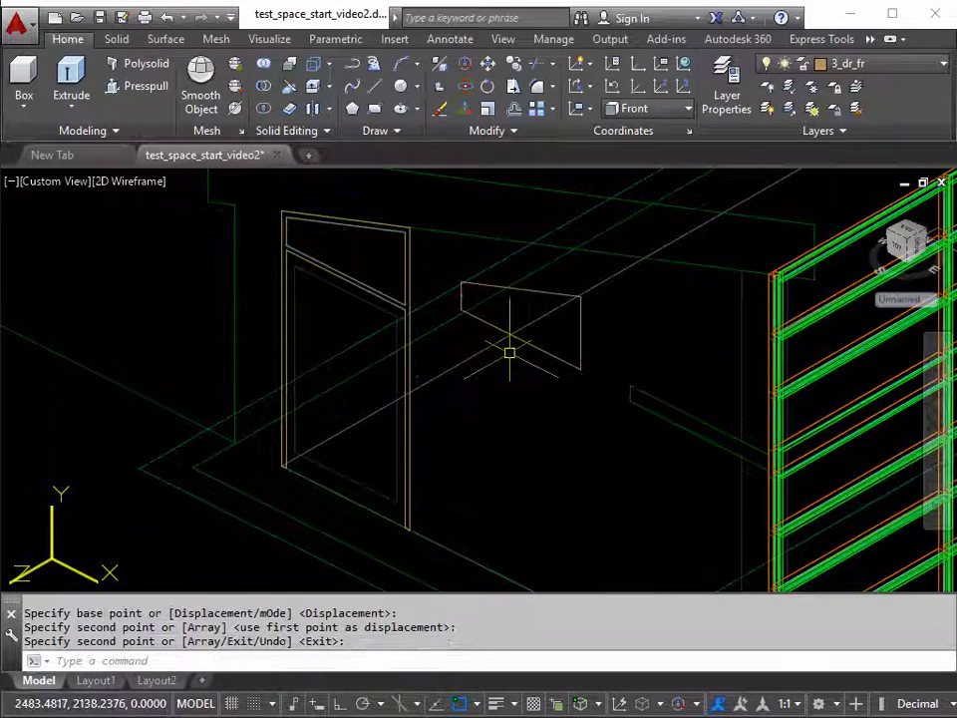
Step: Break a gap into the lower edge of the copied panel with BR
text(br)
key(Return)
click(519, 341)
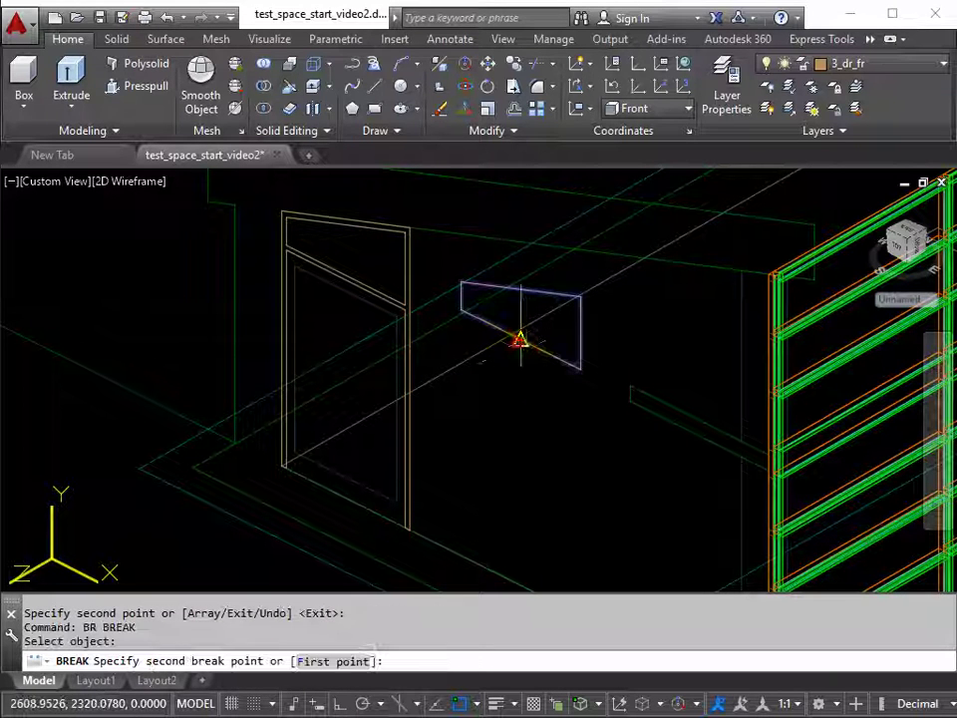
click(500, 364)
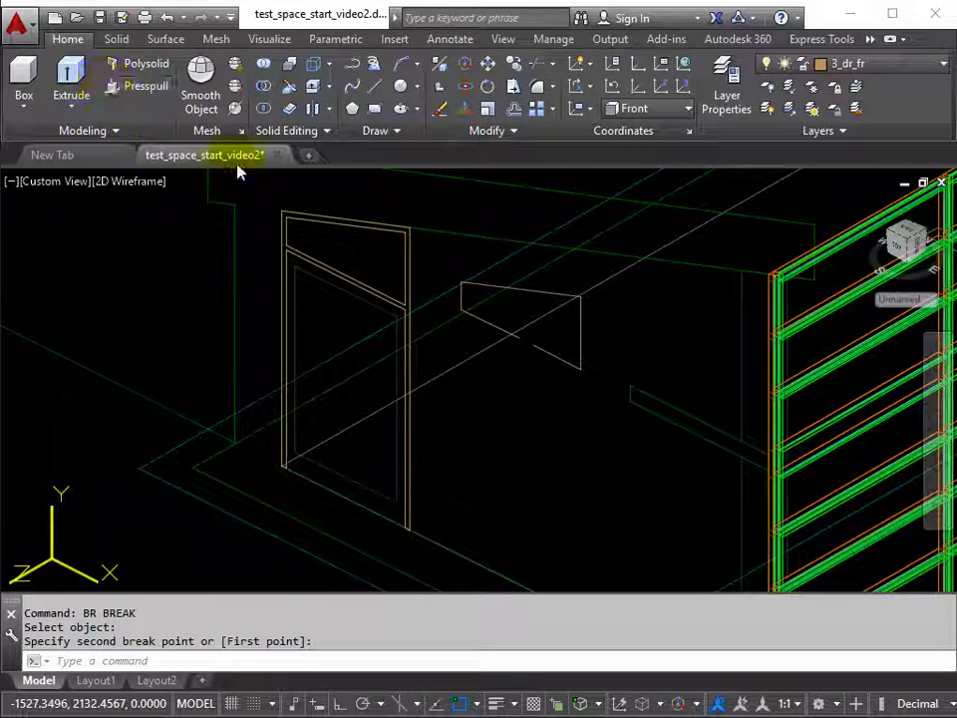
Step: Extrude the door frame, its top inner panel and the triangular copy 100 units
click(71, 80)
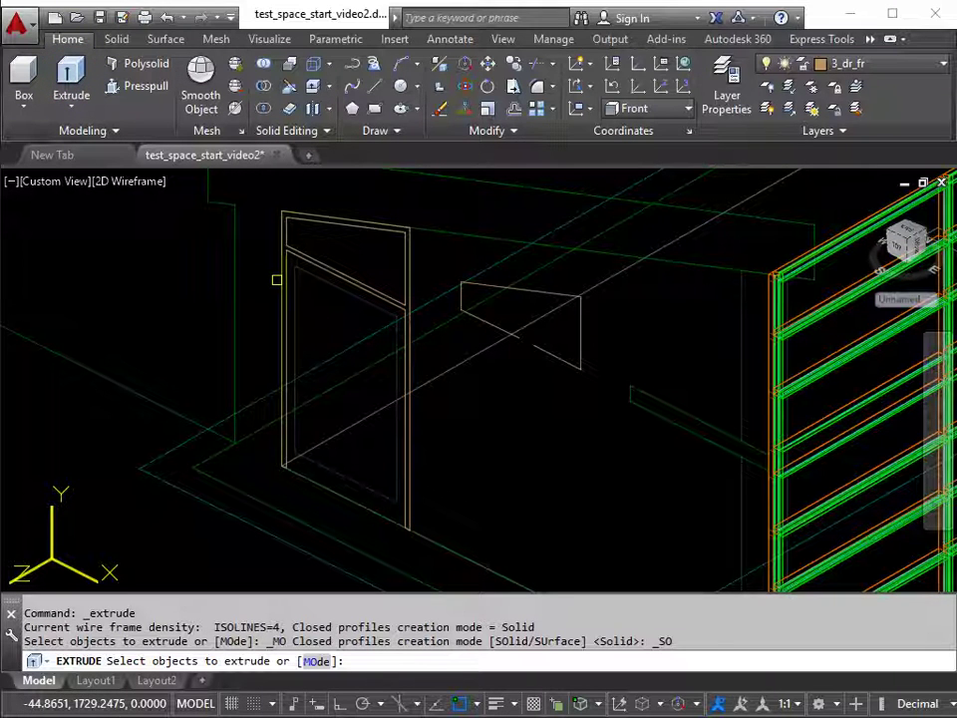
click(305, 252)
click(346, 253)
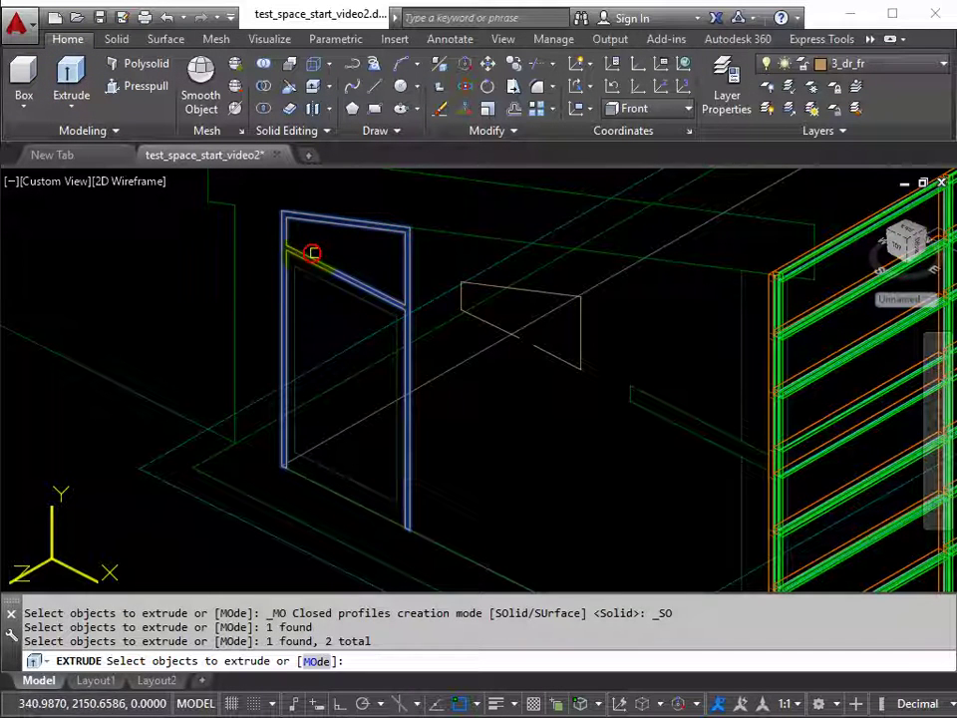
click(545, 290)
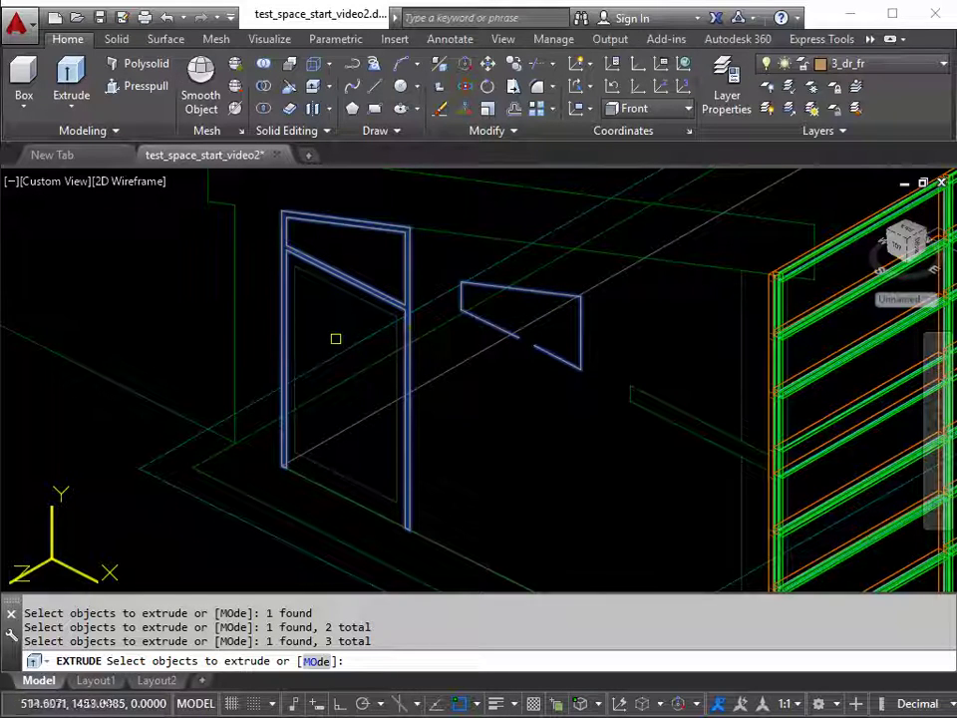
key(Return)
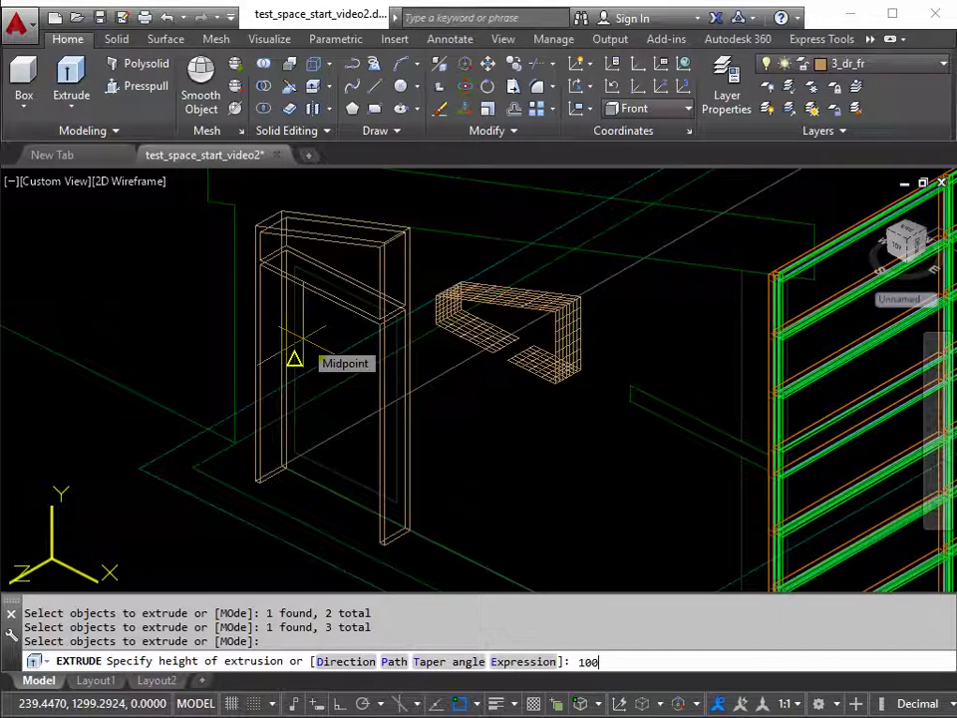
key(Return)
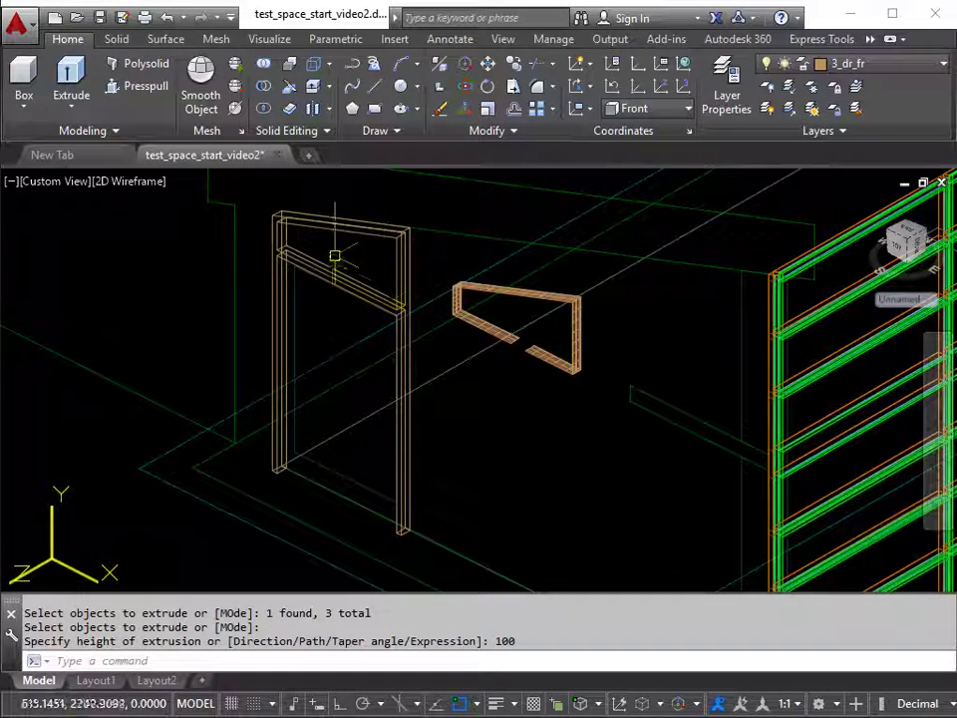
Step: Check the solids in Shaded with edges, then return to 2D Wireframe
click(125, 182)
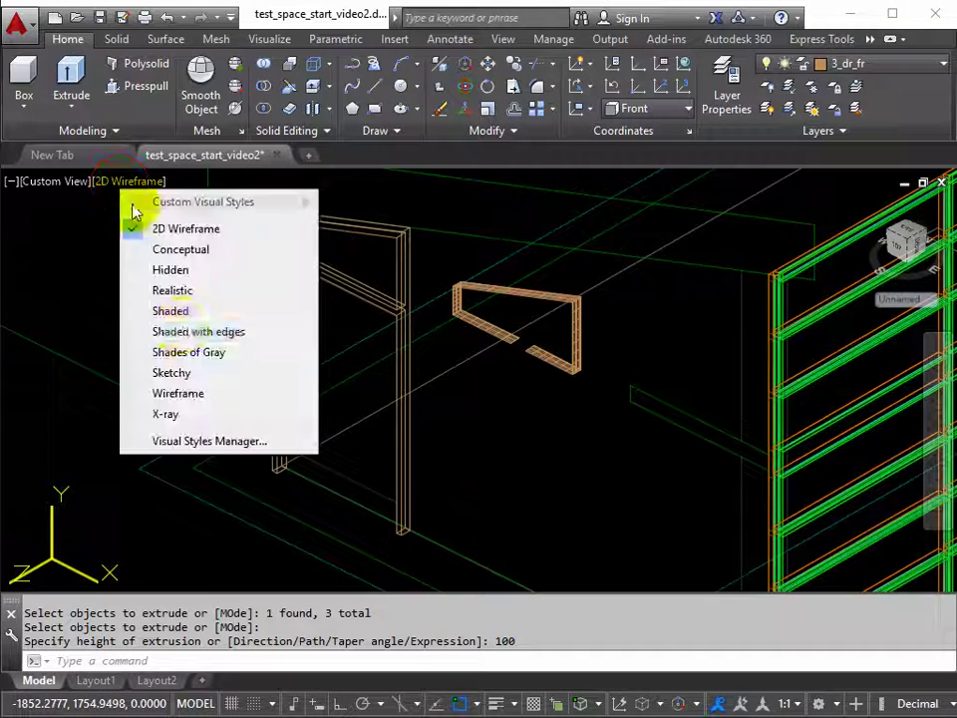
click(164, 330)
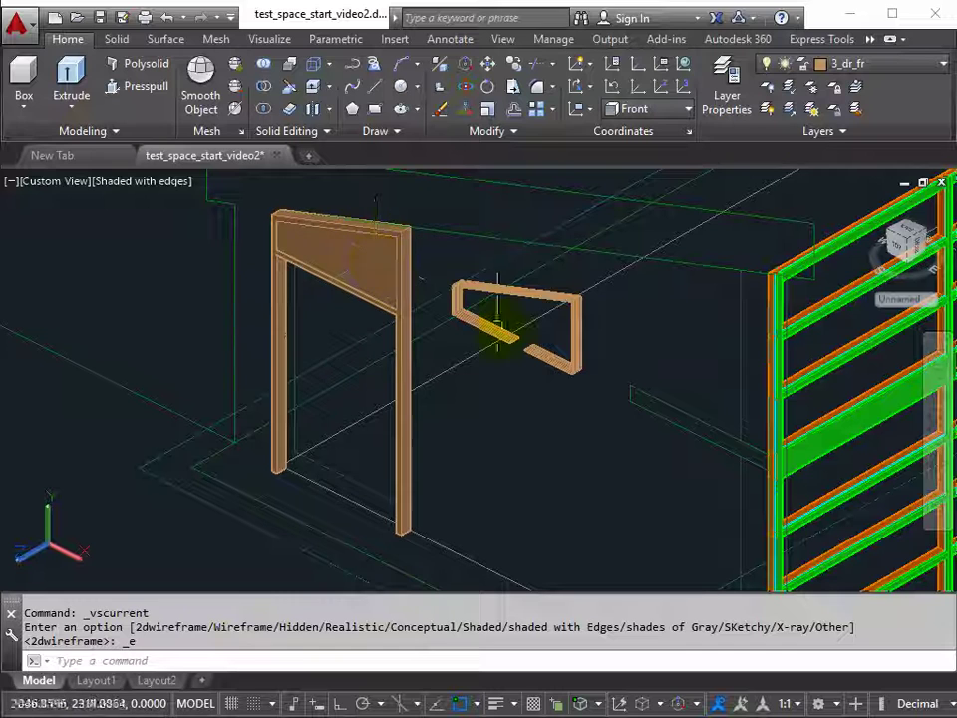
scroll(566, 299, up, 6)
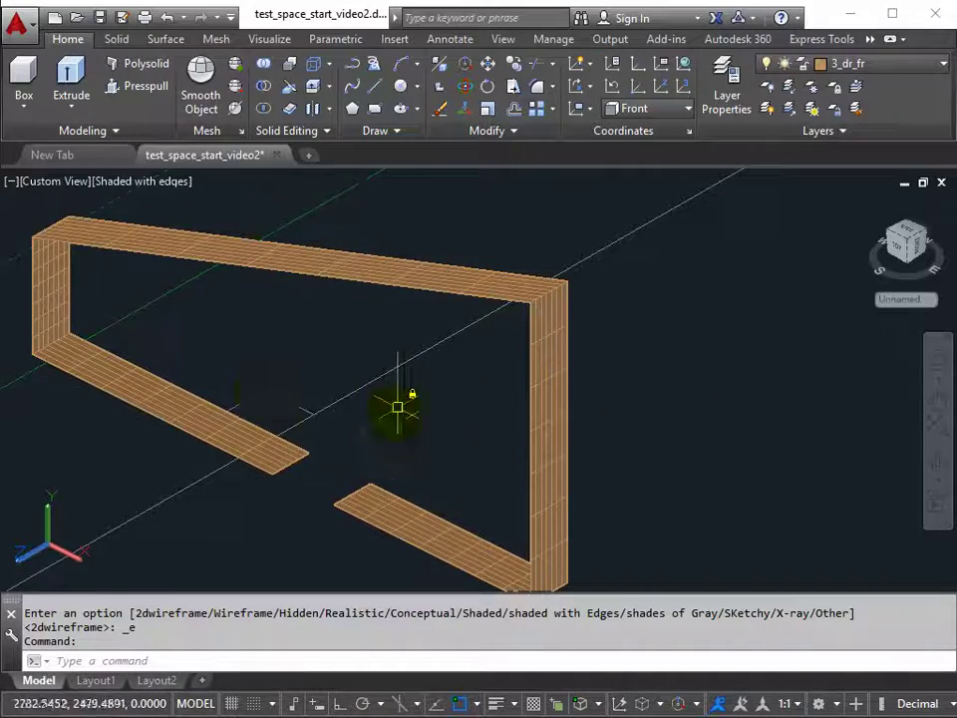
scroll(378, 374, down, 4)
middle_drag(371, 367, 377, 301)
click(139, 181)
click(193, 228)
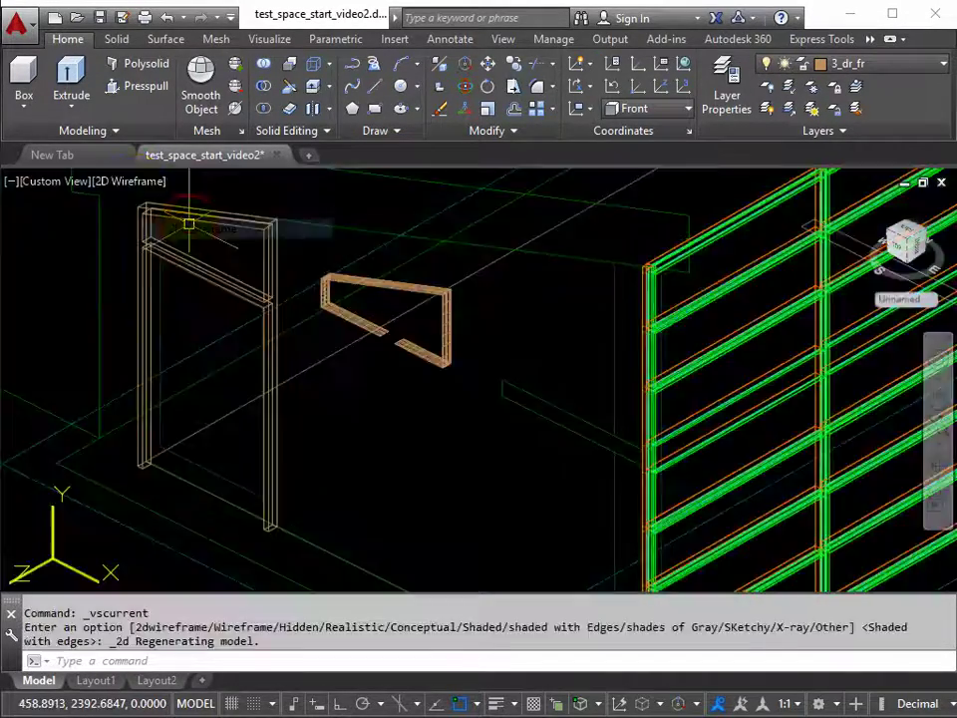
Step: Delete the extruded triangular copy
click(301, 249)
click(487, 375)
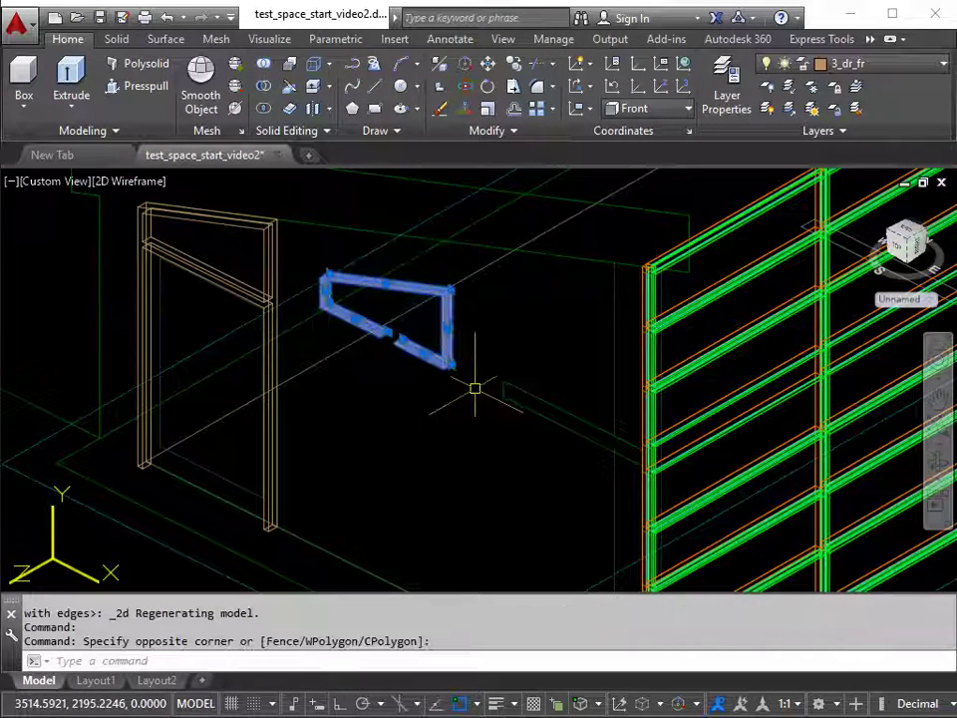
key(Delete)
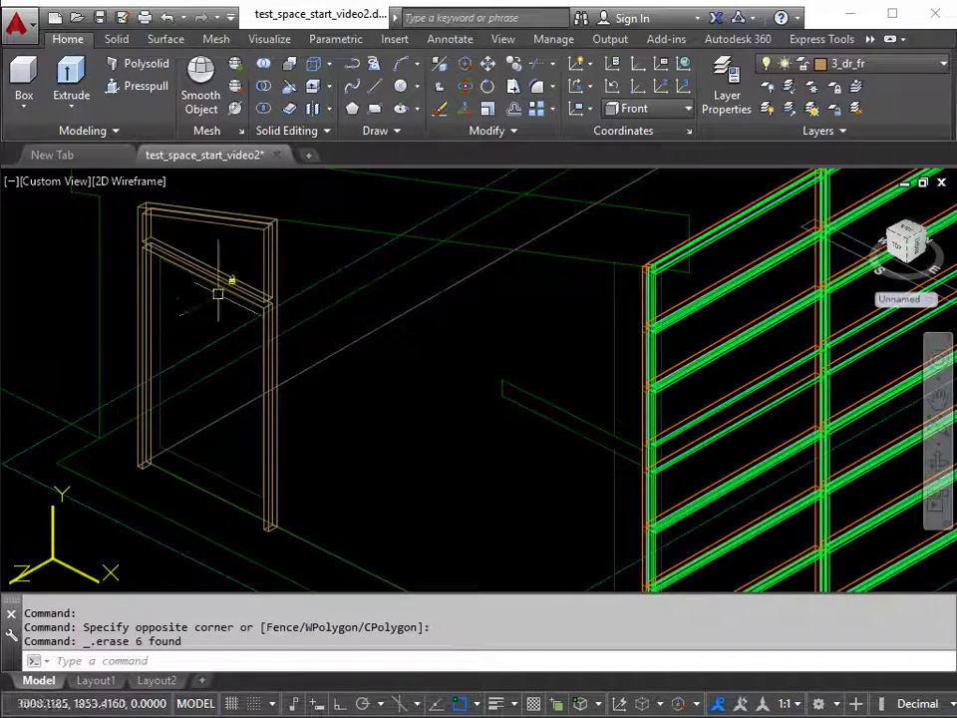
scroll(185, 245, up, 4)
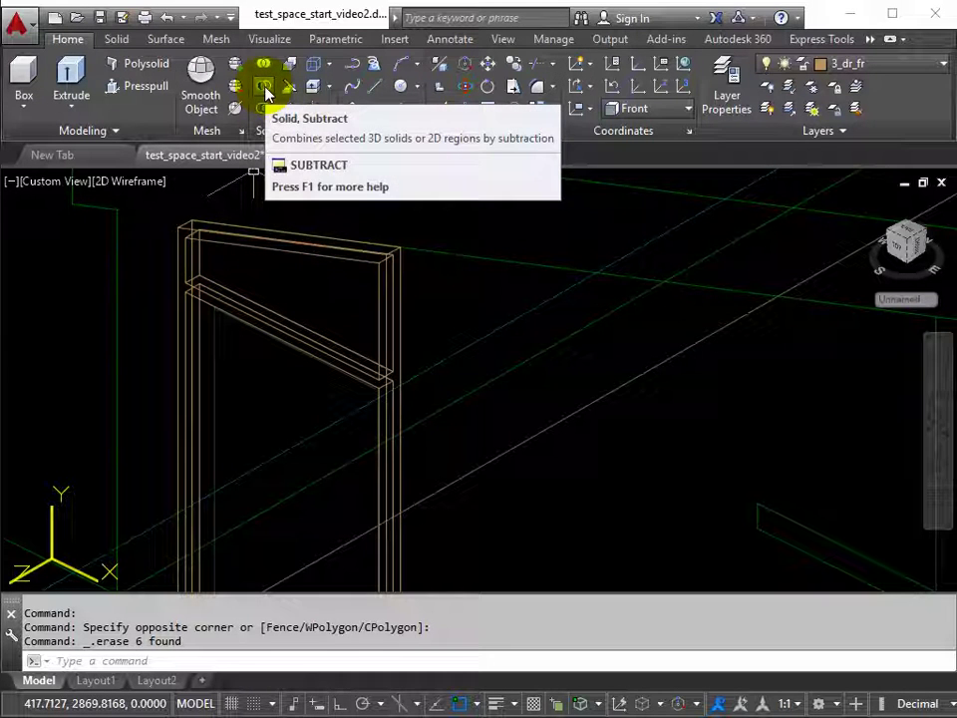
Step: Subtract the transom panel from the door frame solid
click(264, 89)
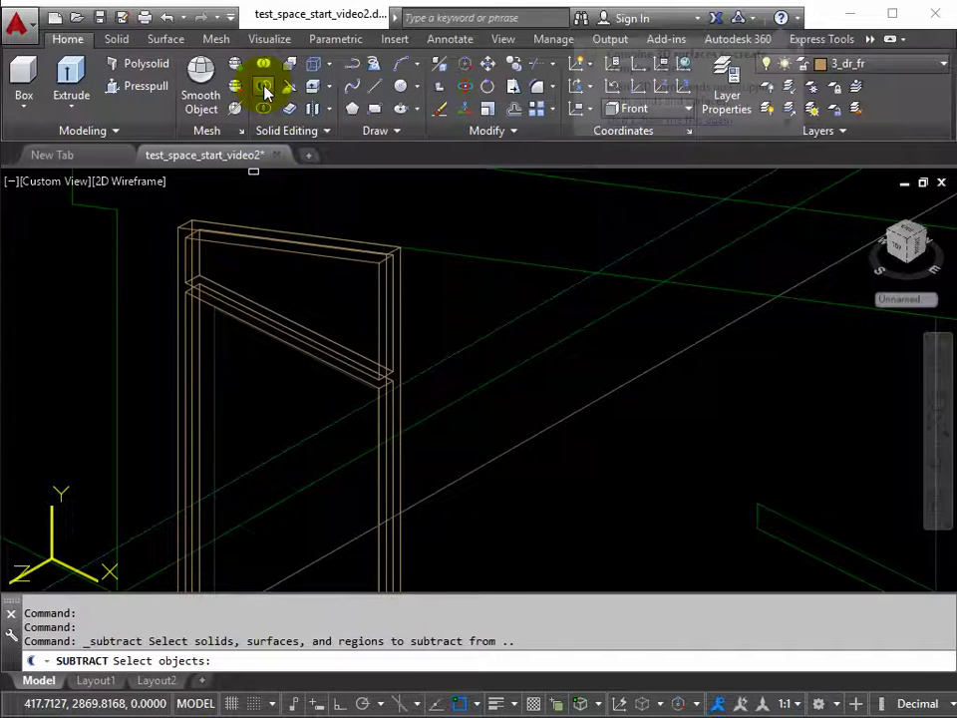
click(401, 330)
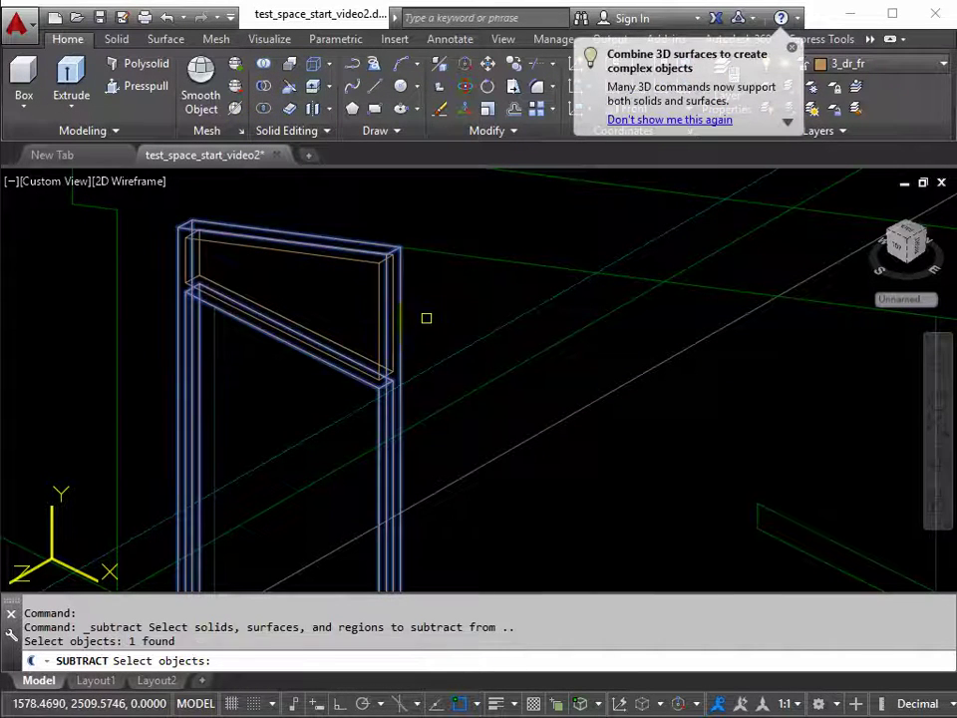
key(Return)
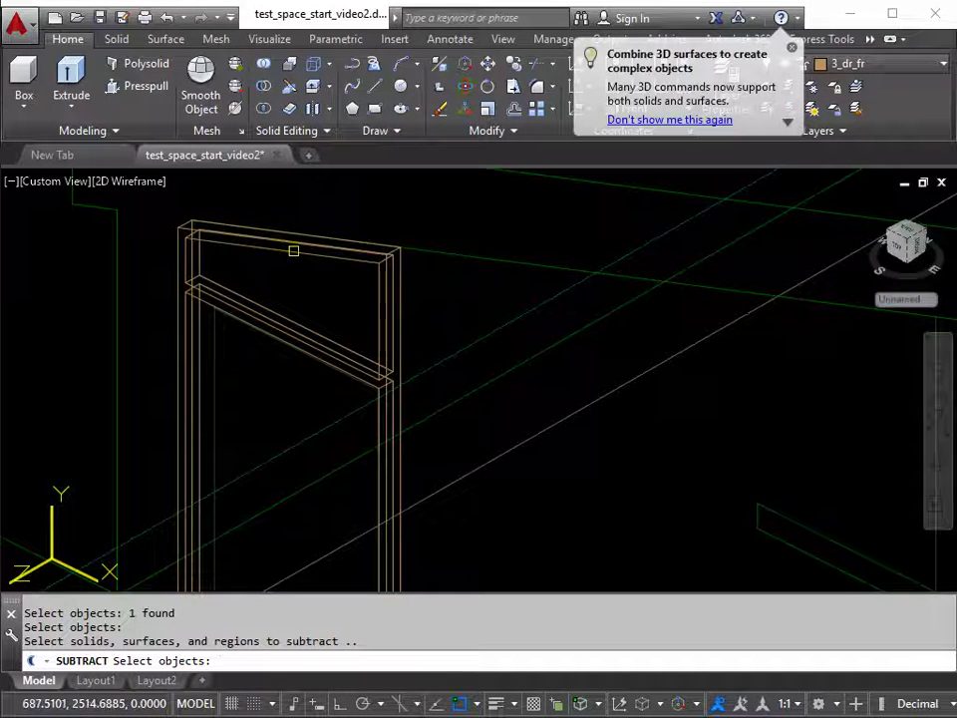
click(293, 251)
key(Return)
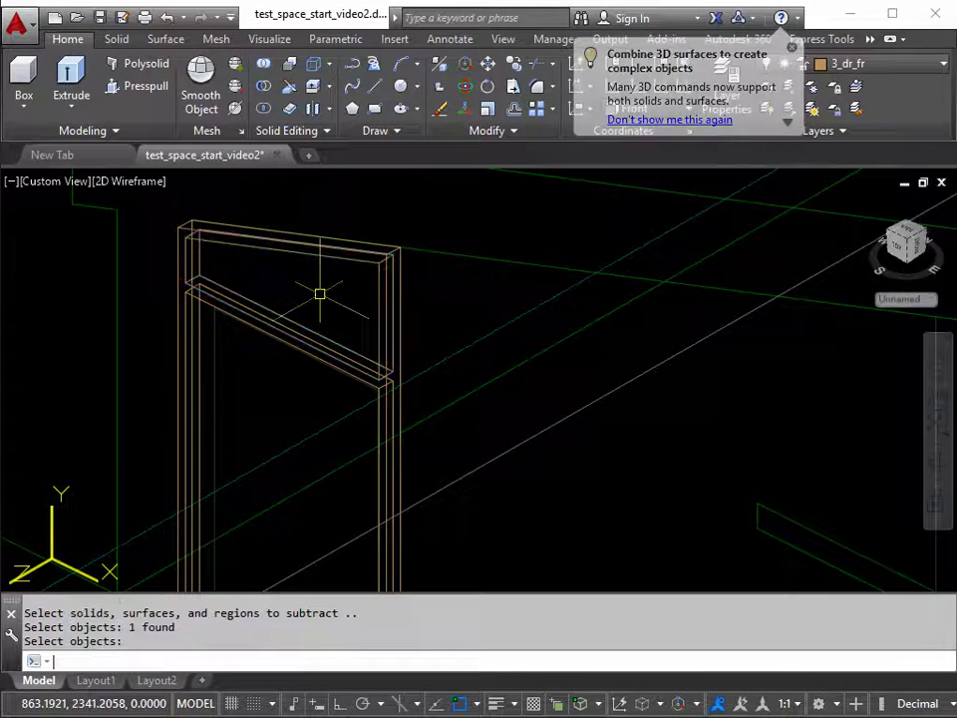
Step: Check the hollow frame in Shaded with edges, then switch back to 2D Wireframe
click(124, 182)
click(189, 332)
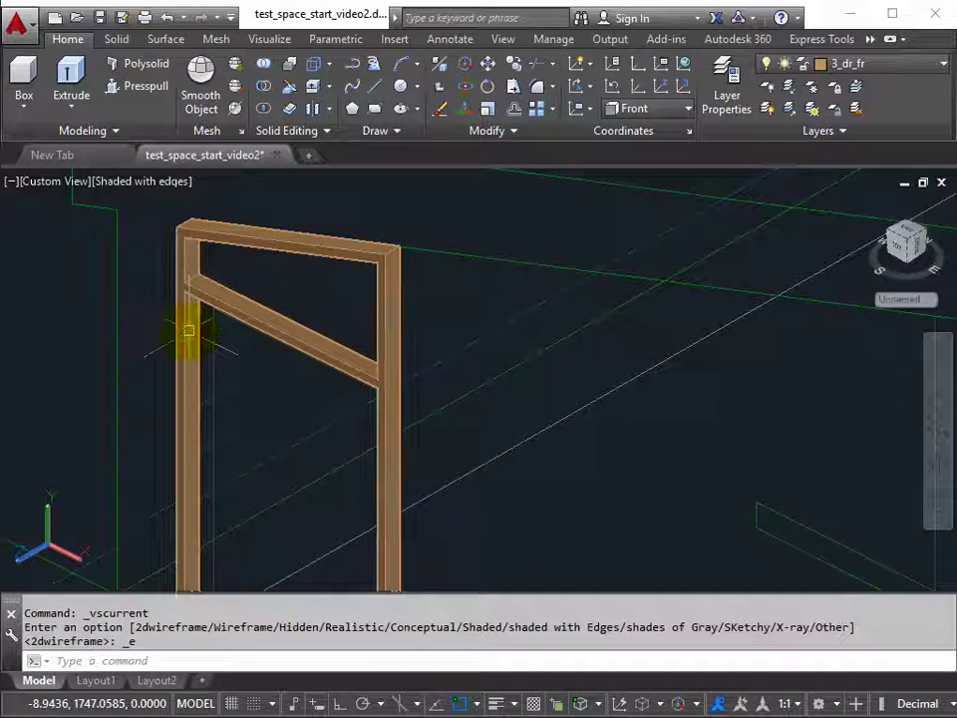
click(140, 182)
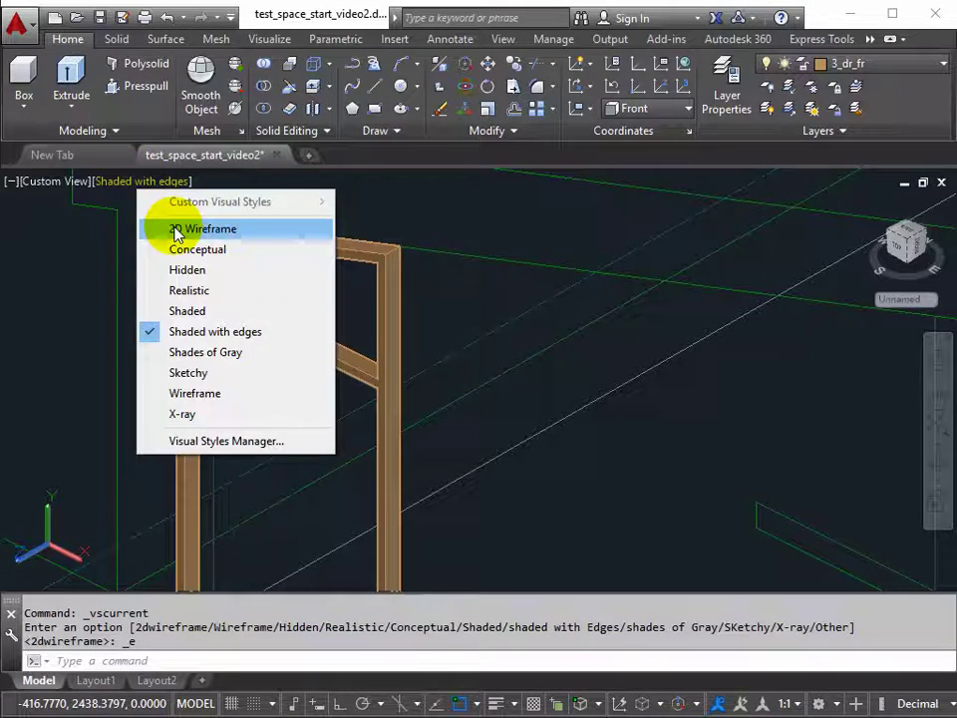
click(176, 232)
scroll(302, 396, down, 3)
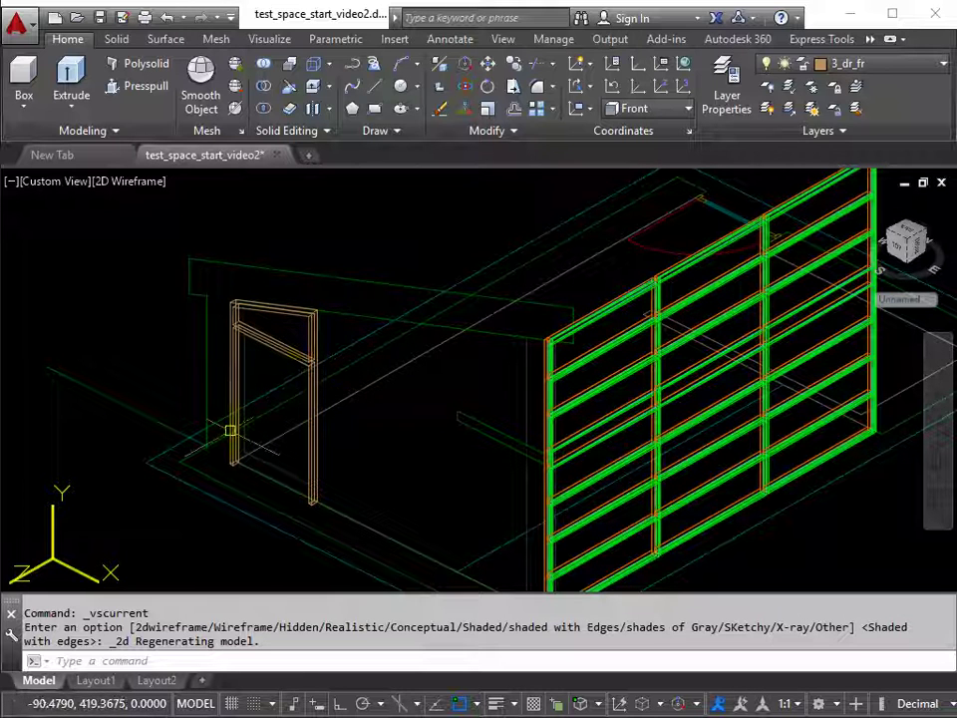
click(283, 347)
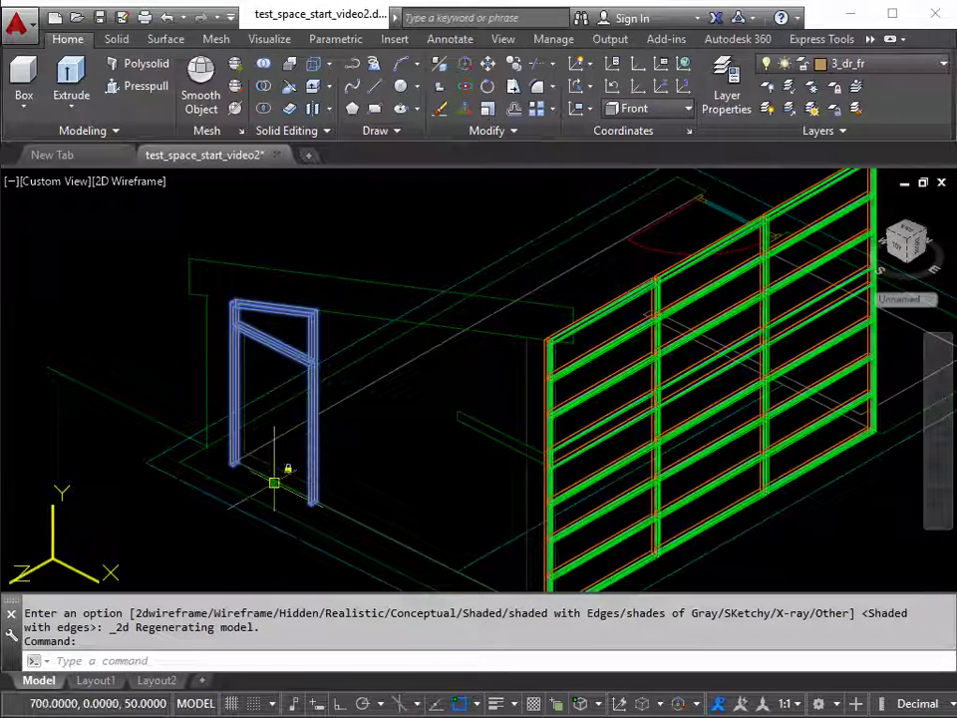
scroll(275, 482, up, 6)
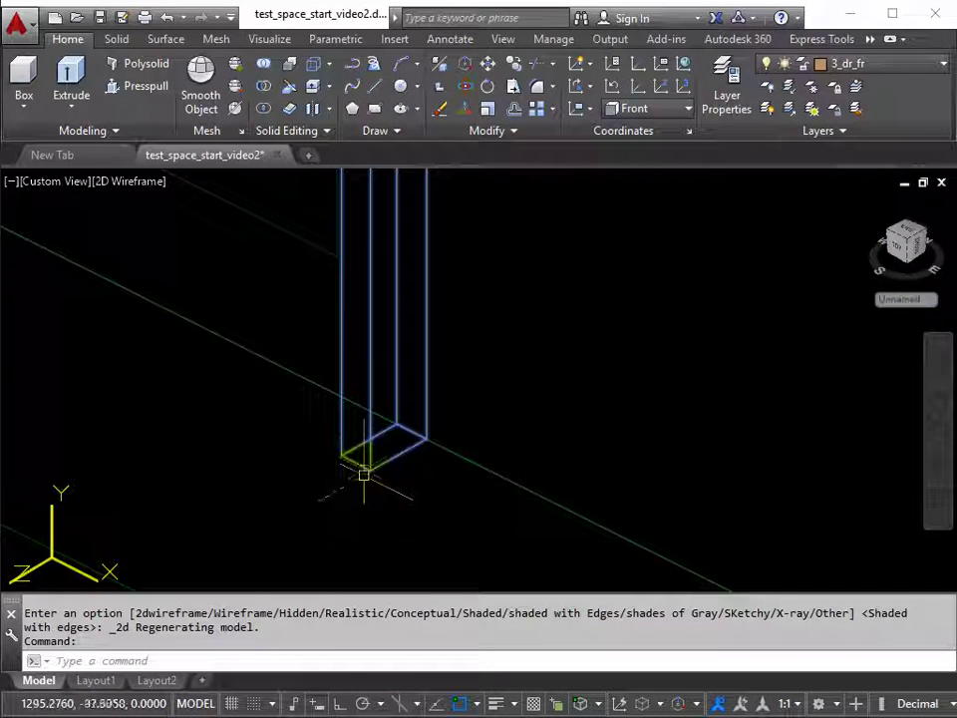
scroll(345, 456, down, 8)
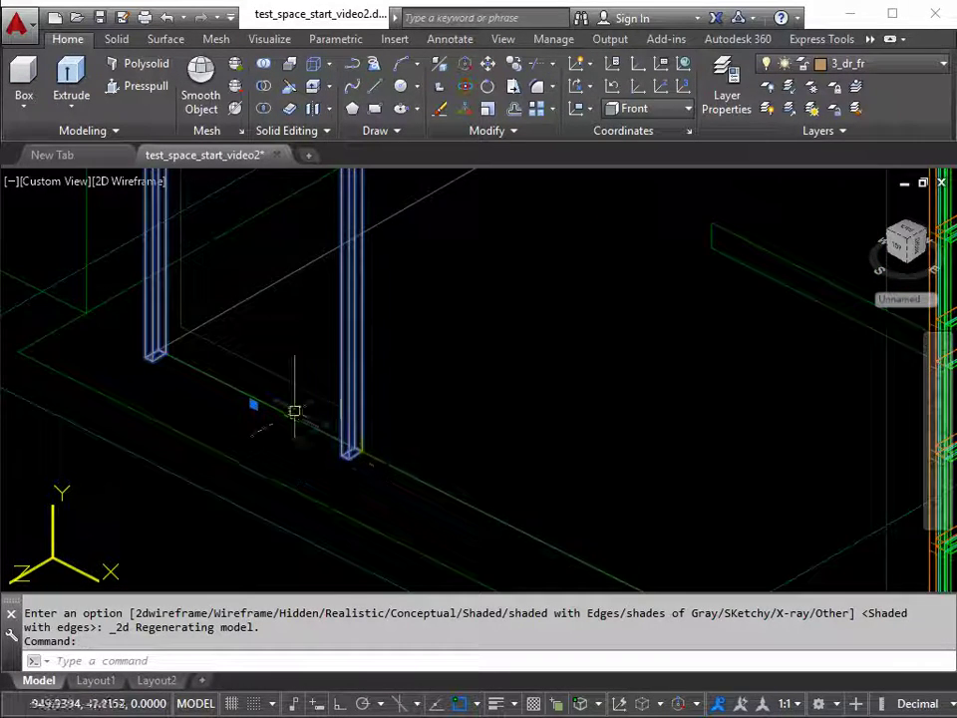
middle_drag(288, 369, 284, 384)
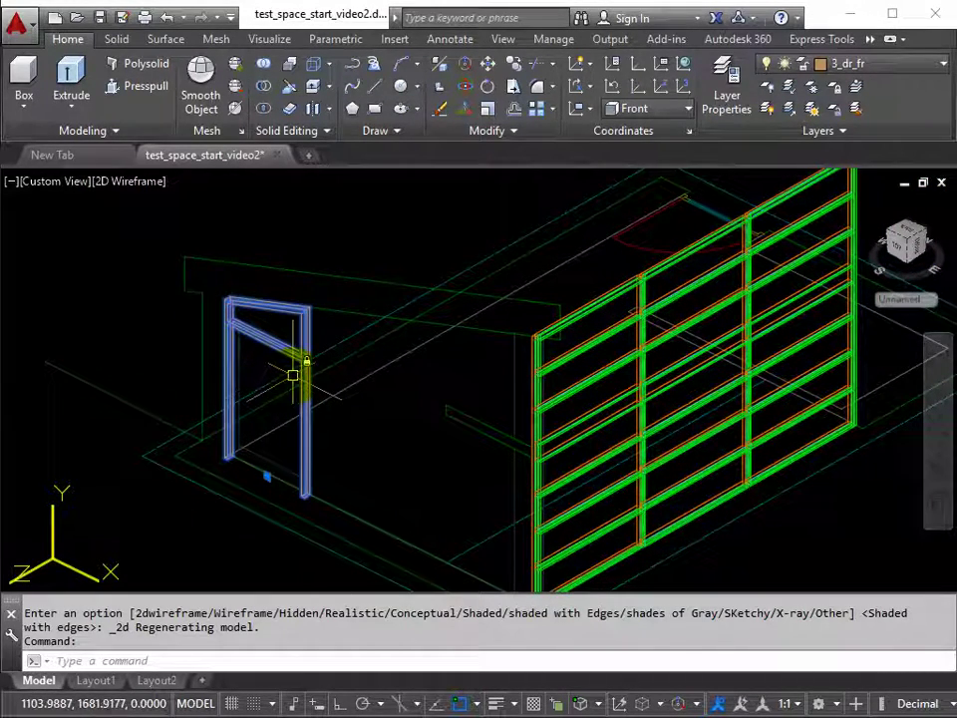
key(Escape)
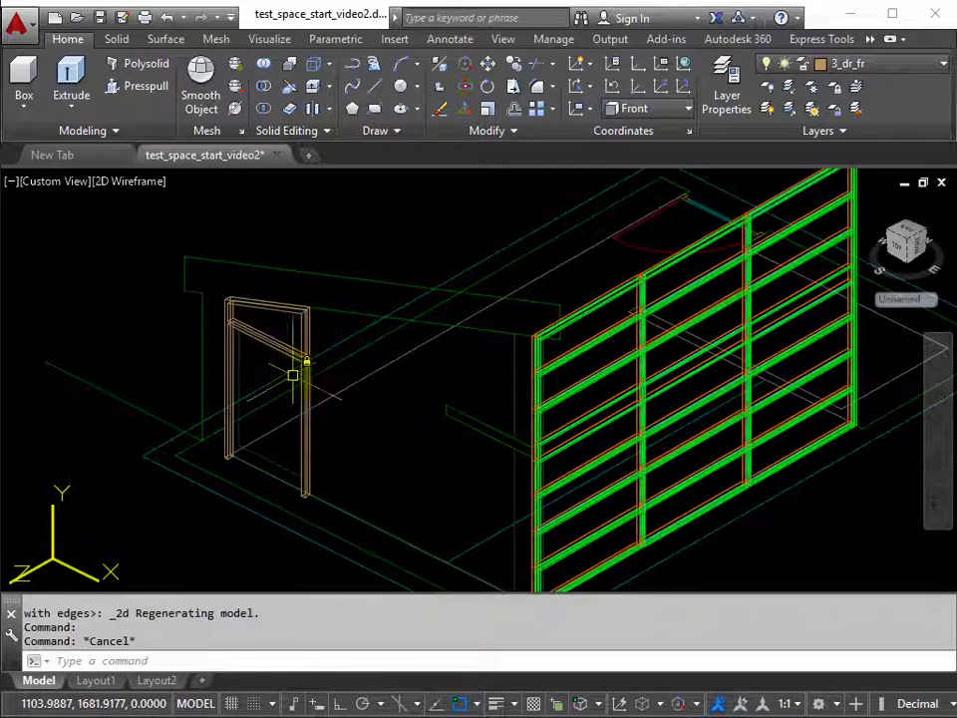
Step: Make 3_dr_leaf the current layer and switch off layer 3_dr_fr to hide the frame
click(941, 67)
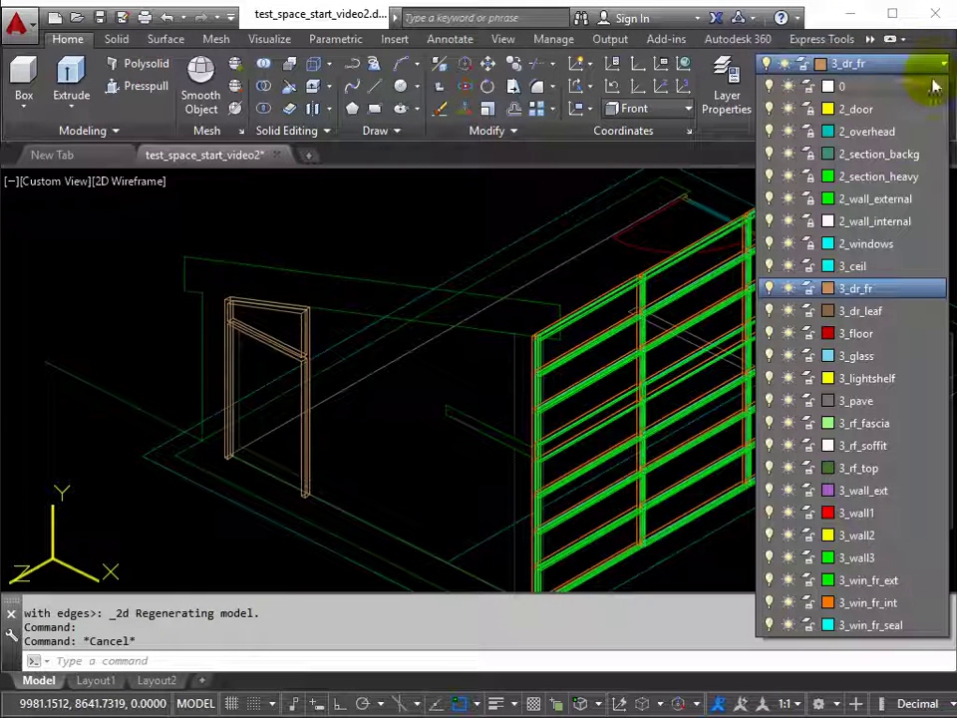
click(857, 312)
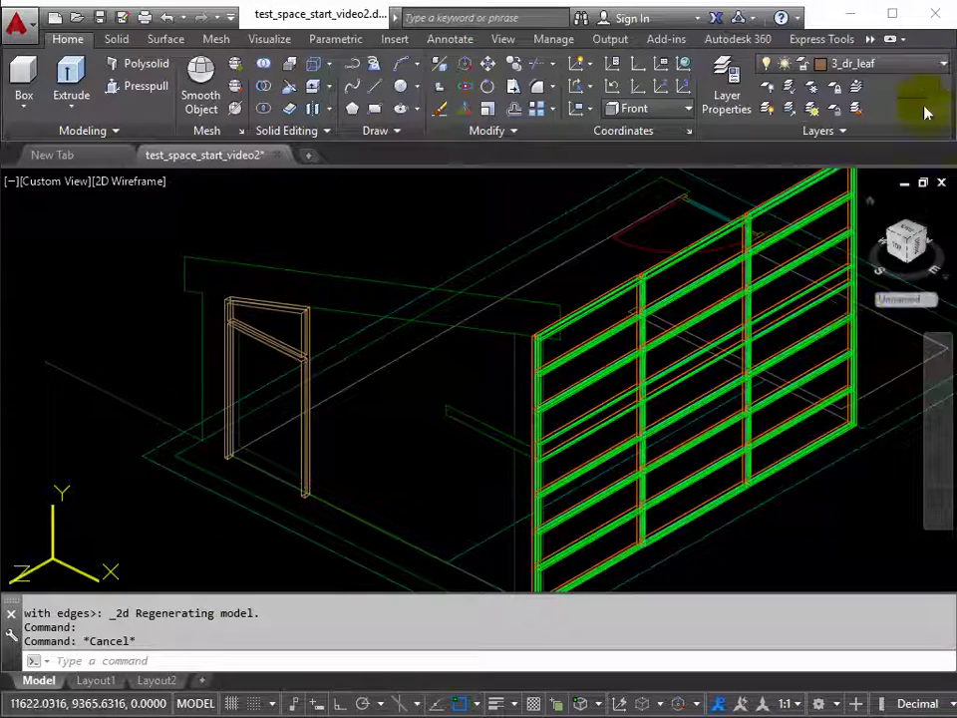
click(943, 67)
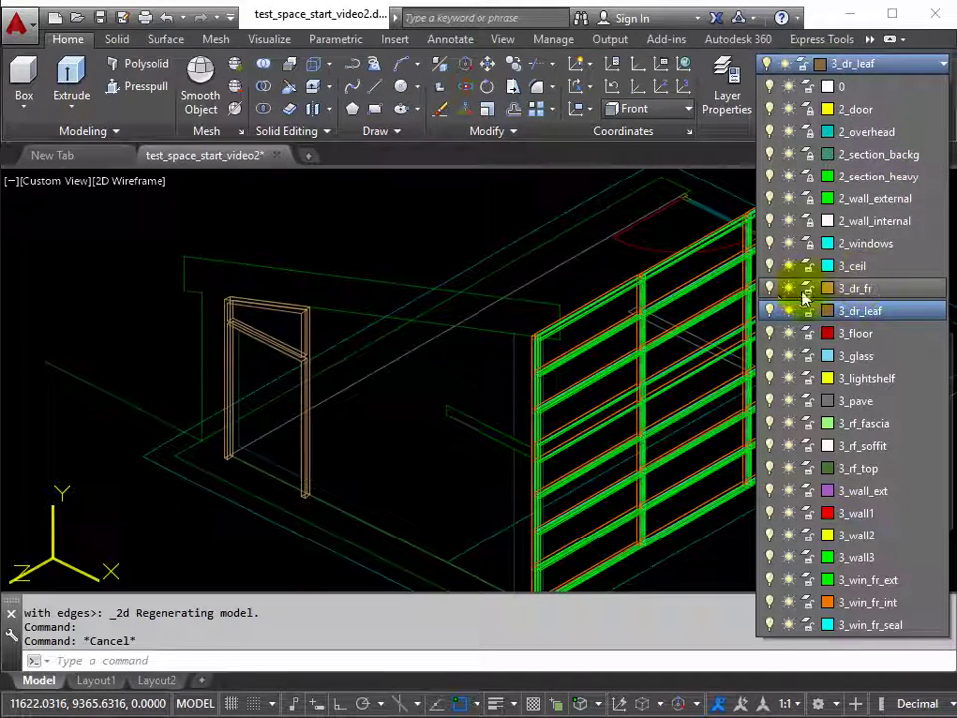
click(767, 290)
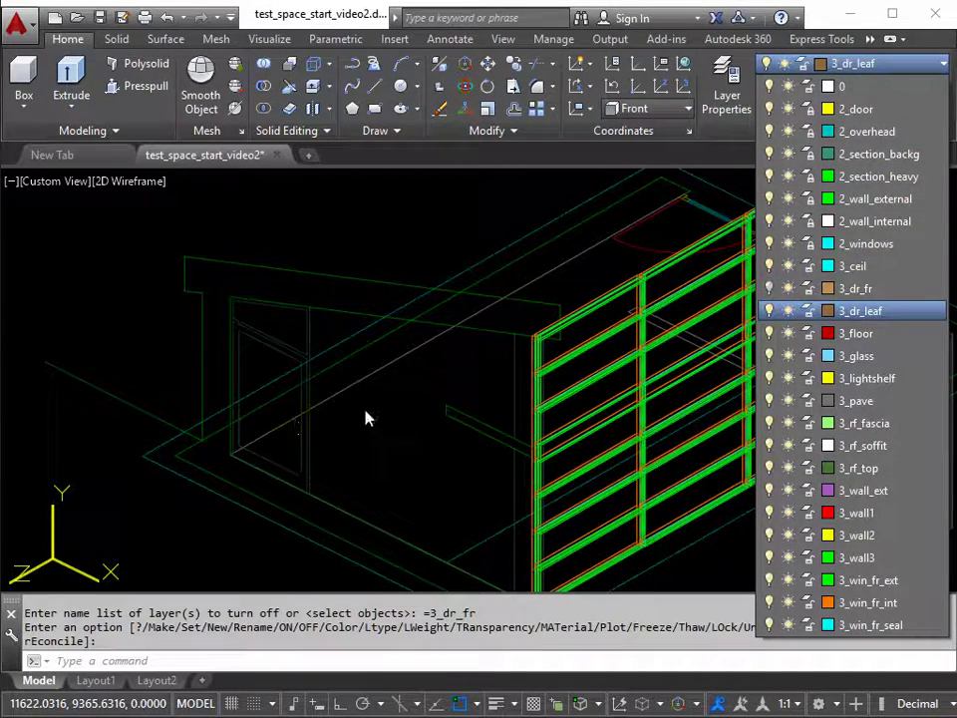
scroll(244, 444, up, 5)
scroll(278, 497, down, 3)
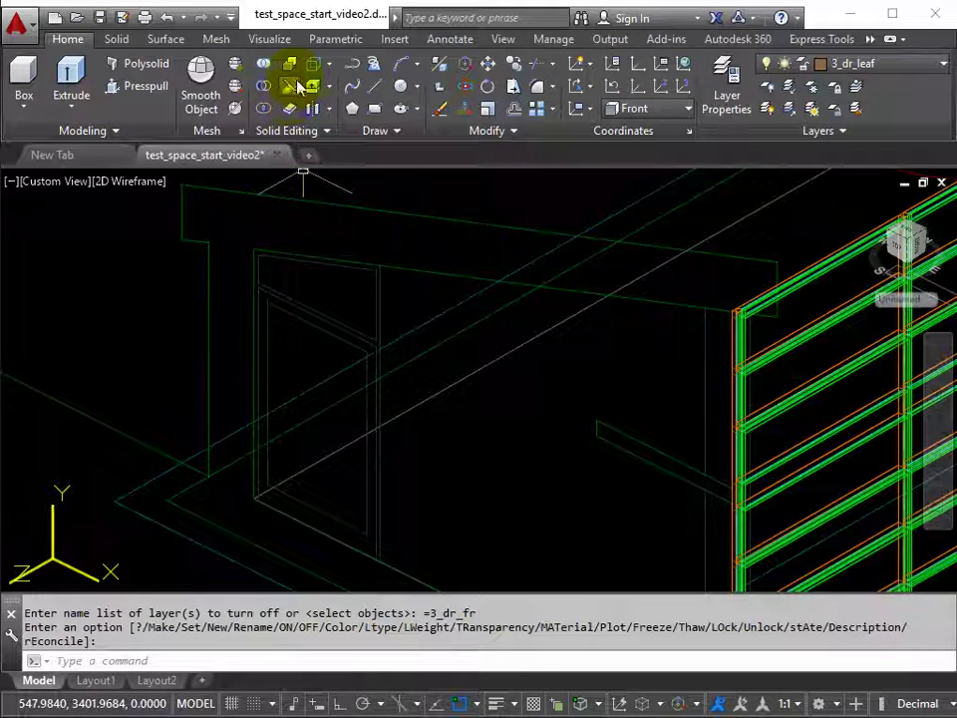
Step: Draw two nested rectangles snapped to the door opening corners
click(375, 110)
scroll(254, 498, up, 3)
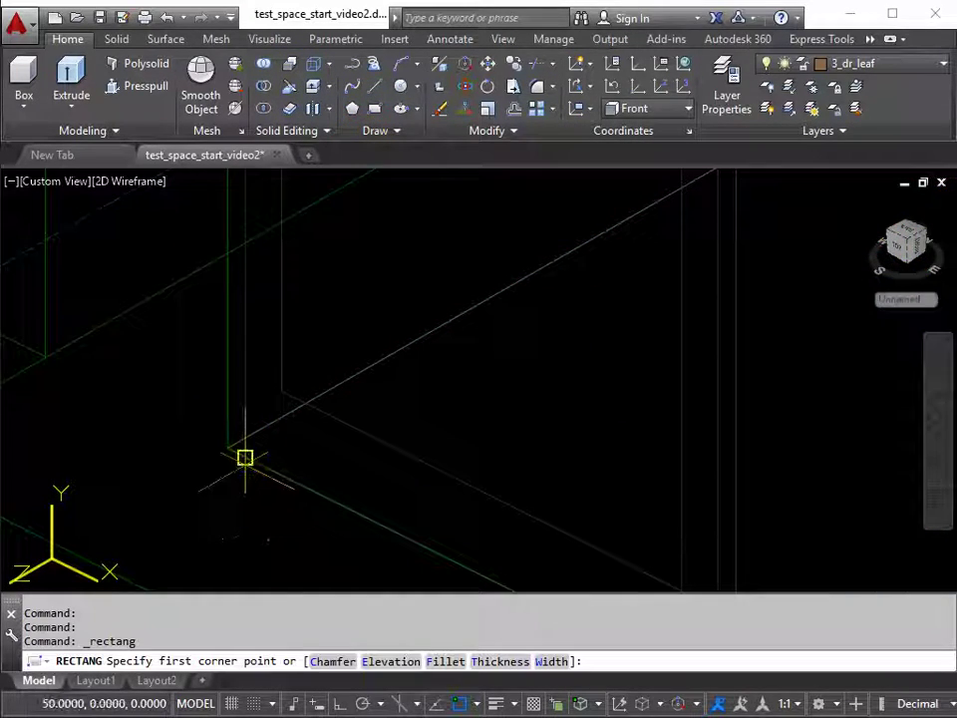
click(245, 458)
scroll(264, 444, down, 3)
scroll(384, 284, up, 3)
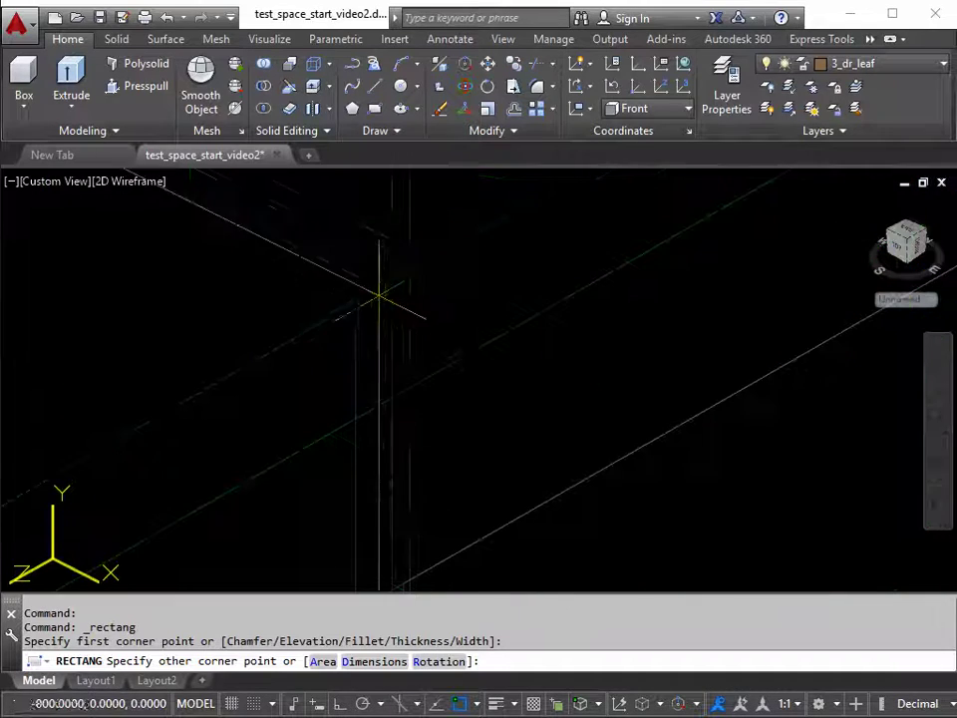
click(368, 291)
scroll(305, 398, down, 3)
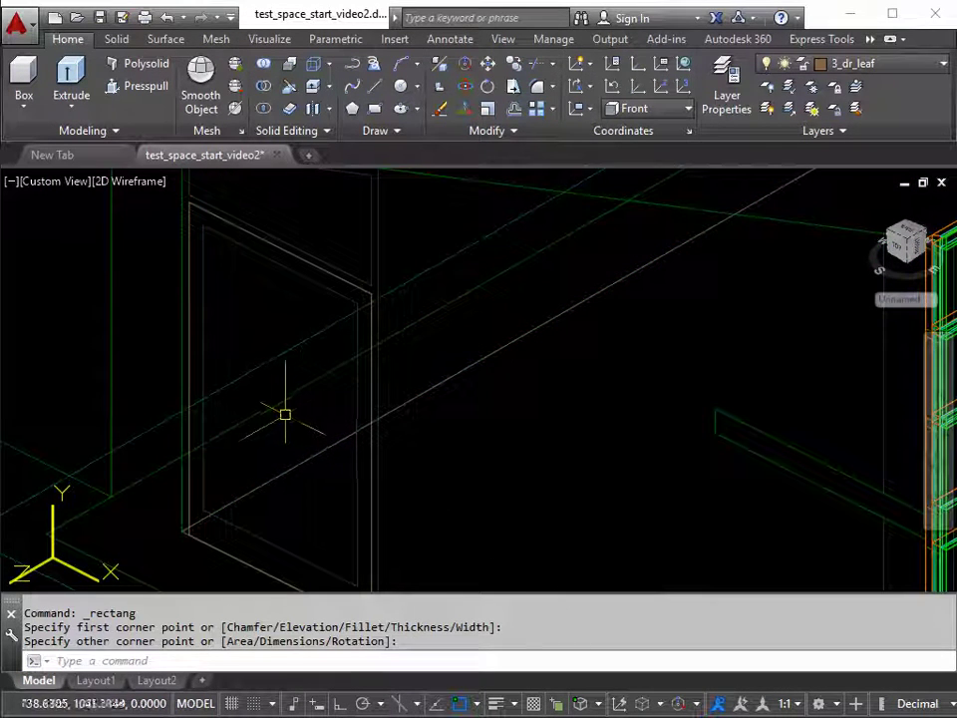
key(Return)
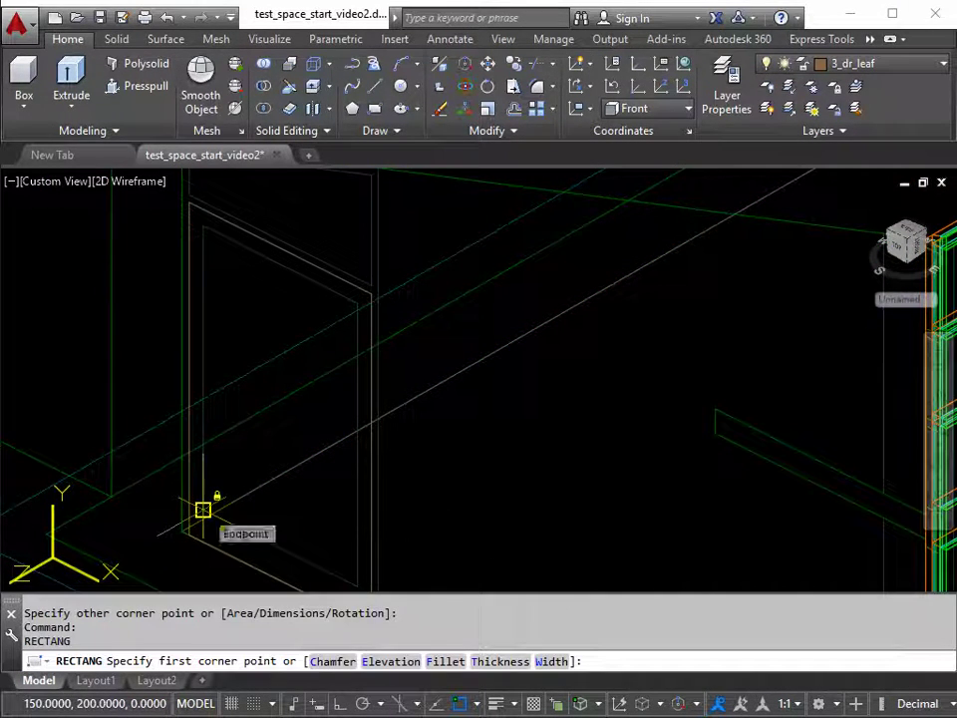
click(202, 509)
click(357, 303)
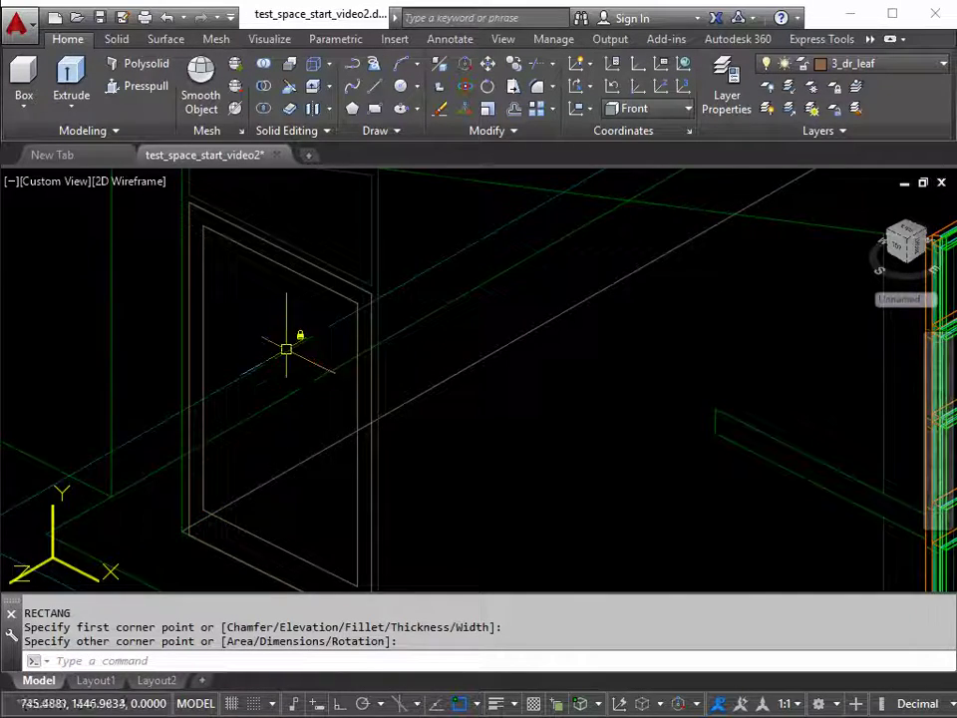
scroll(316, 359, down, 3)
middle_drag(319, 362, 329, 377)
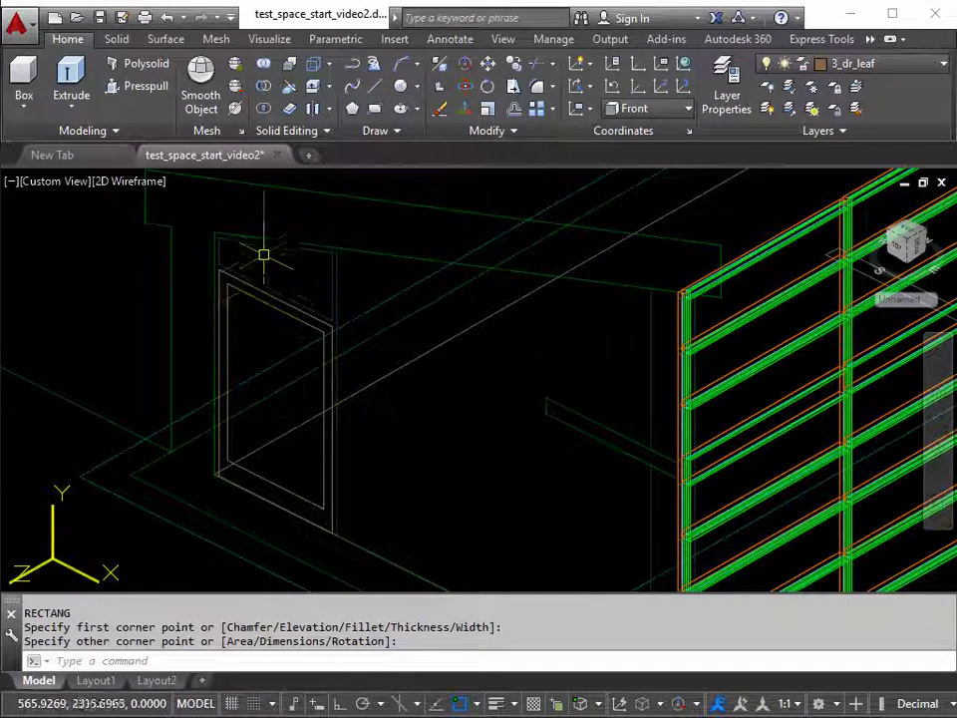
Step: Extrude both door rectangles 50 units into solids
click(70, 85)
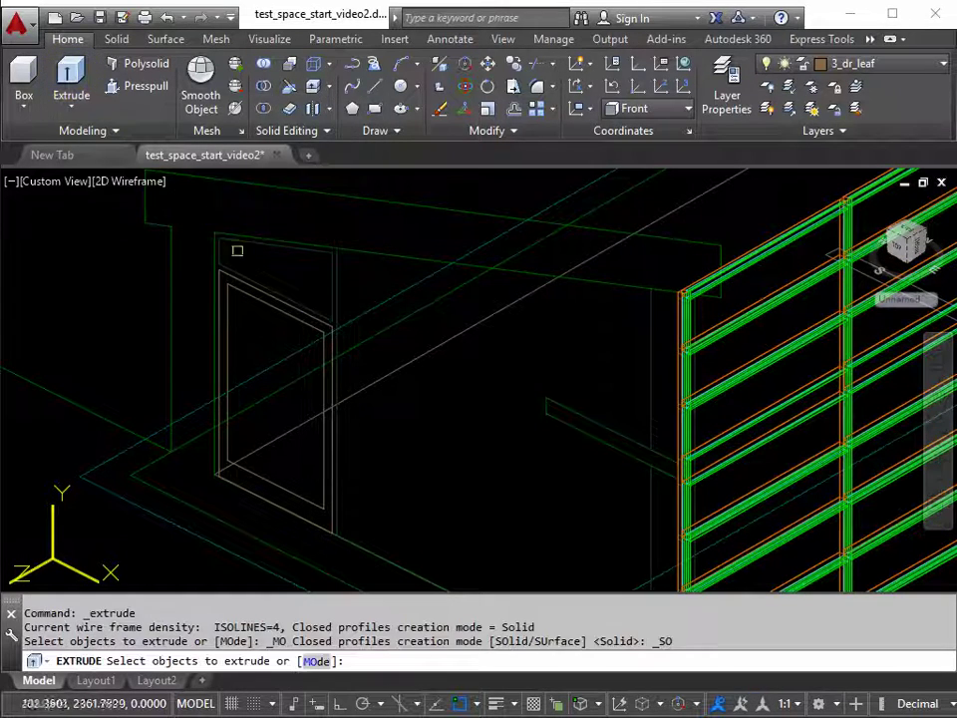
click(259, 289)
click(263, 301)
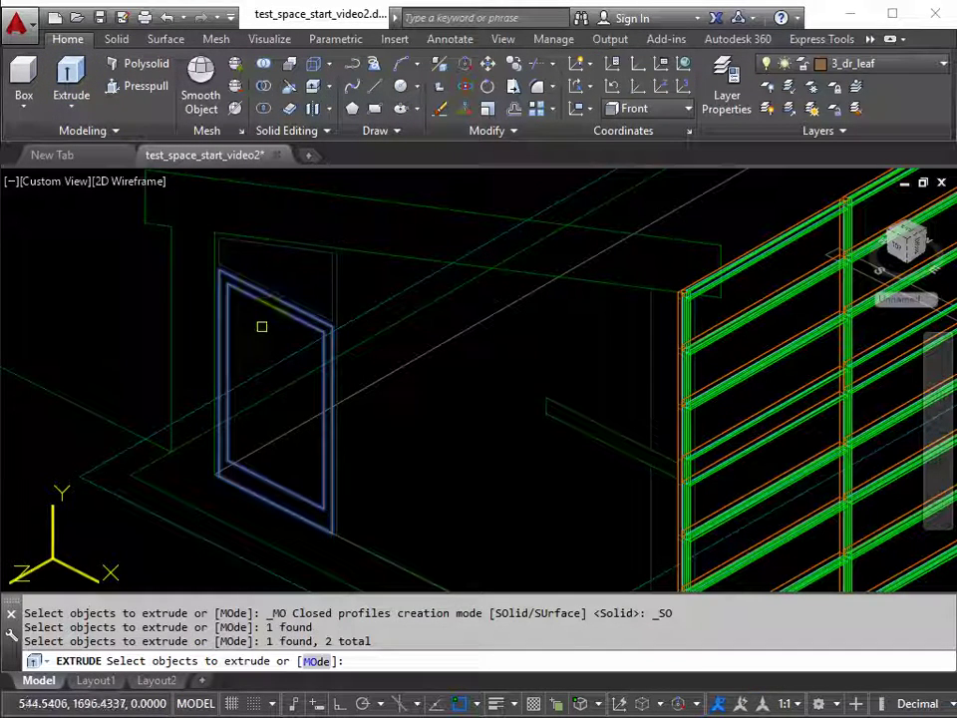
key(Return)
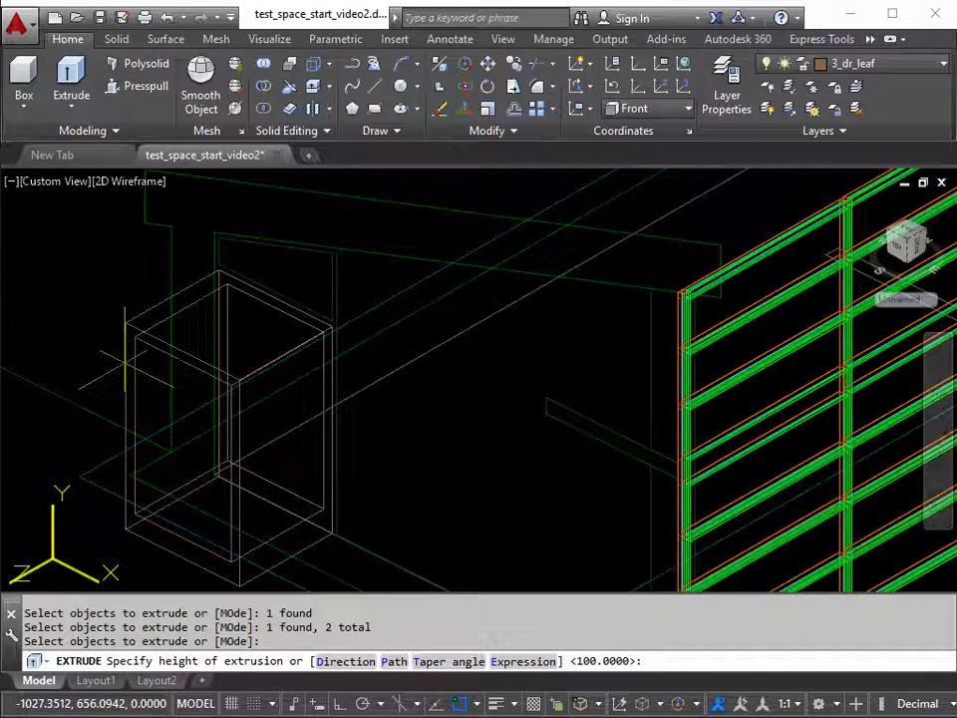
key(Return)
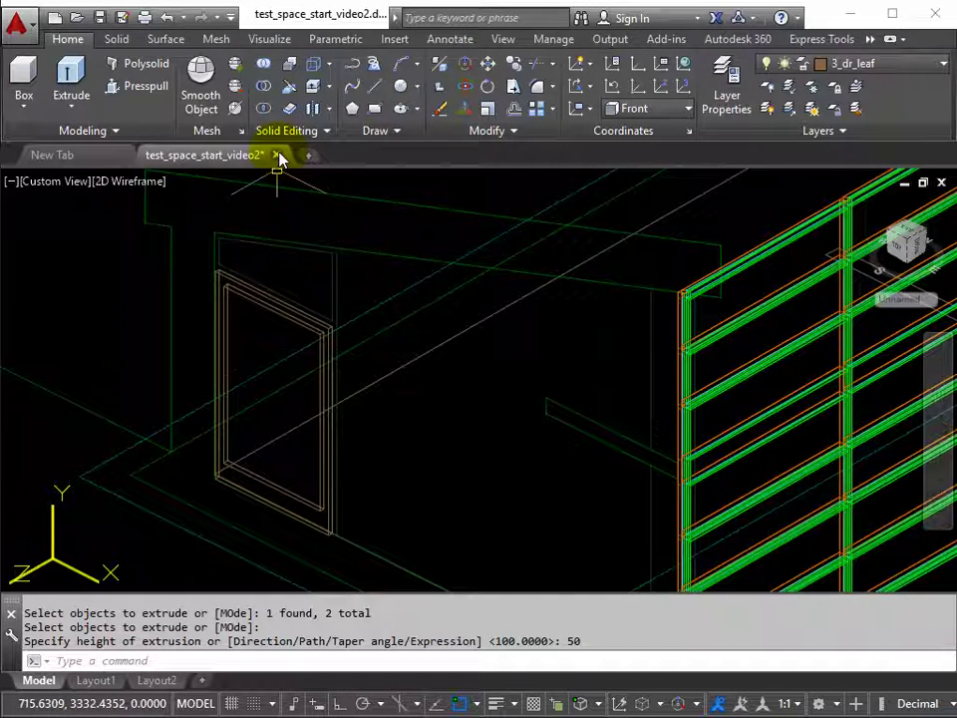
Step: Subtract the inner door-leaf solid from the outer one
click(264, 89)
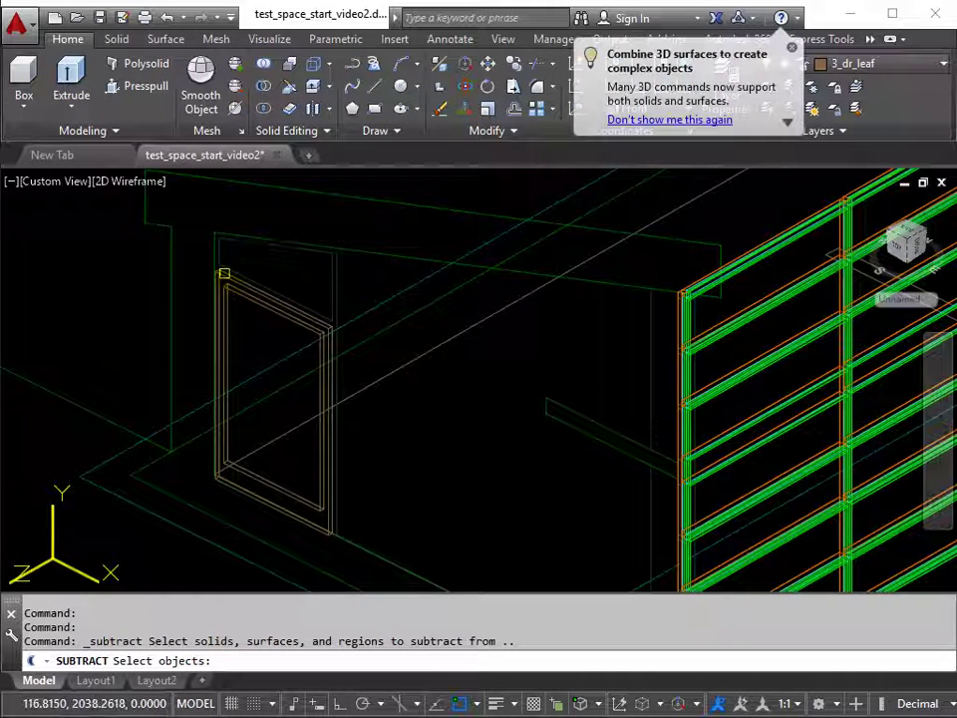
click(229, 289)
key(Return)
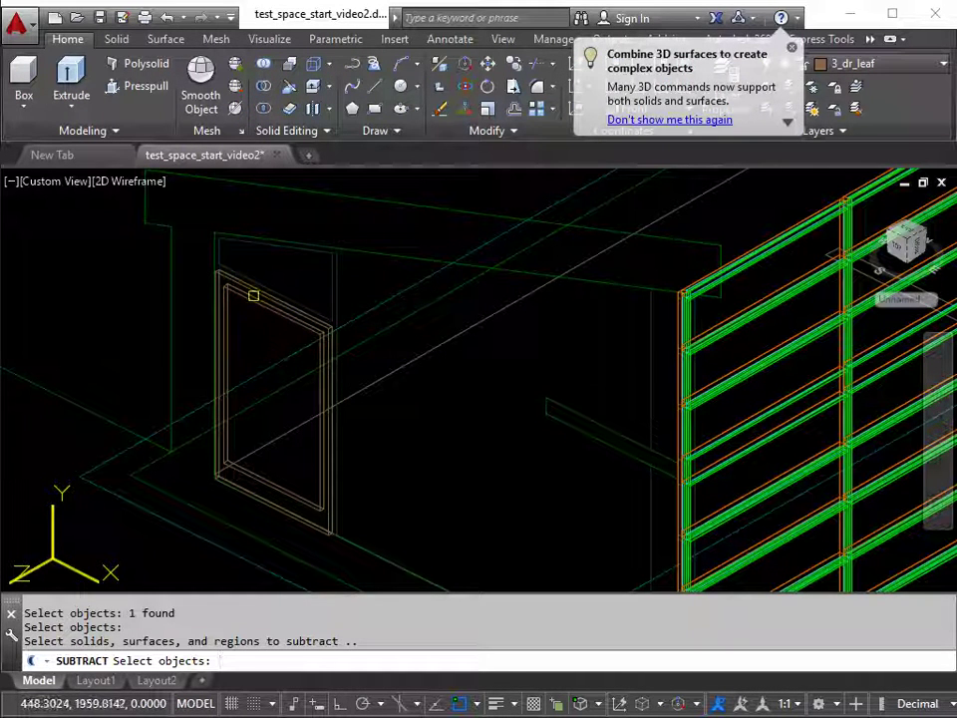
click(250, 302)
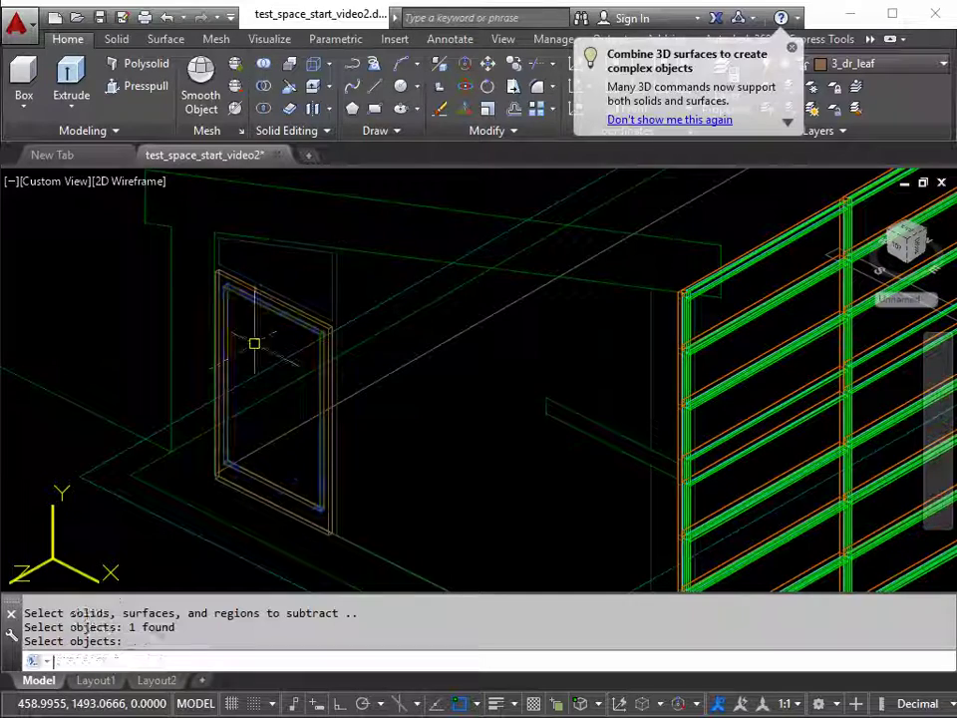
Step: Preview the leaf frame in Shaded with edges, then return to 2D Wireframe
click(128, 183)
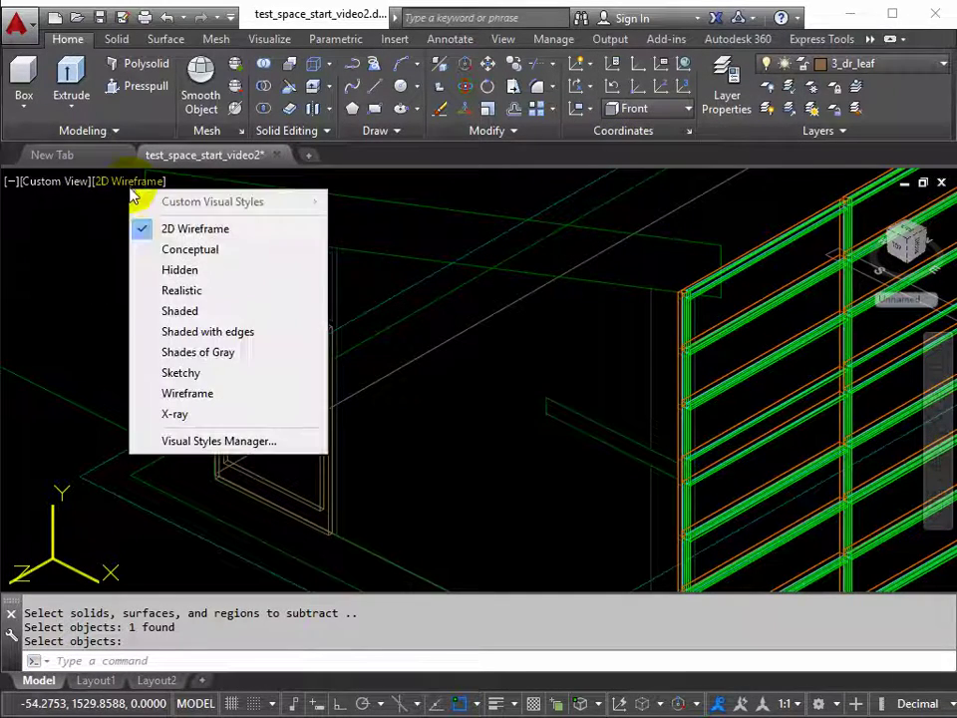
click(194, 332)
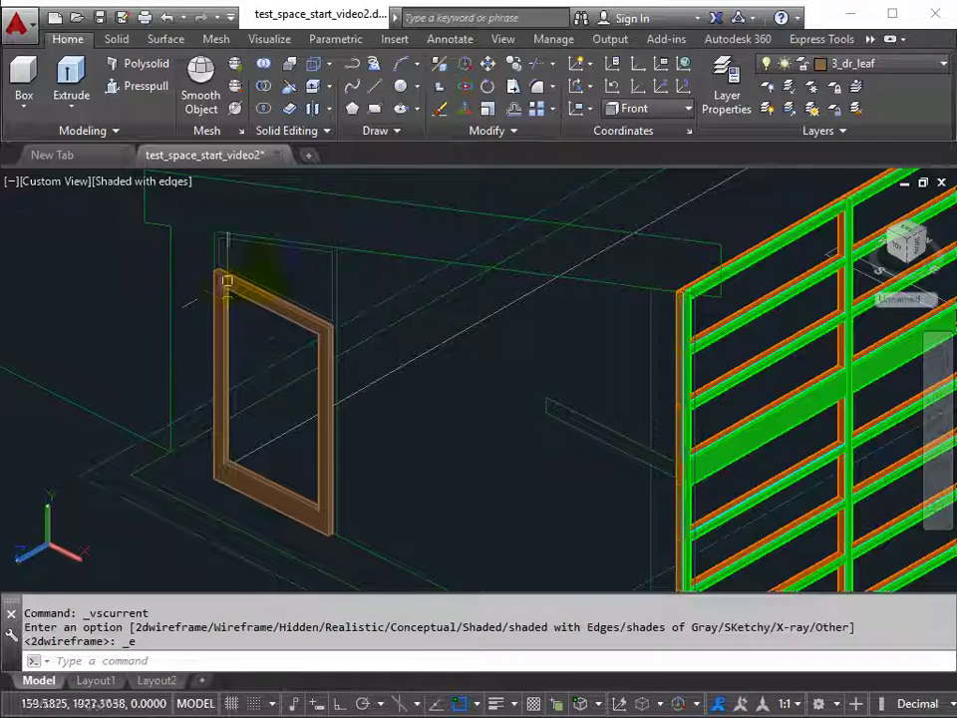
click(130, 183)
click(179, 229)
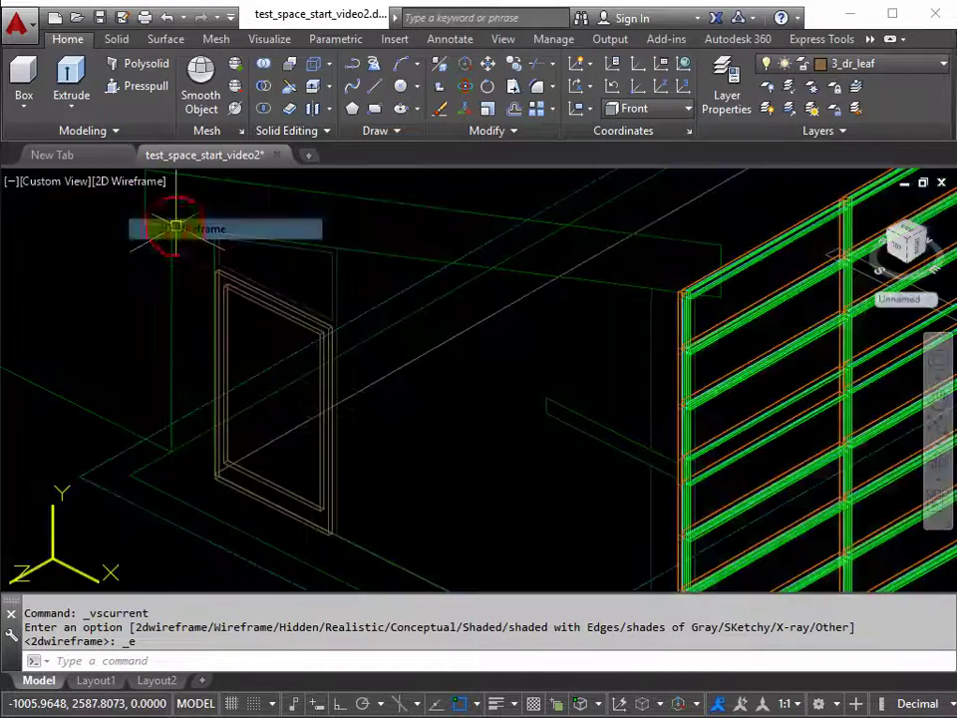
Step: Turn the 3_dr_fr layer back on from the Layers dropdown
click(943, 65)
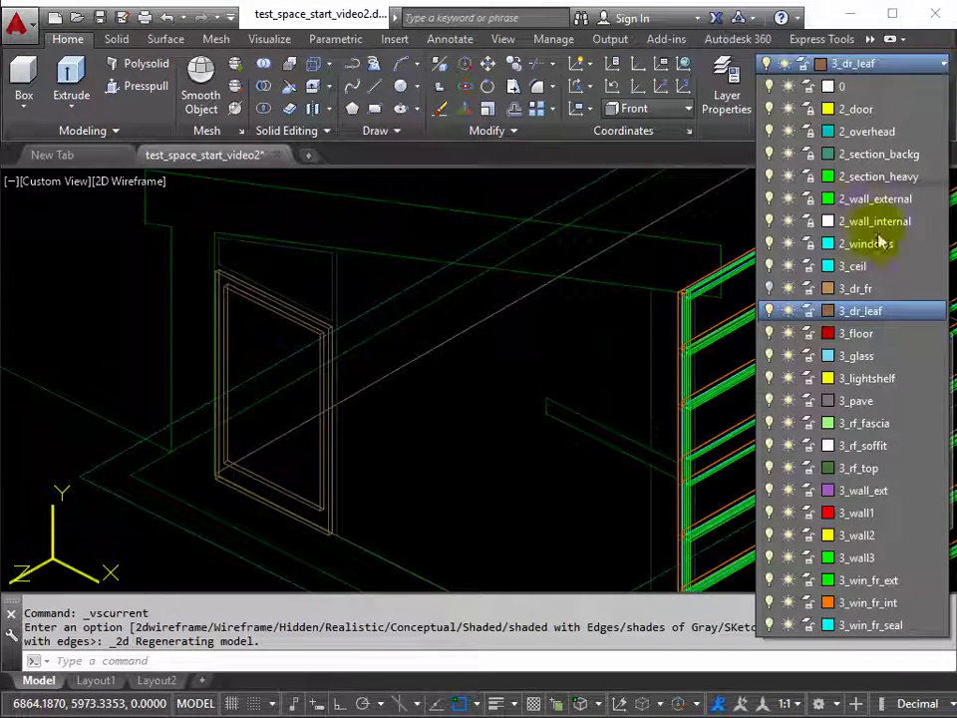
click(769, 288)
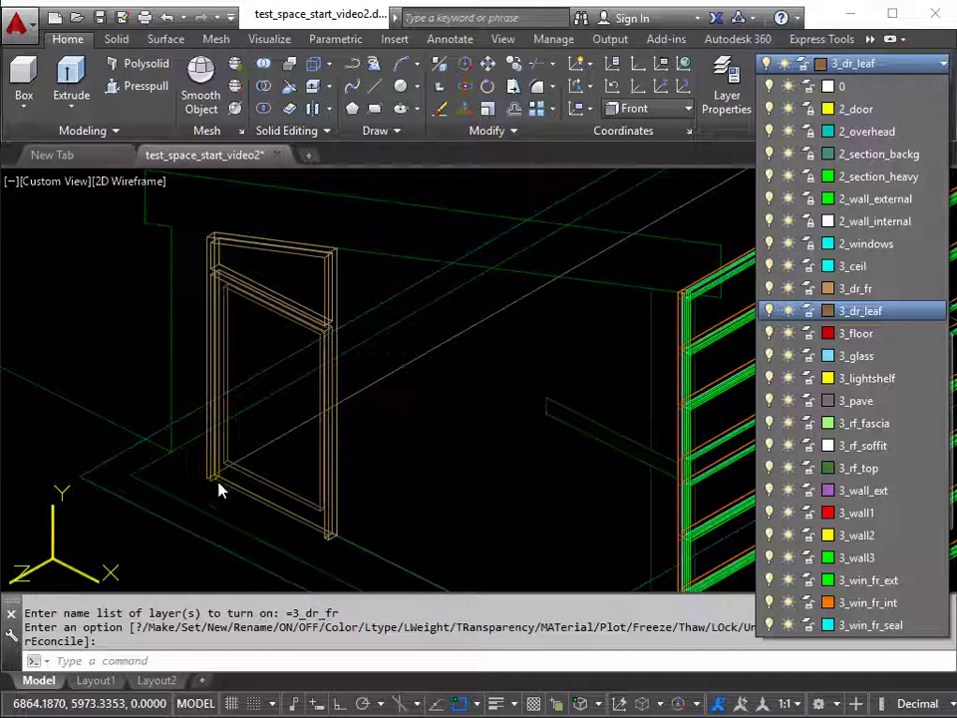
scroll(221, 487, up, 5)
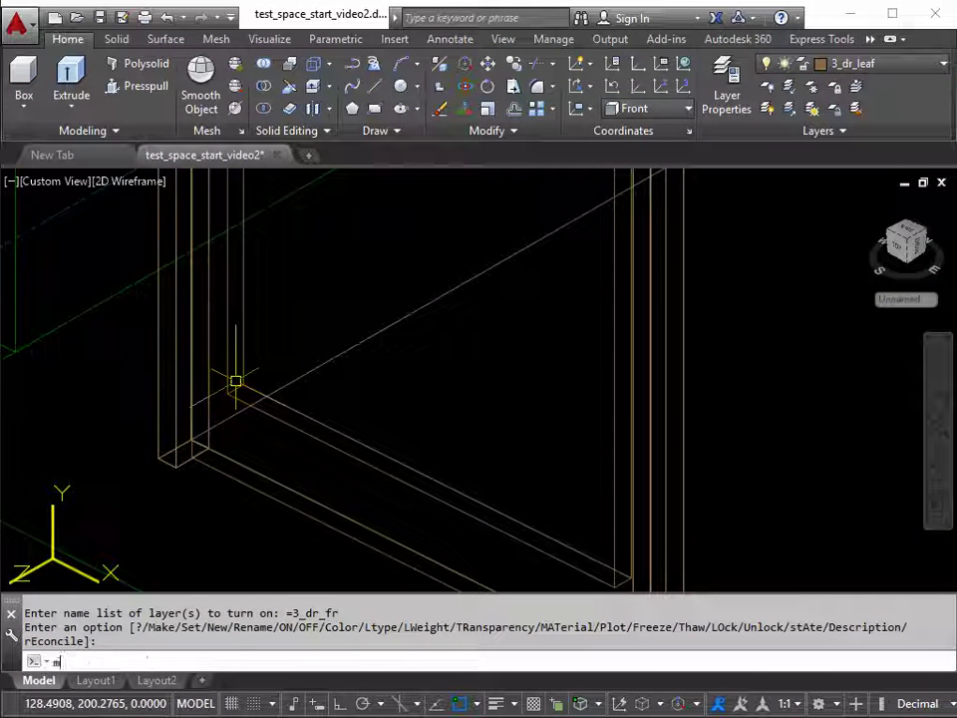
Step: Move the hollow door-leaf solid by its corner endpoint into the door opening
key(Return)
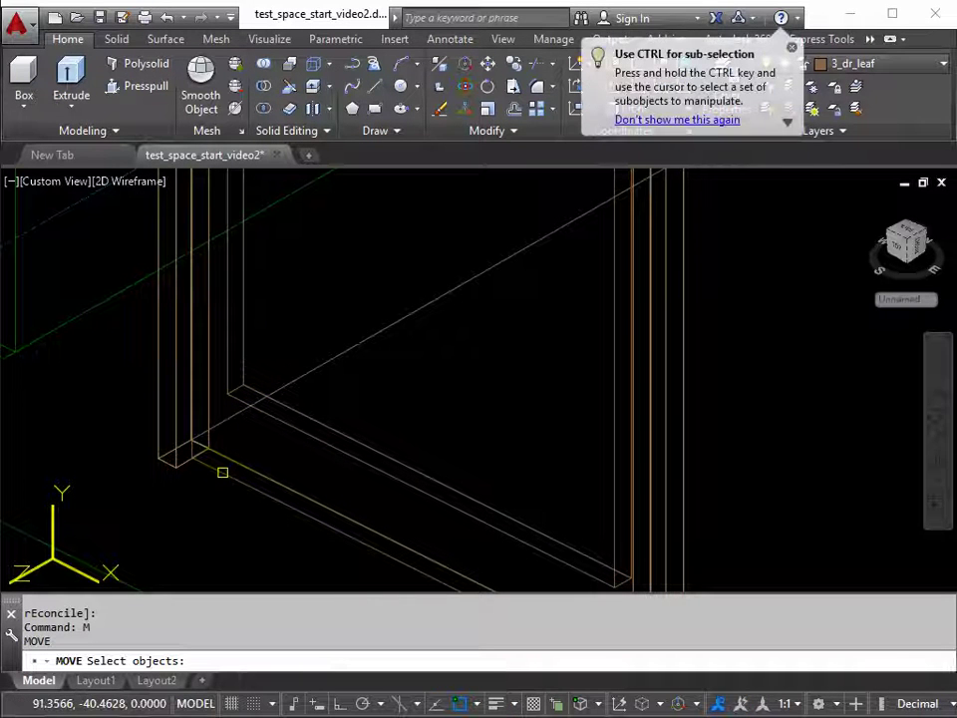
click(221, 471)
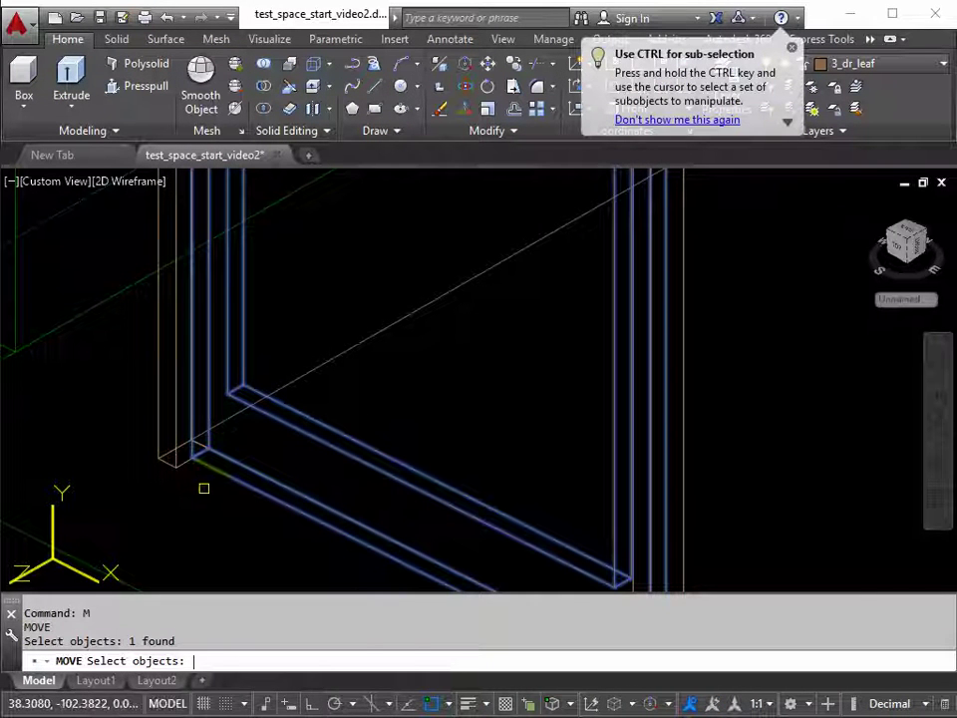
key(Return)
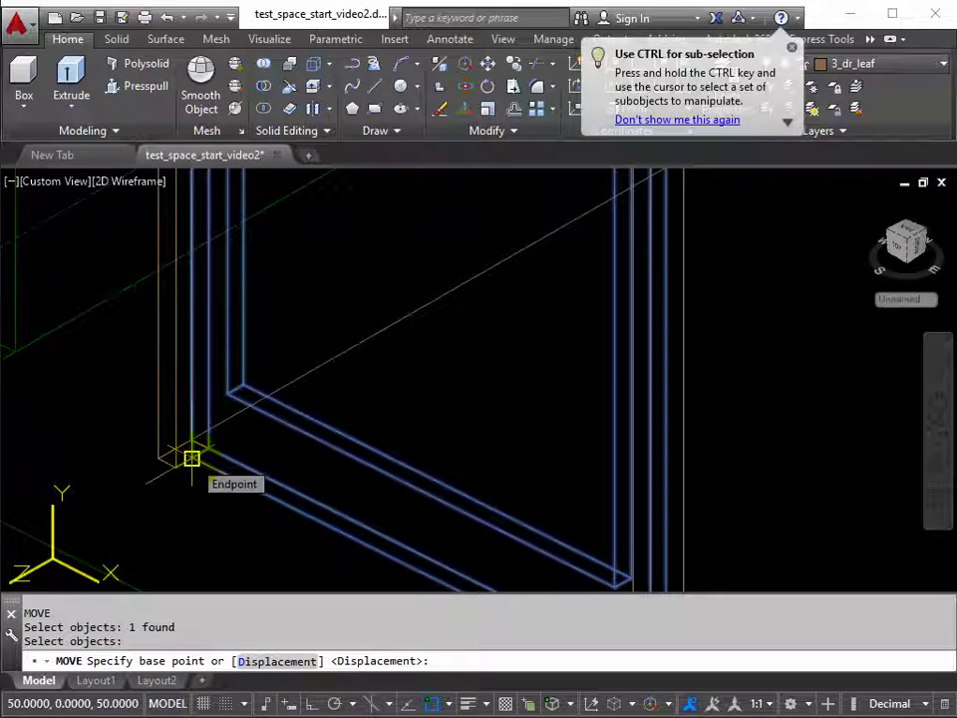
click(192, 458)
click(173, 469)
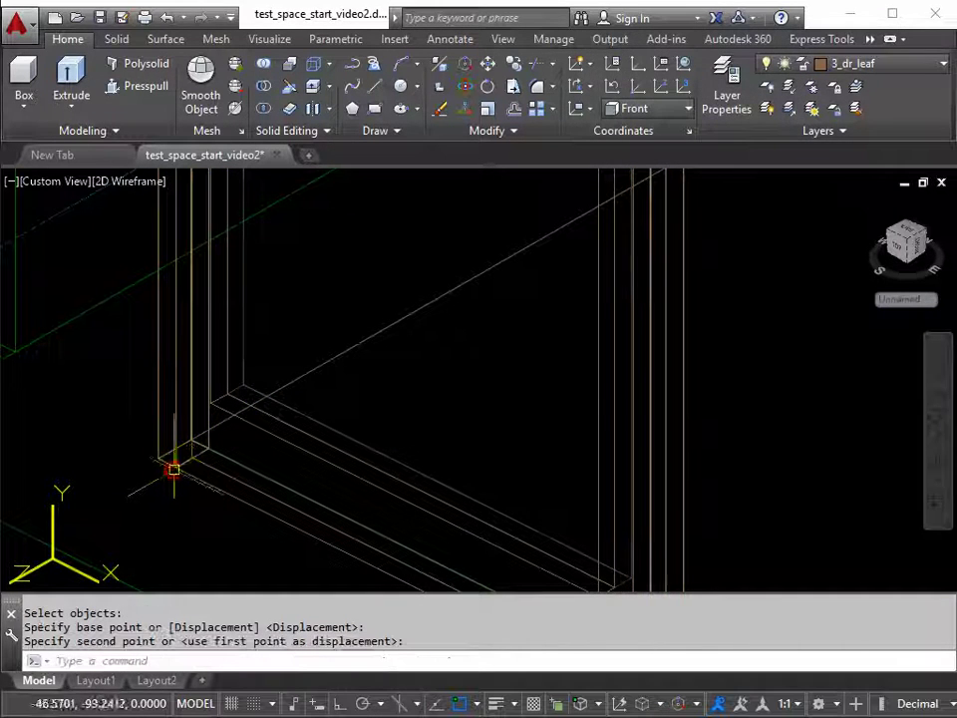
scroll(398, 313, down, 5)
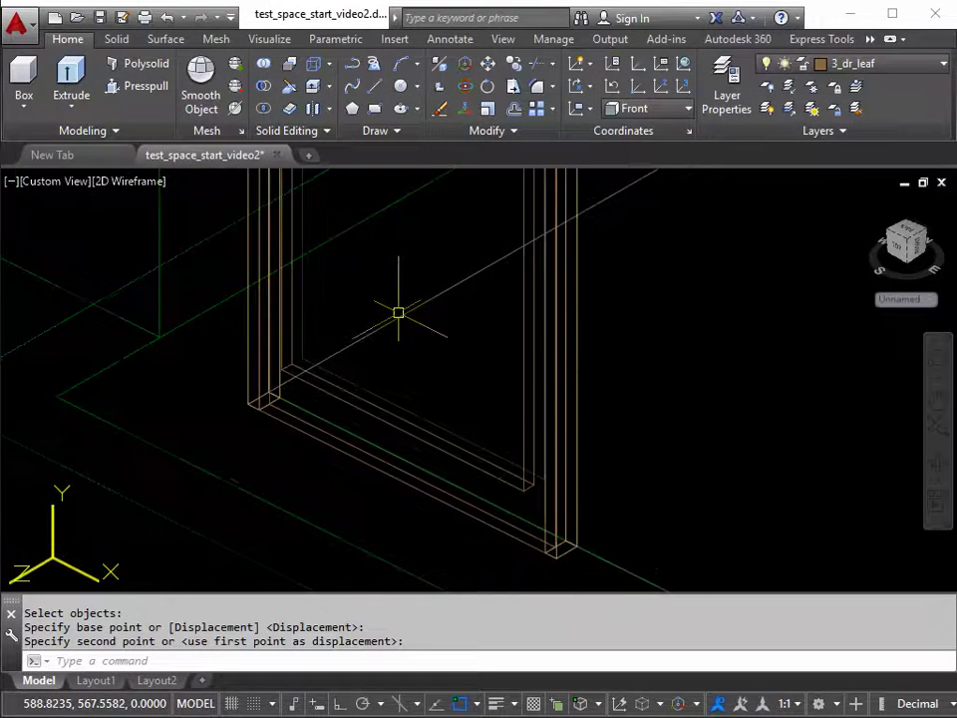
middle_drag(397, 312, 320, 363)
scroll(348, 334, down, 1)
scroll(471, 267, down, 2)
middle_drag(471, 267, 326, 357)
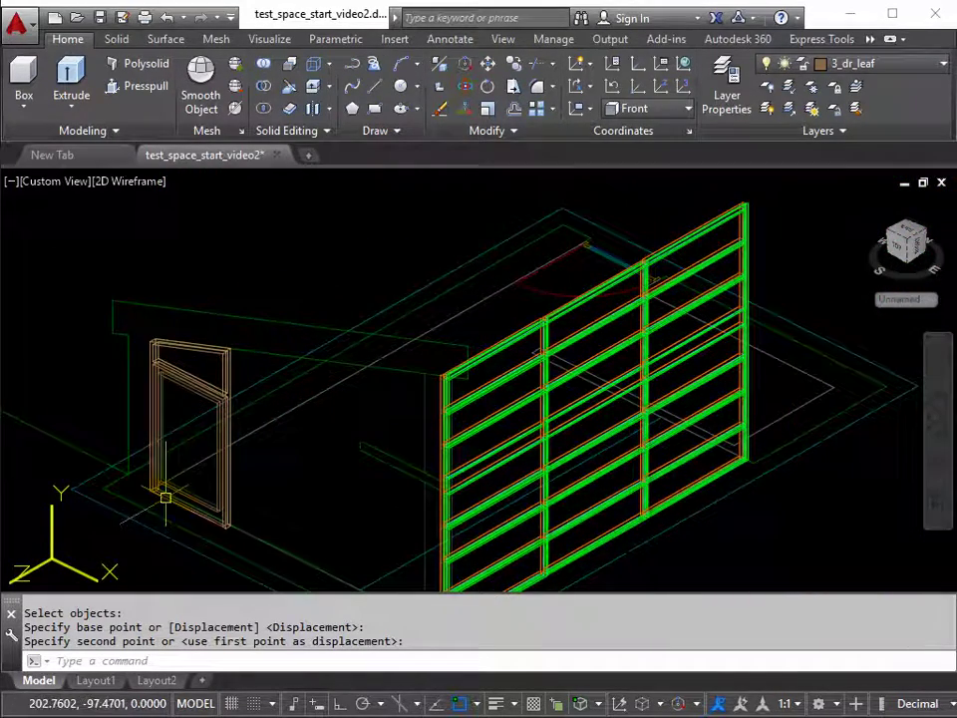
scroll(60, 409, up, 4)
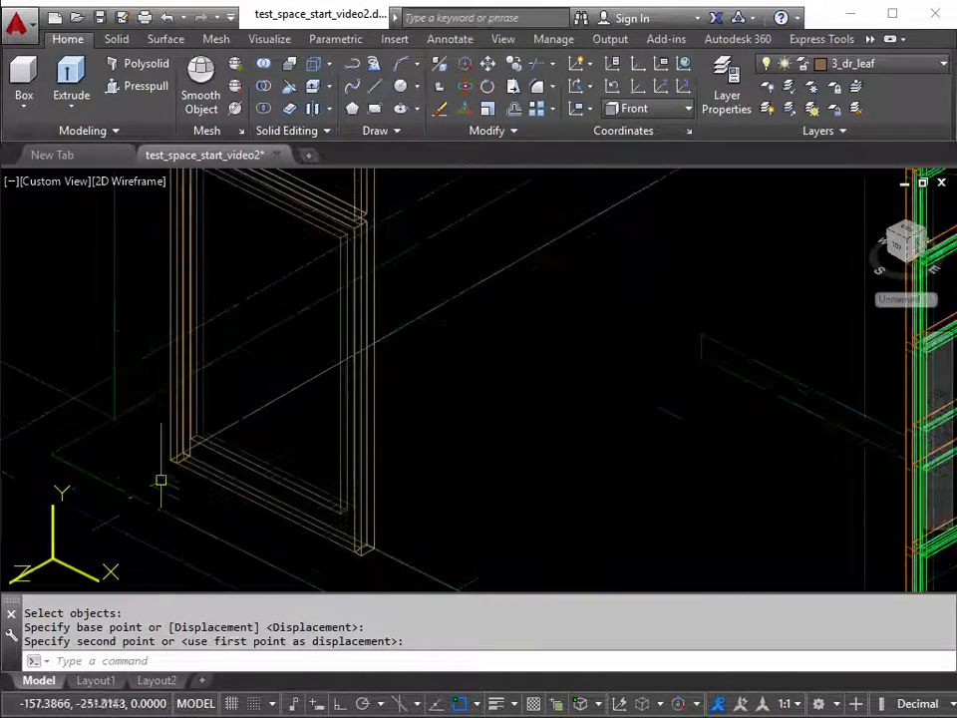
Step: Select the door leaf and frame to move, basing at the door's bottom corner
scroll(149, 428, up, 3)
click(181, 465)
key(Return)
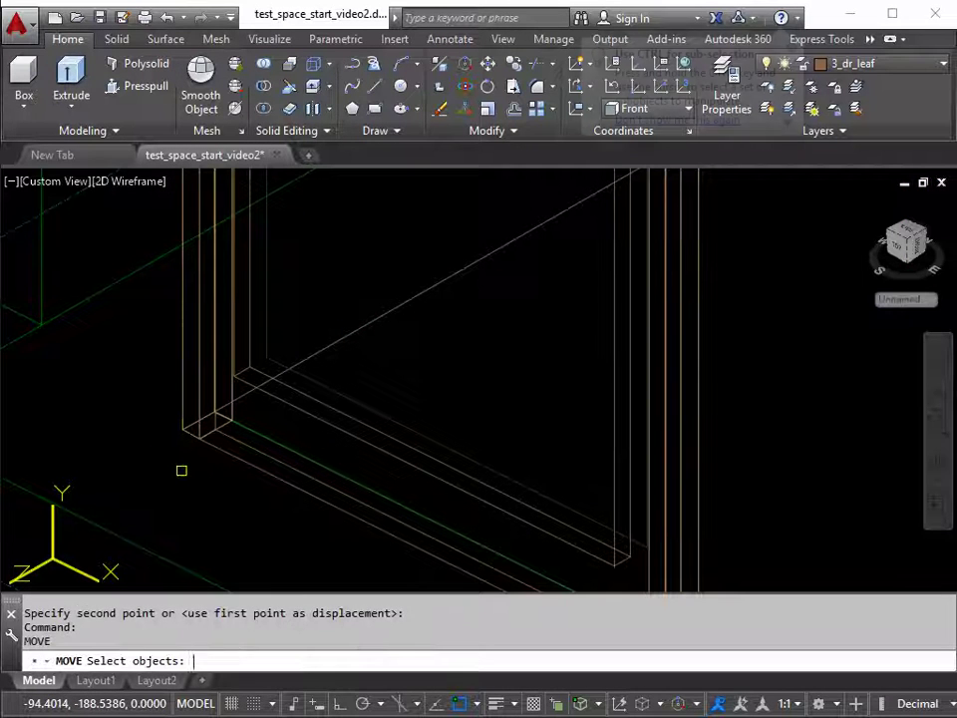
click(194, 446)
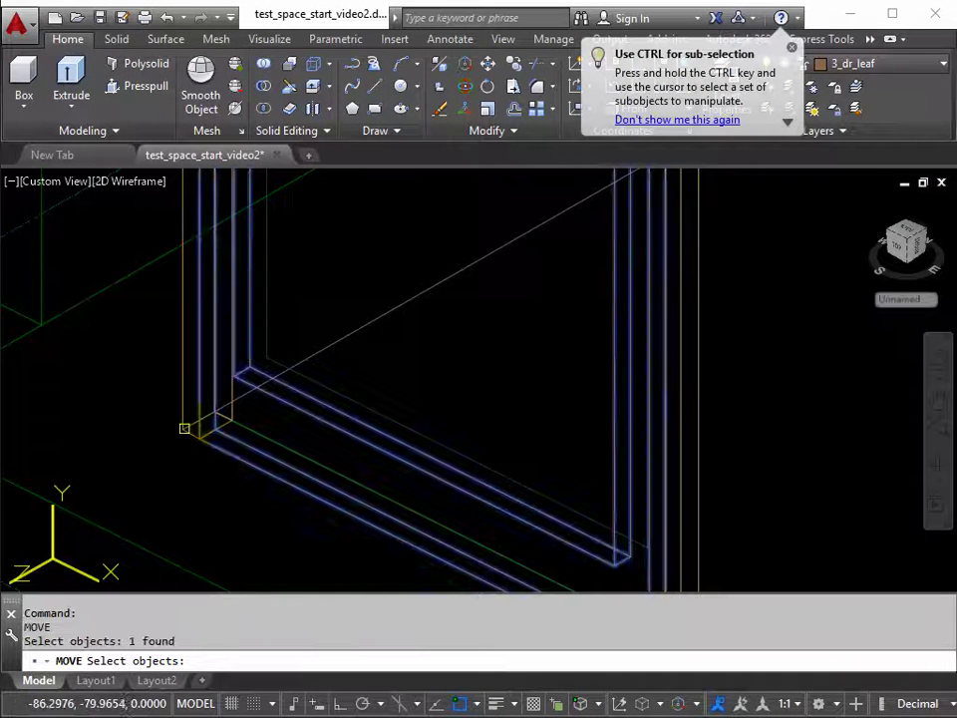
click(184, 425)
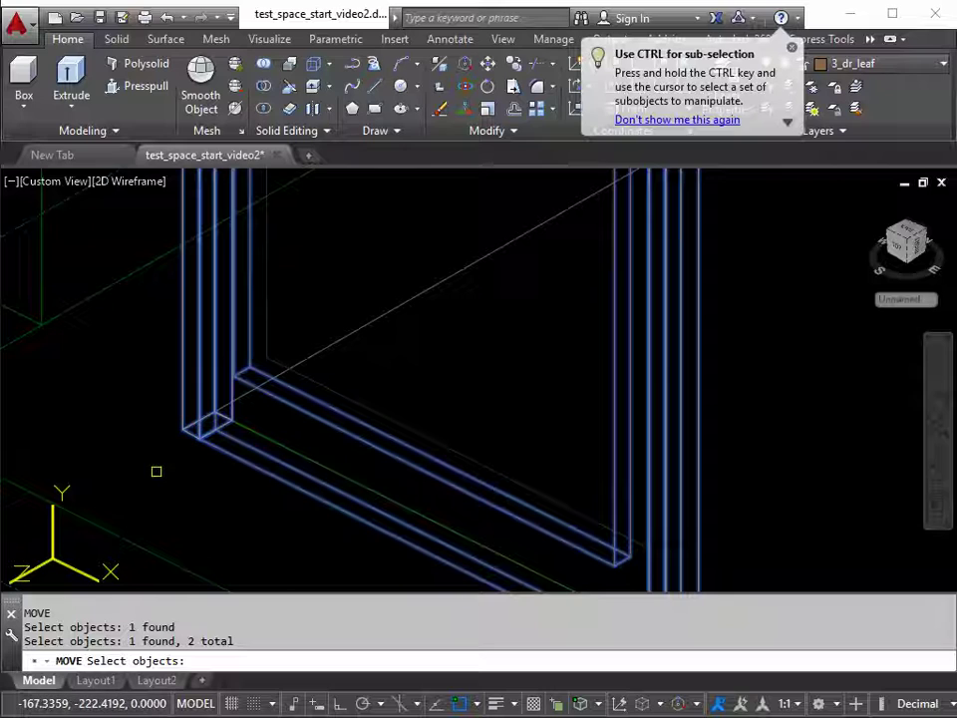
key(Return)
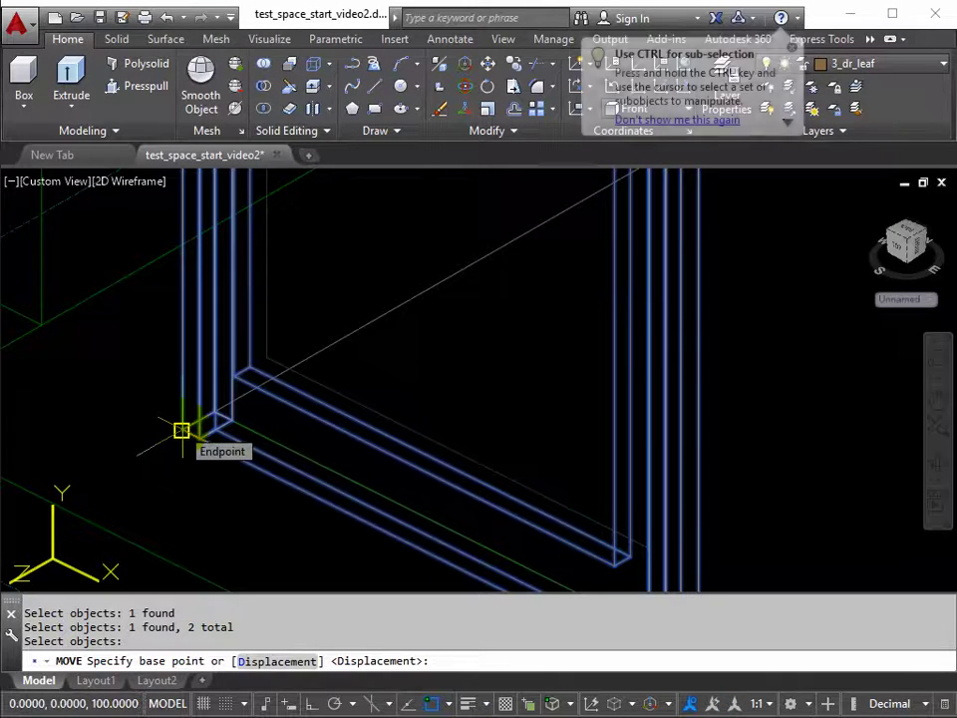
click(181, 429)
Step: Place the door leaf and frame at the post corner behind the green railing
middle_drag(325, 359, 607, 224)
scroll(460, 278, down, 3)
scroll(511, 195, up, 2)
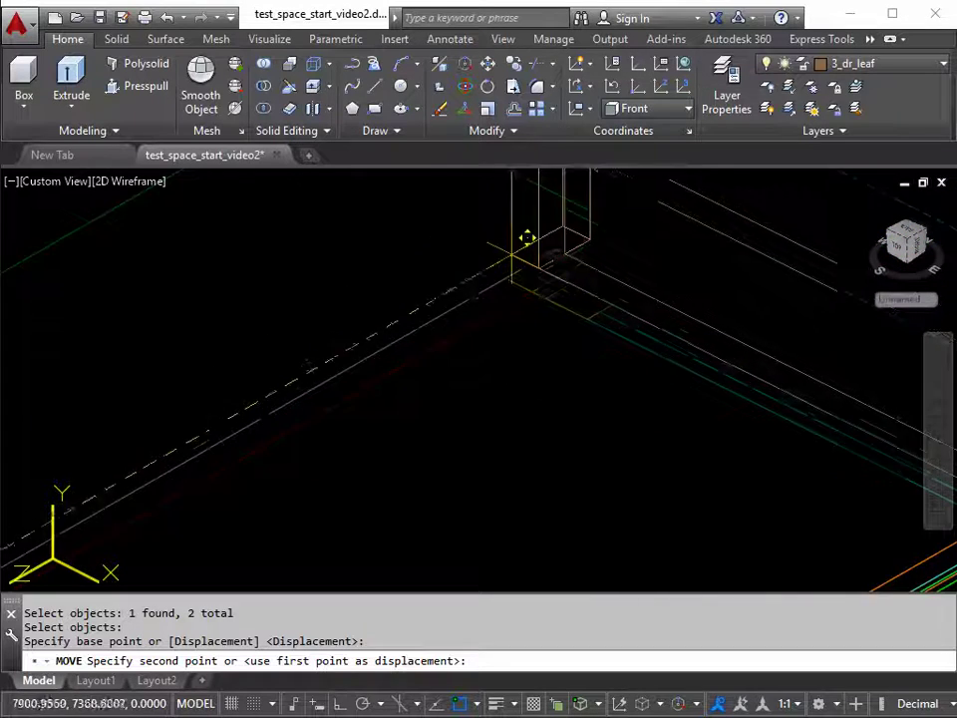
middle_drag(525, 239, 365, 280)
scroll(359, 299, up, 2)
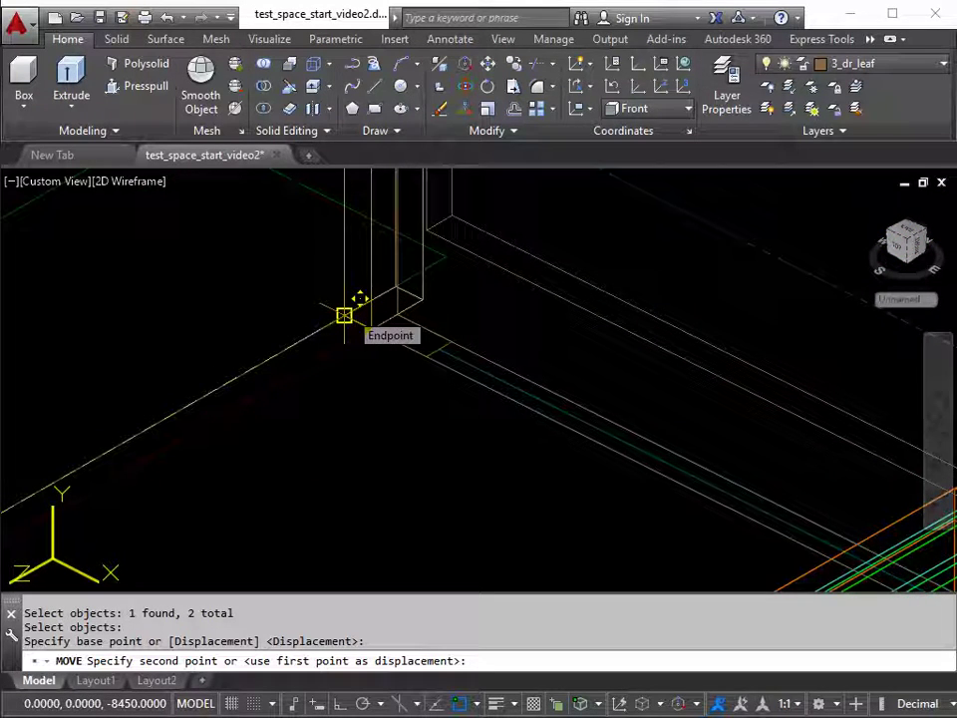
click(344, 315)
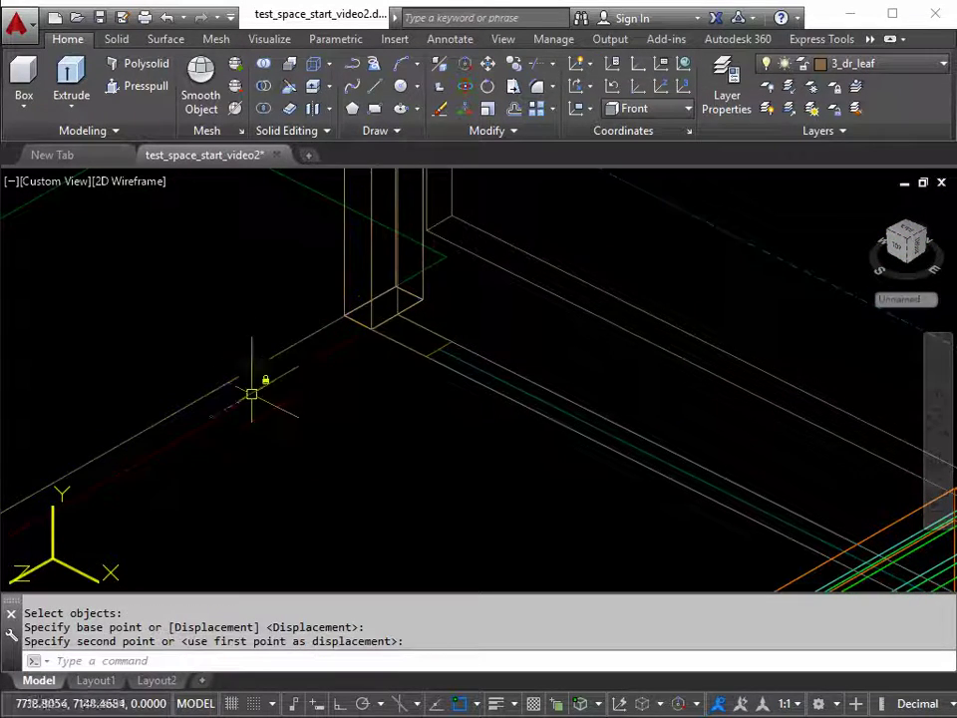
scroll(267, 413, down, 8)
middle_drag(284, 419, 519, 335)
scroll(474, 381, down, 2)
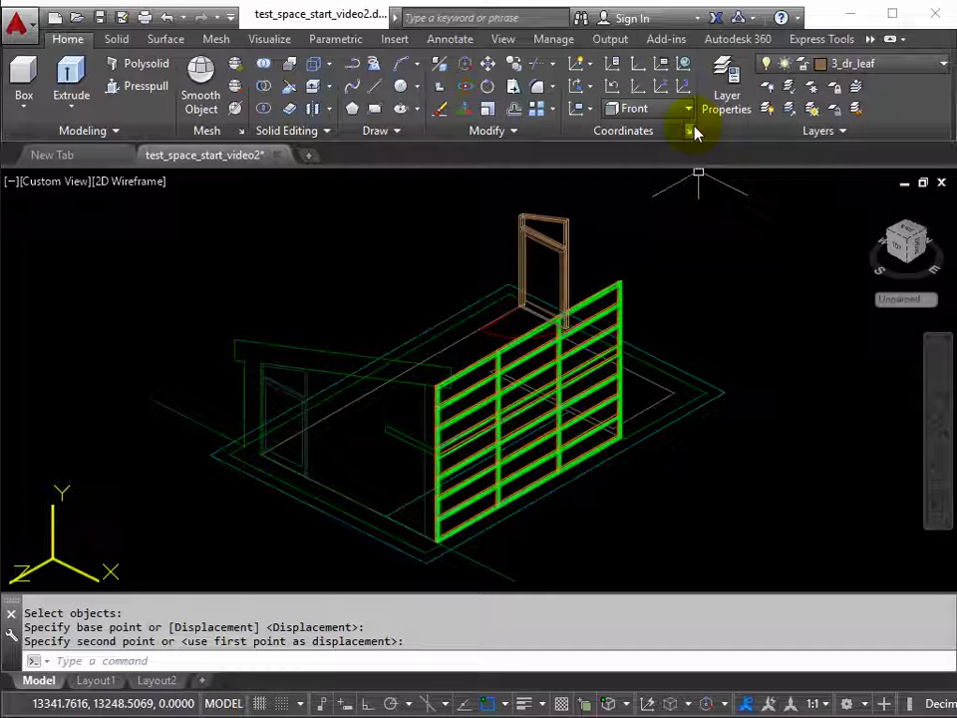
Step: Make 3_wall2 the current layer
click(944, 63)
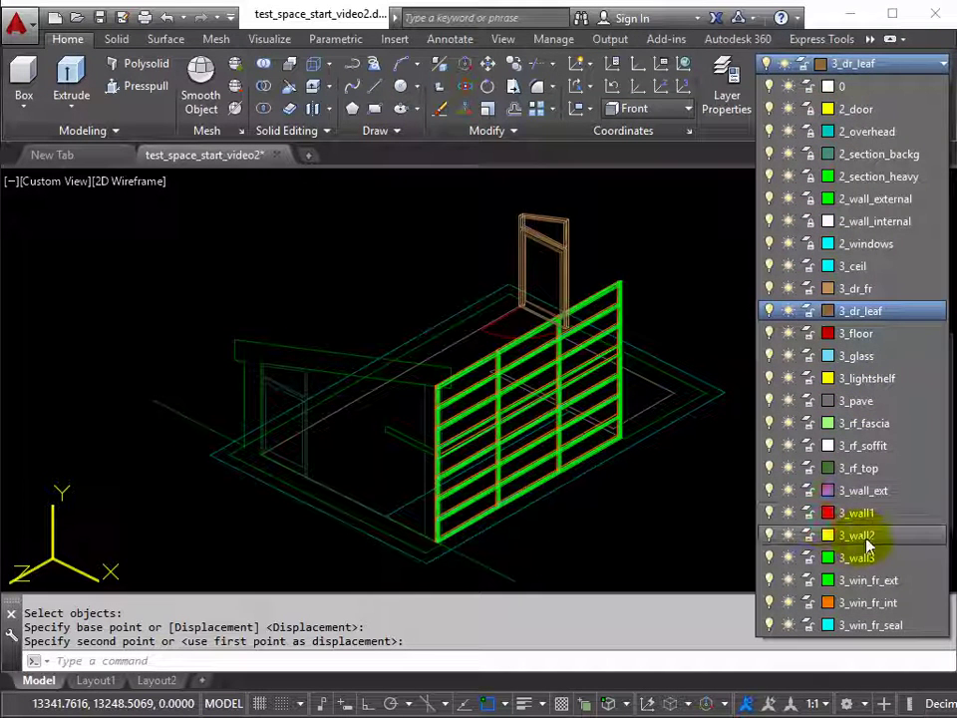
click(863, 538)
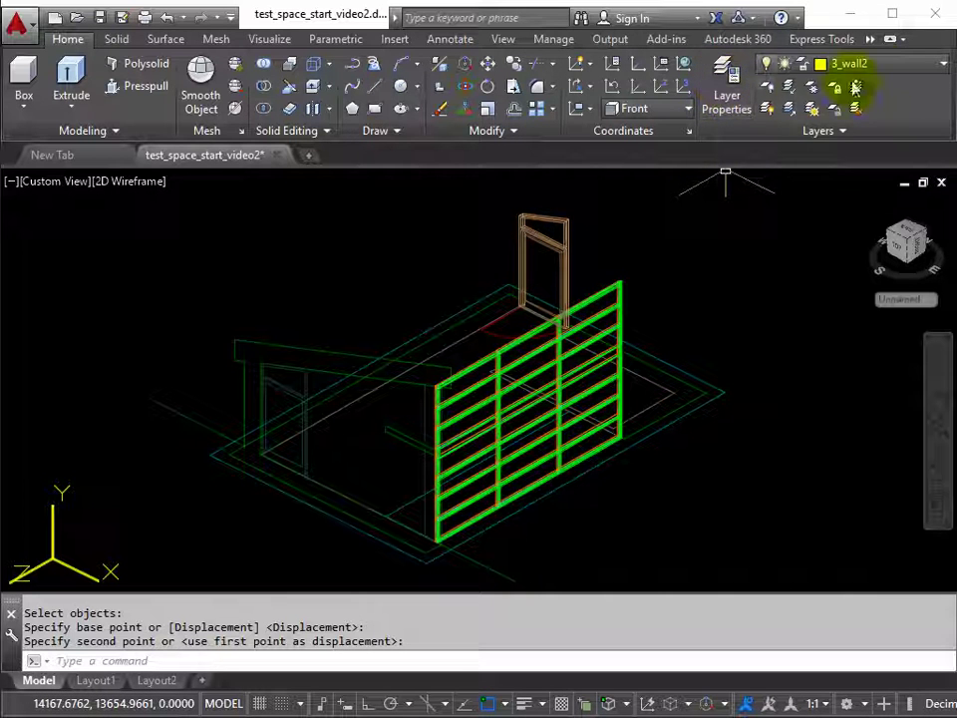
click(934, 72)
click(934, 72)
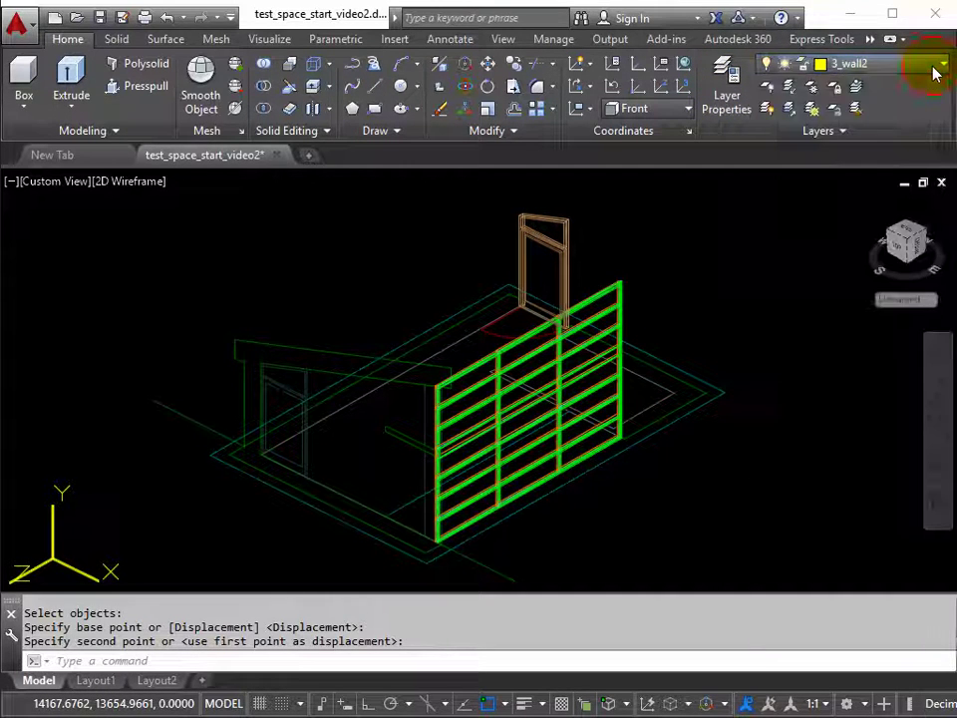
Step: Freeze the door leaf, door frame, and outer, seal and inner window frame layers
click(812, 88)
click(548, 236)
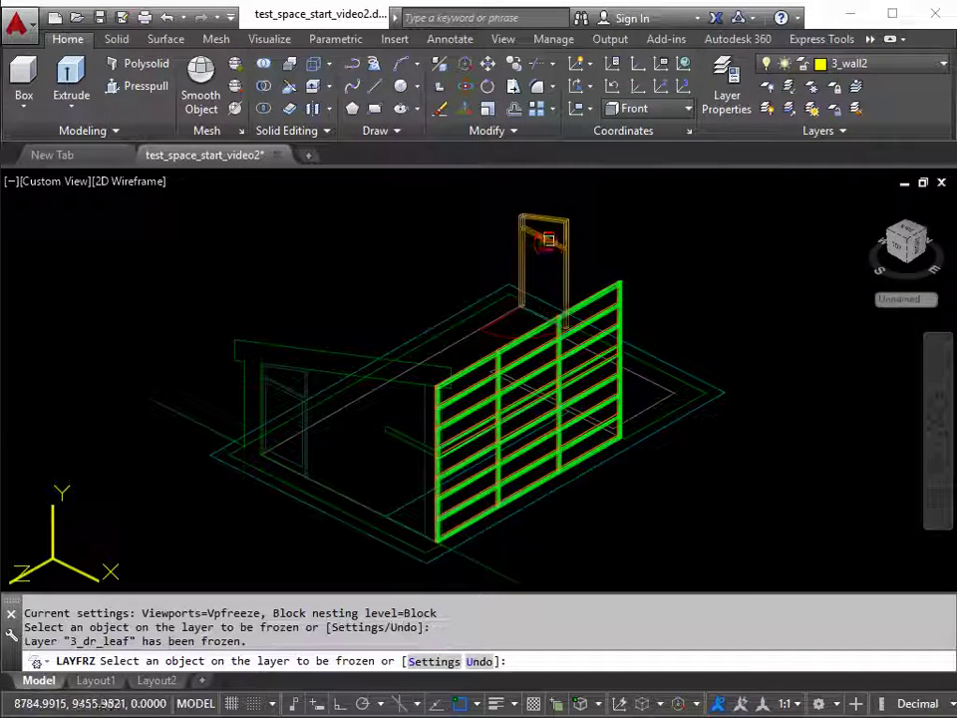
click(547, 244)
click(620, 287)
click(618, 285)
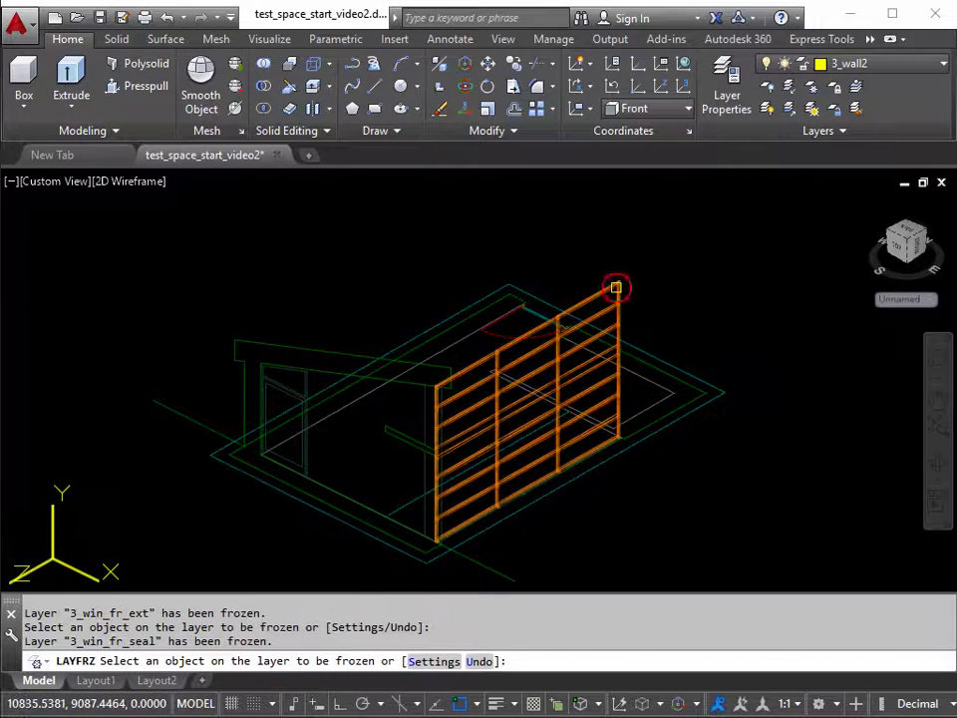
click(614, 282)
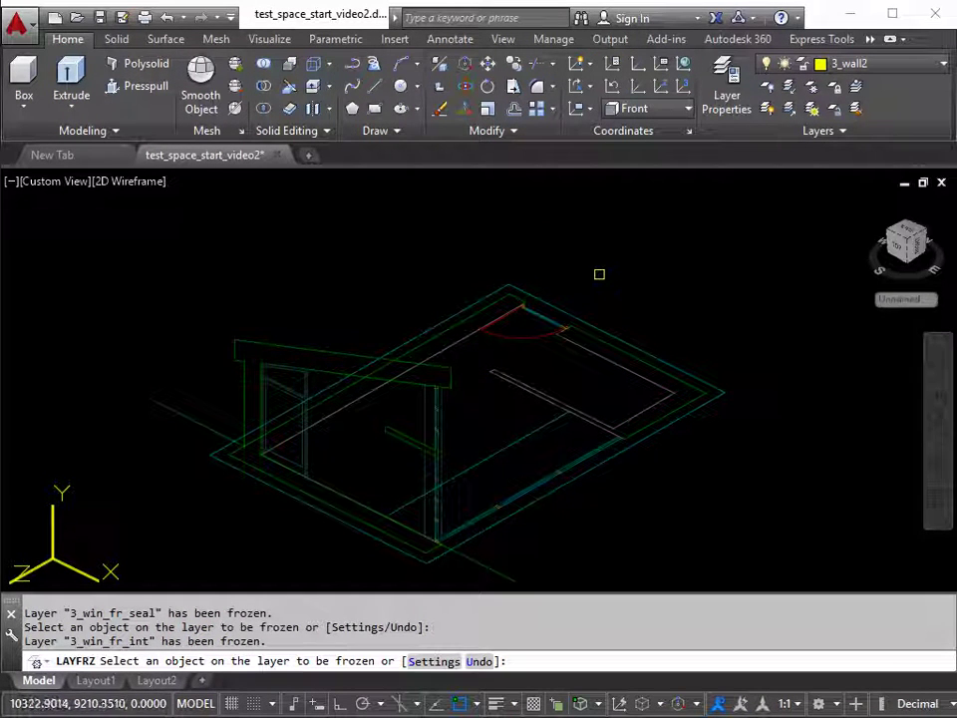
key(Escape)
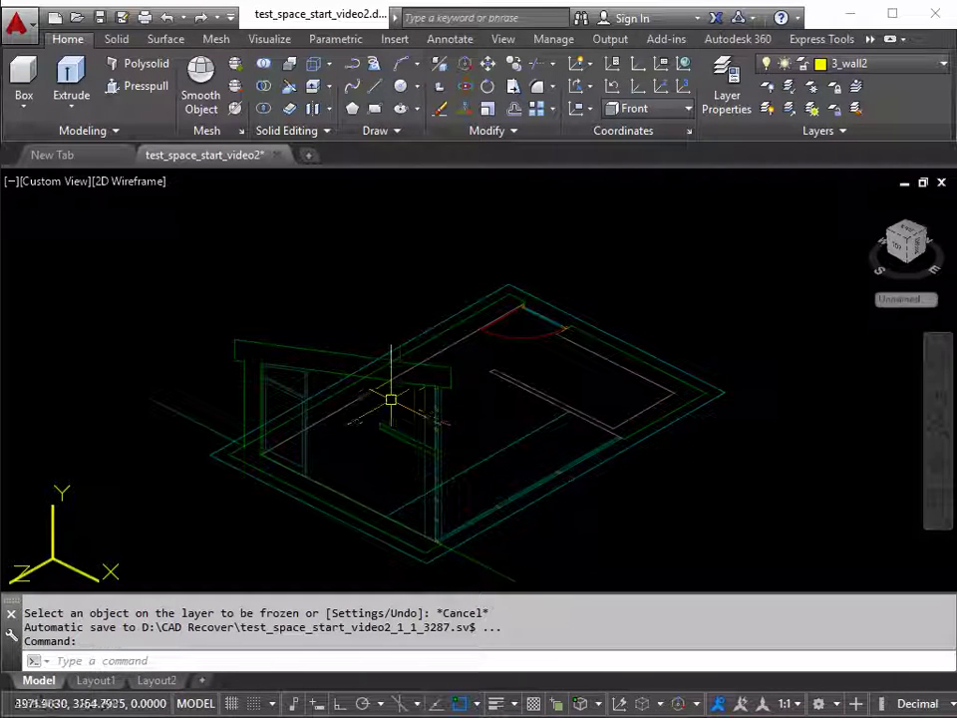
Step: Orbit the model to view it from the opposite side, then zoom out and pan slightly
shift+middle_drag(366, 402, 459, 433)
scroll(499, 368, down, 2)
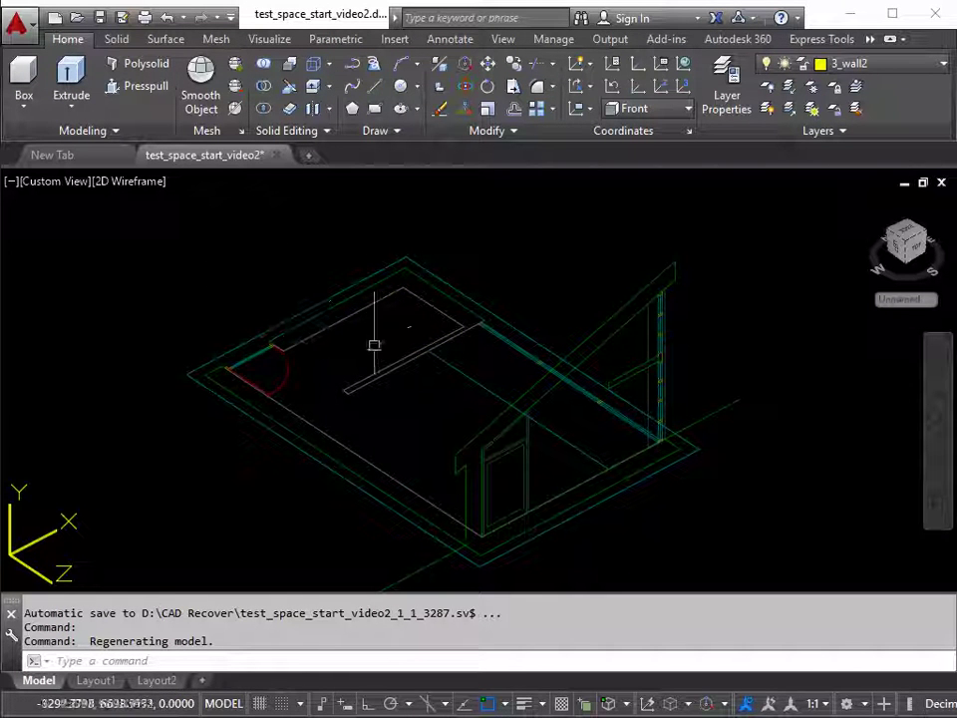
middle_drag(477, 255, 465, 278)
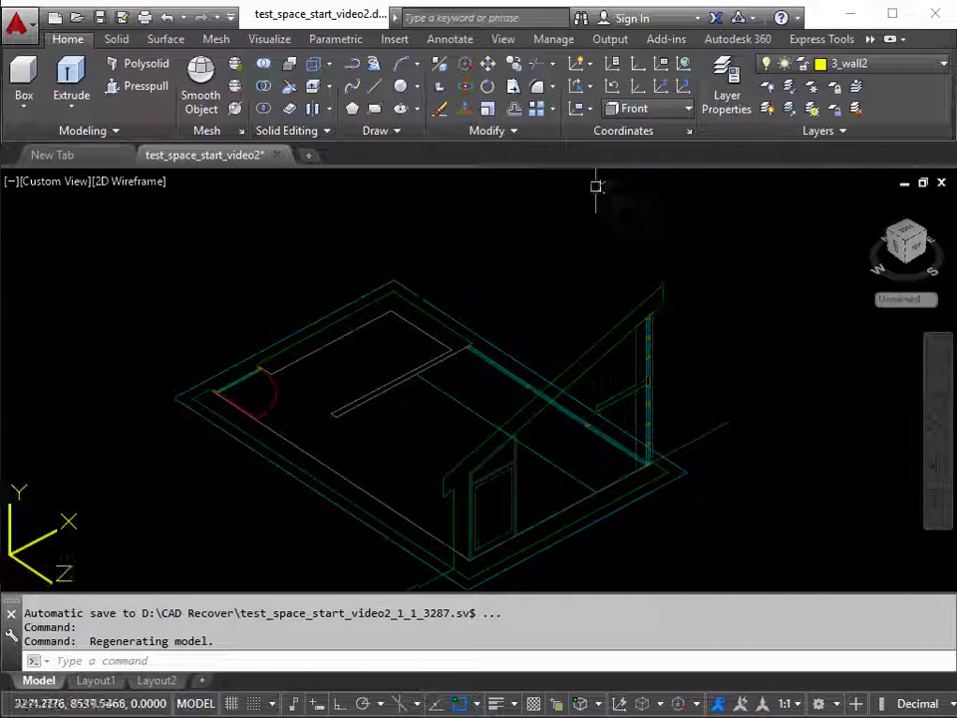
Step: With Ortho on, draw the first vertical polyline height line up from the slab corner
click(351, 67)
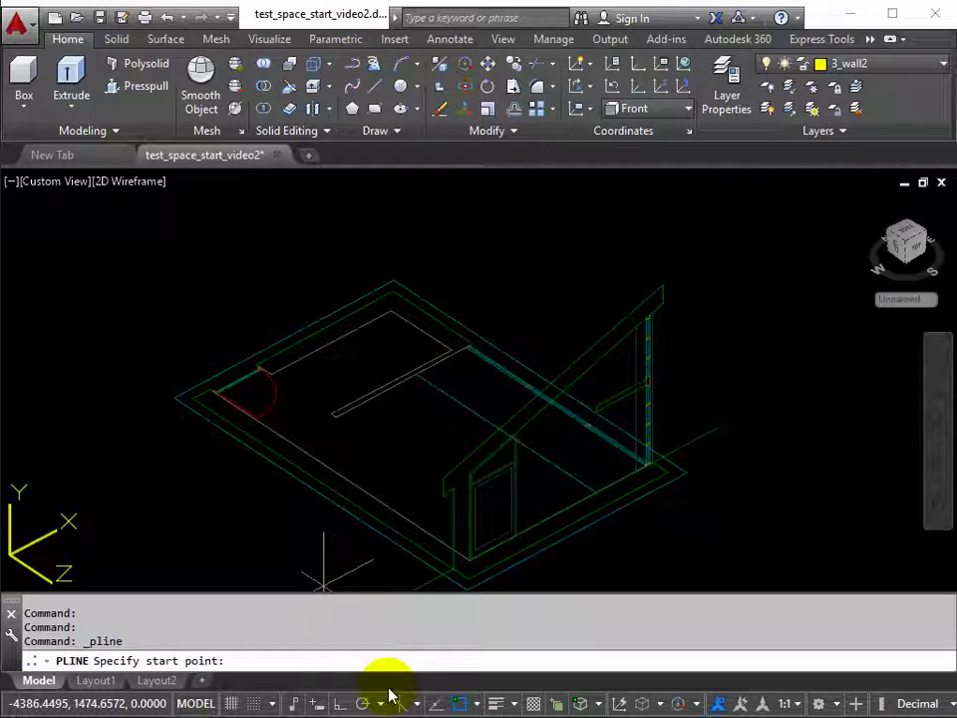
click(340, 704)
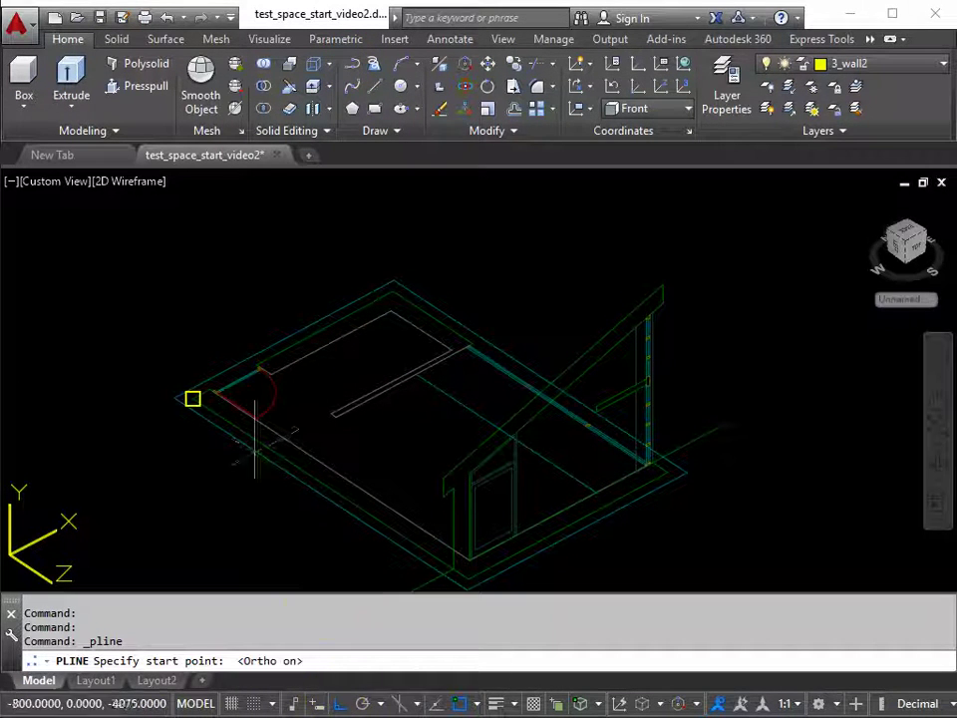
scroll(215, 394, up, 5)
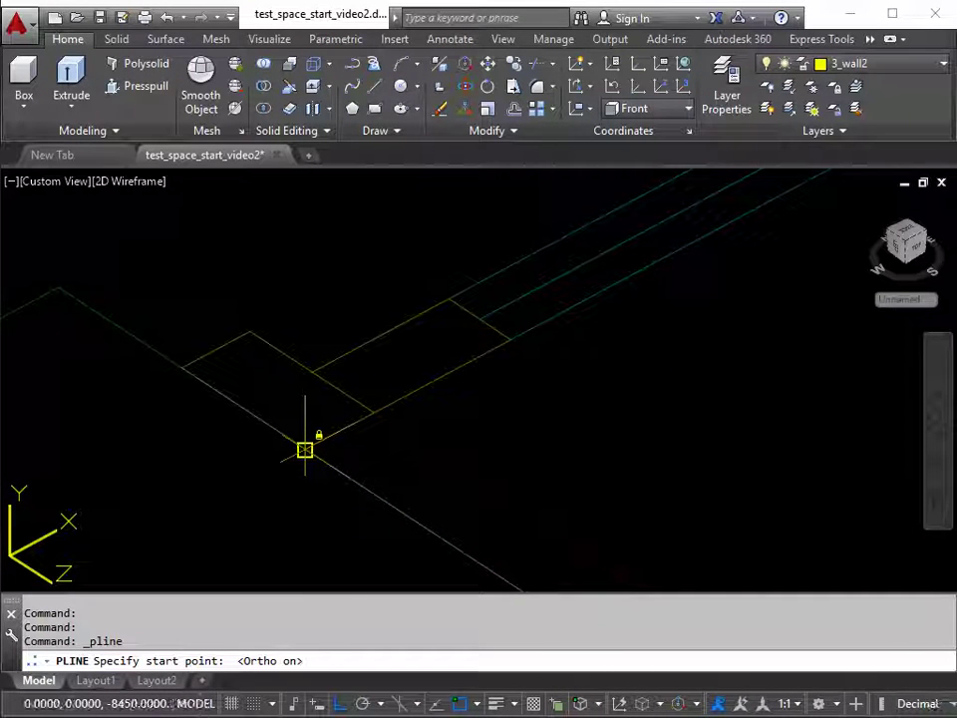
click(304, 449)
scroll(306, 447, down, 5)
middle_drag(318, 404, 325, 353)
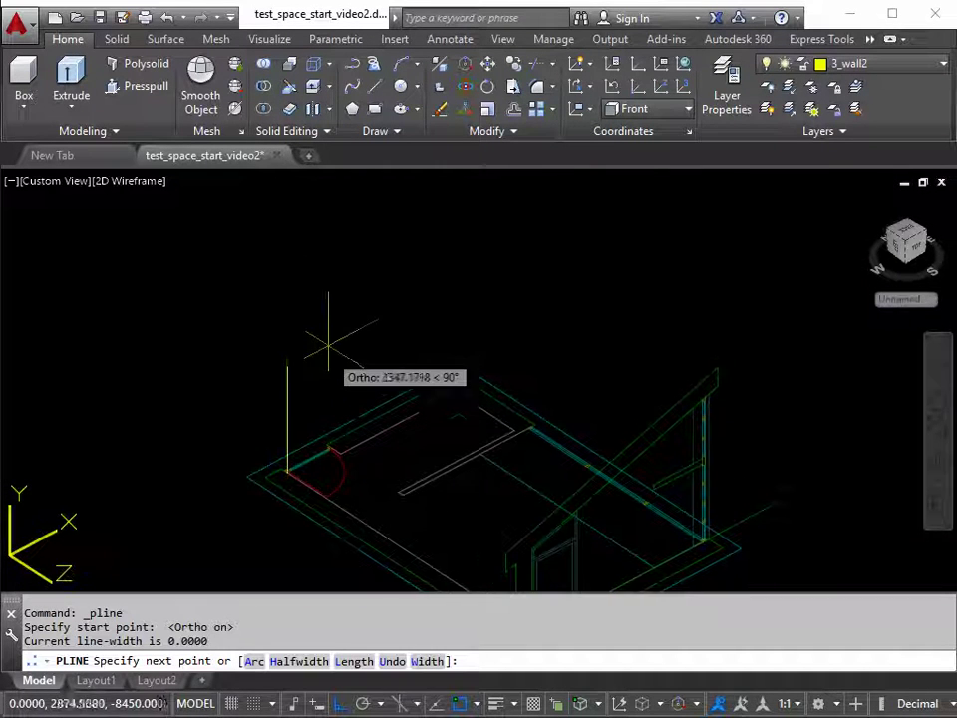
click(308, 196)
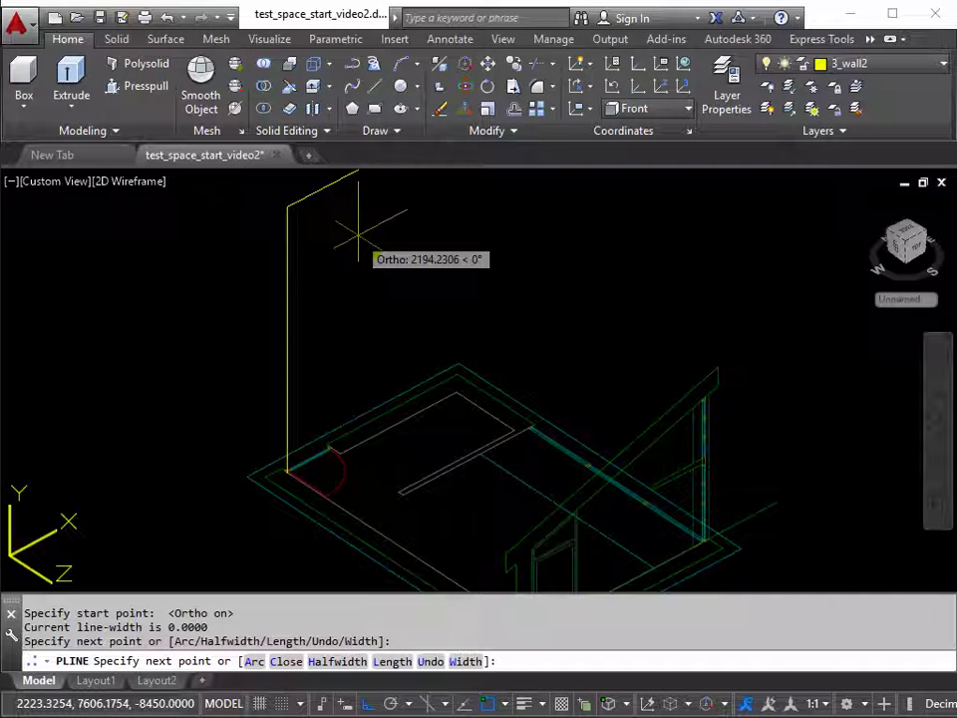
key(Return)
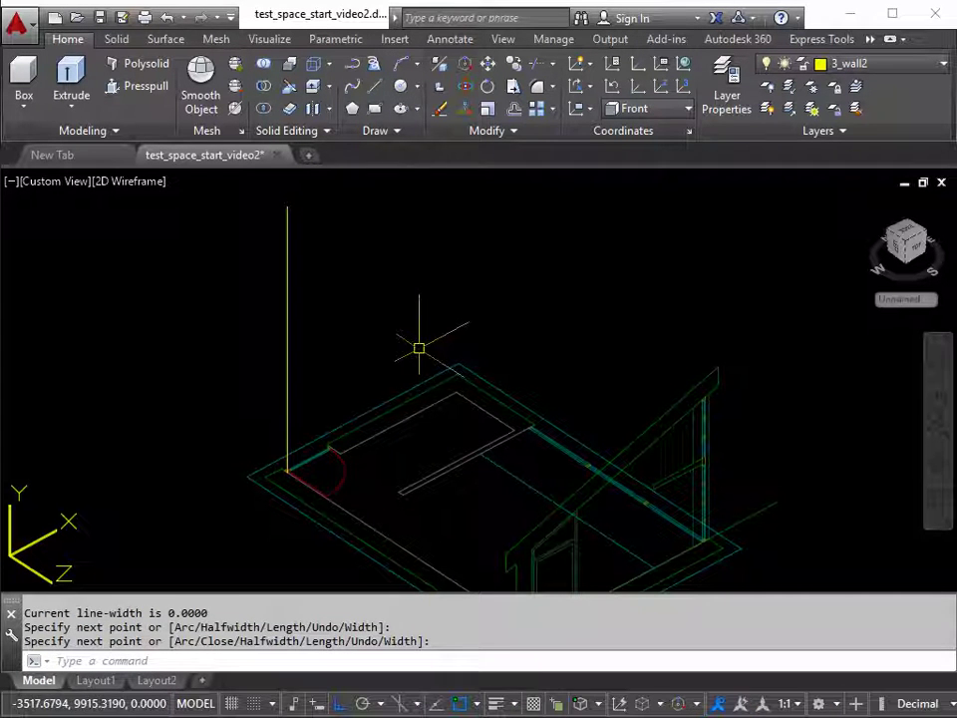
Step: Draw a second vertical height line up from the slab endpoint
key(Return)
scroll(403, 494, up, 6)
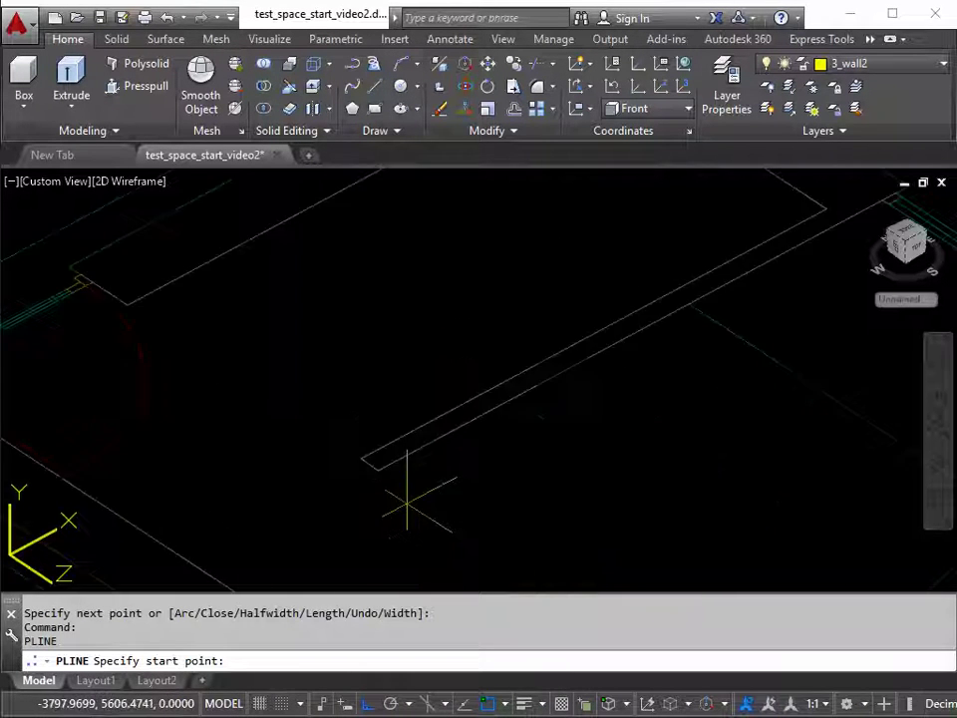
click(372, 465)
scroll(404, 325, down, 5)
middle_drag(408, 327, 396, 508)
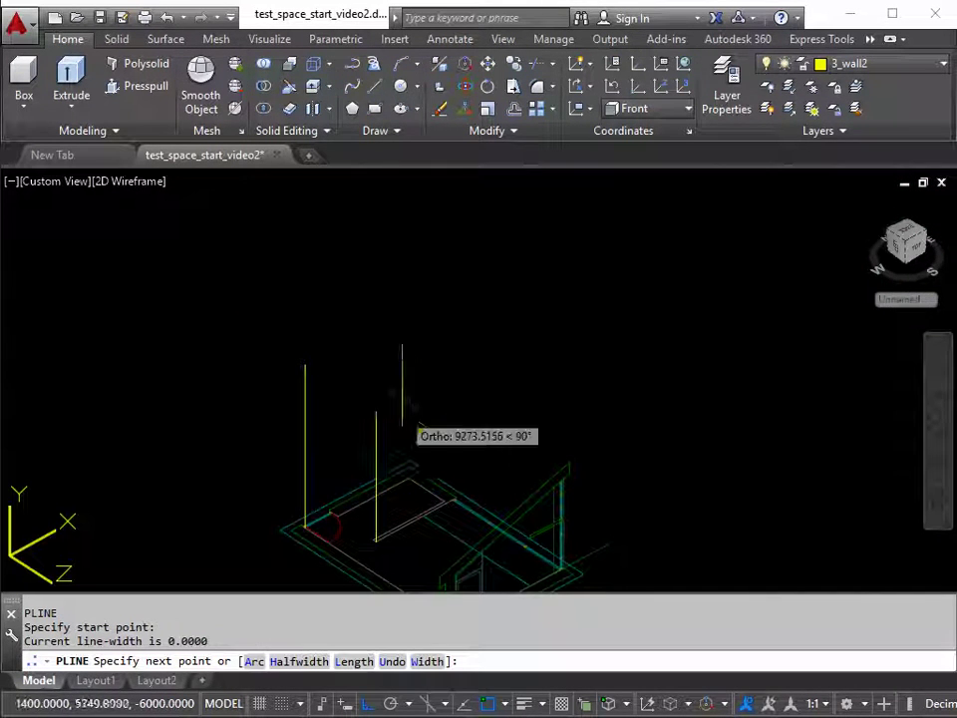
click(391, 332)
key(Return)
key(Return)
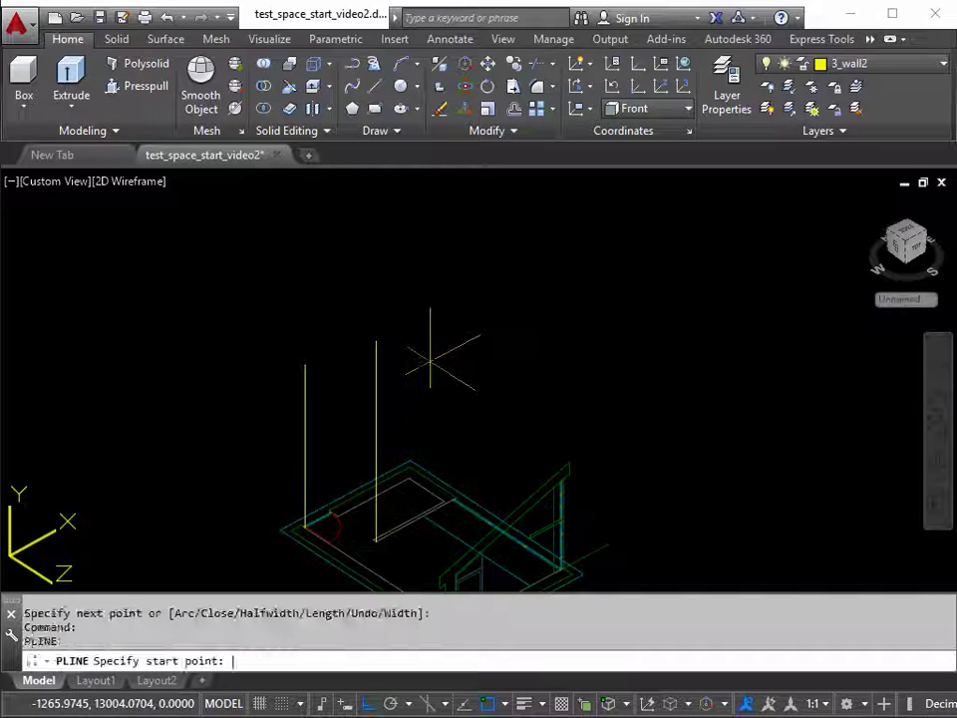
Step: Draw a third vertical height line up from the wall corner
scroll(407, 475, up, 2)
scroll(407, 474, up, 2)
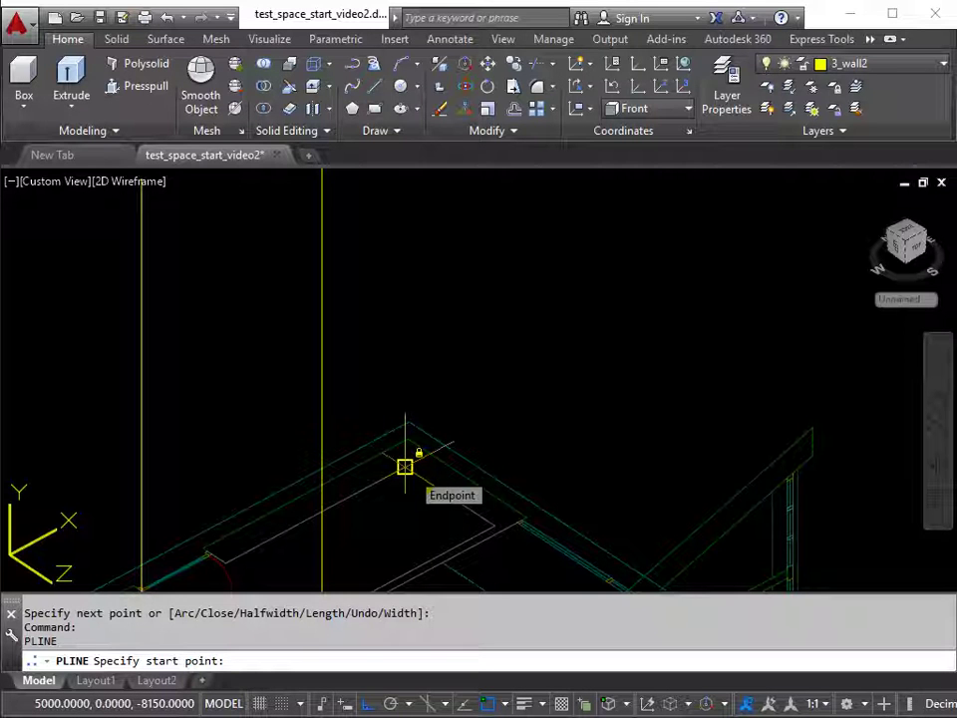
click(404, 467)
scroll(437, 349, down, 2)
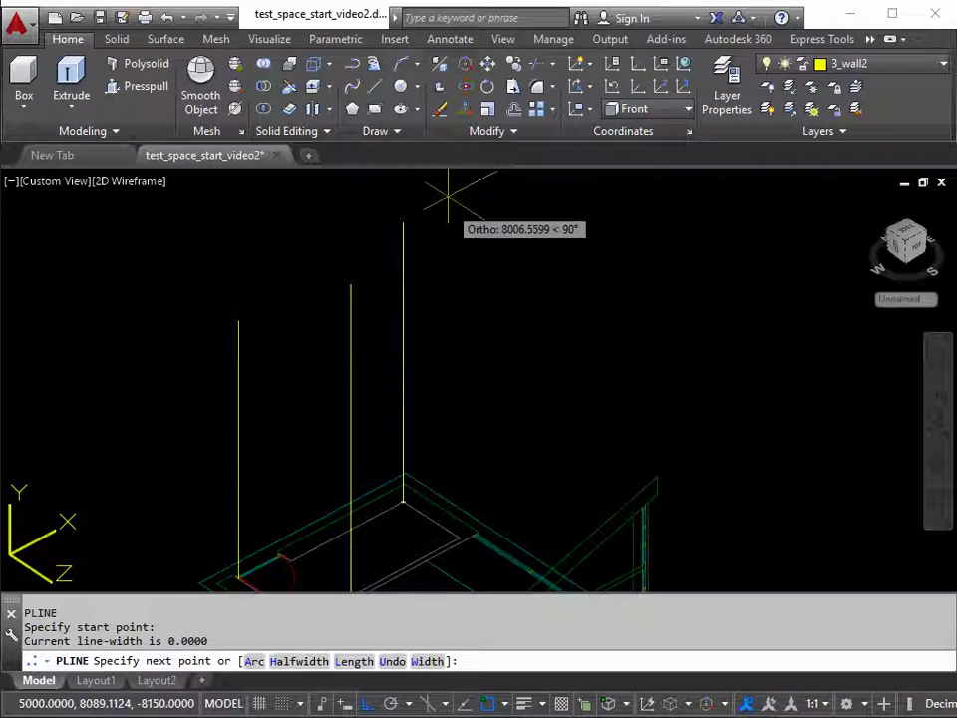
click(431, 192)
key(Return)
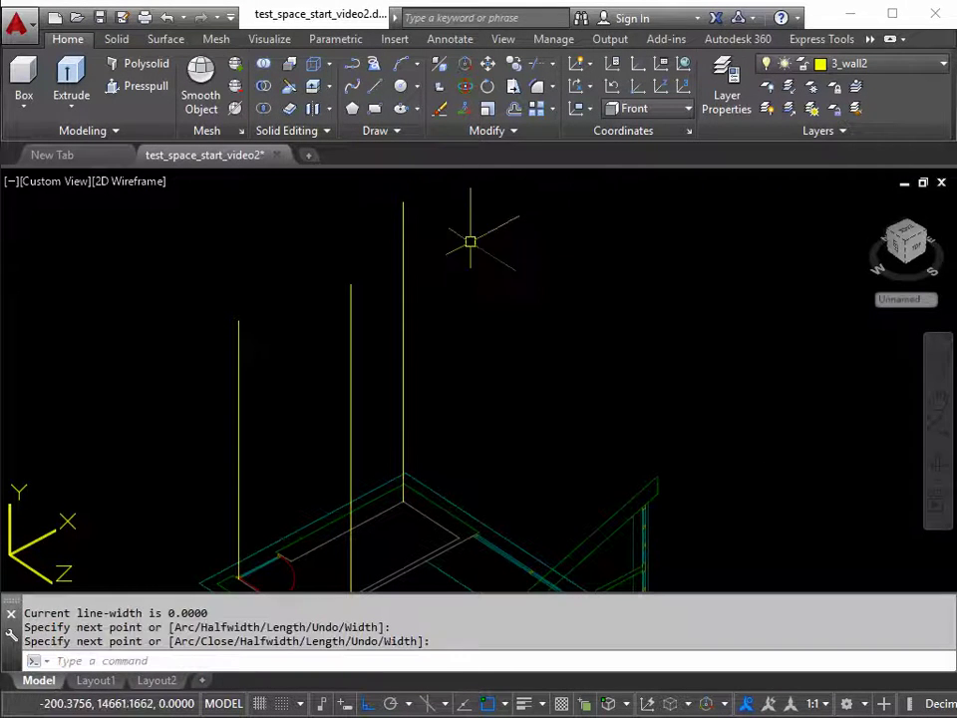
scroll(485, 348, down, 3)
scroll(442, 370, up, 2)
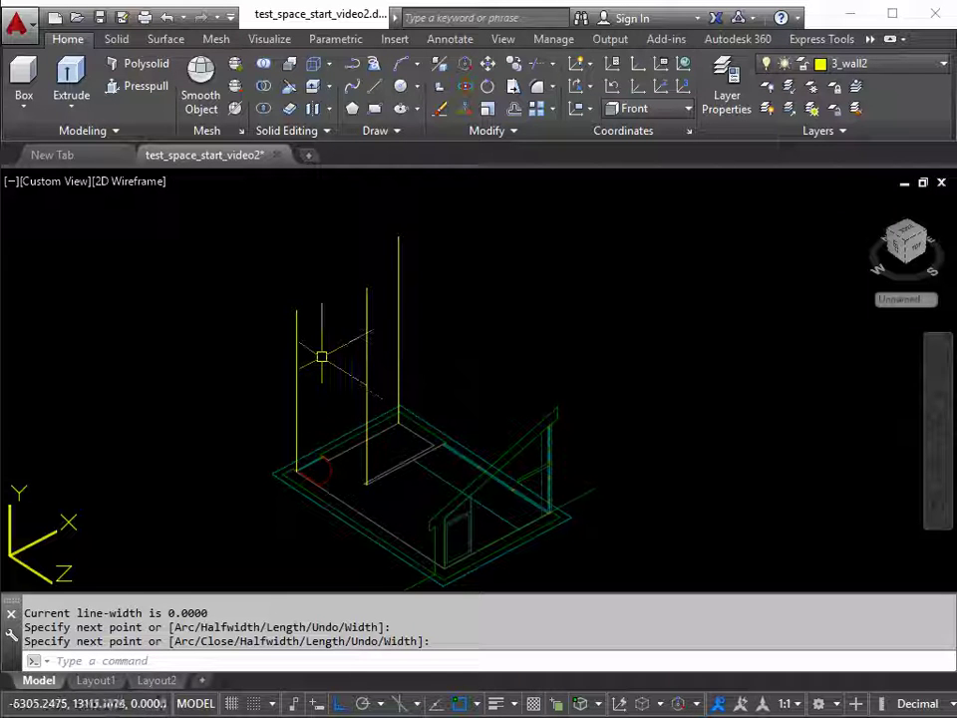
scroll(448, 463, up, 3)
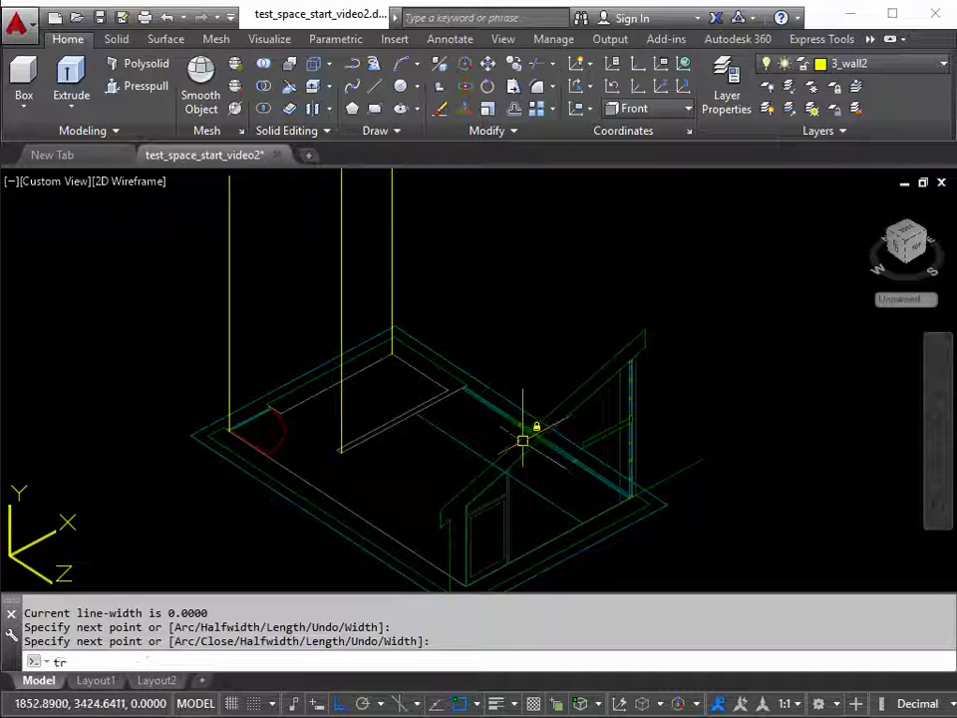
Step: Trim the upper part of the tall left height line back to the wall edge
key(Return)
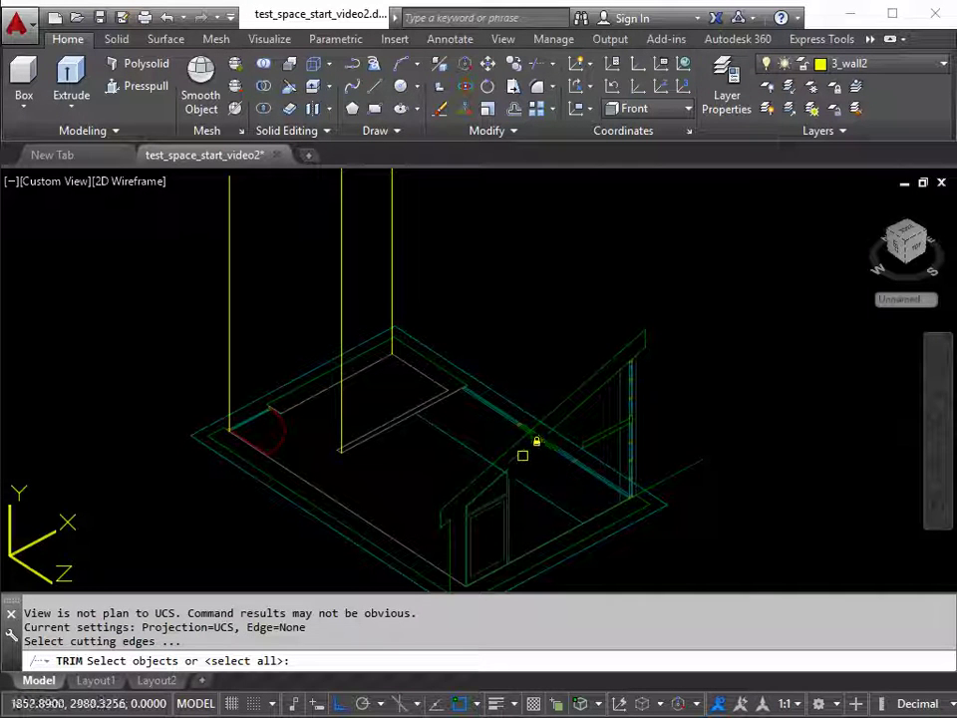
click(522, 455)
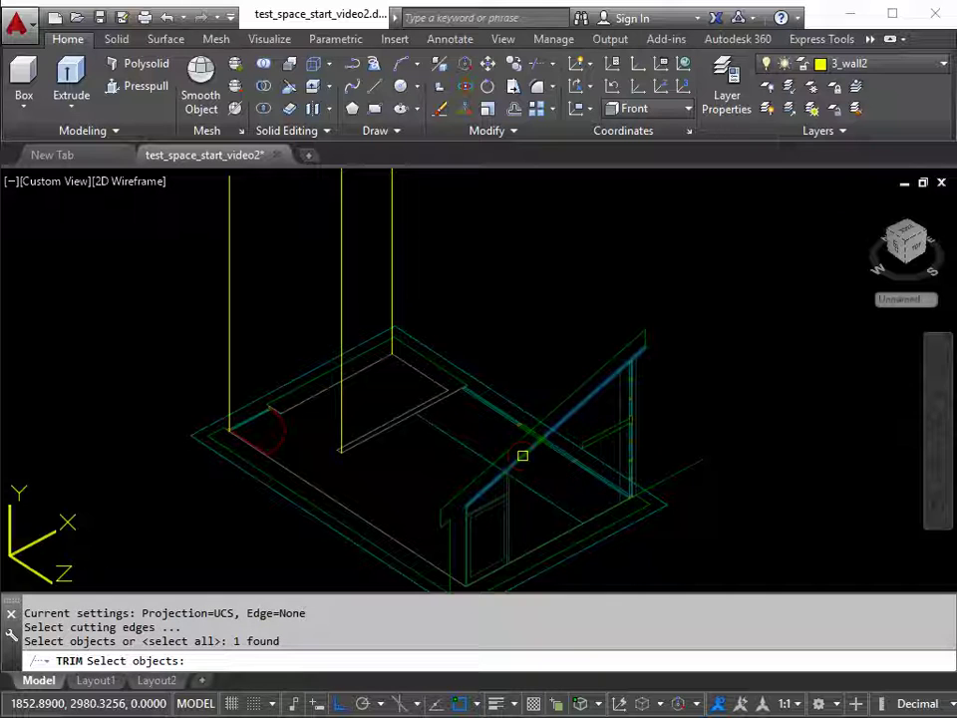
key(Return)
middle_drag(459, 289, 475, 335)
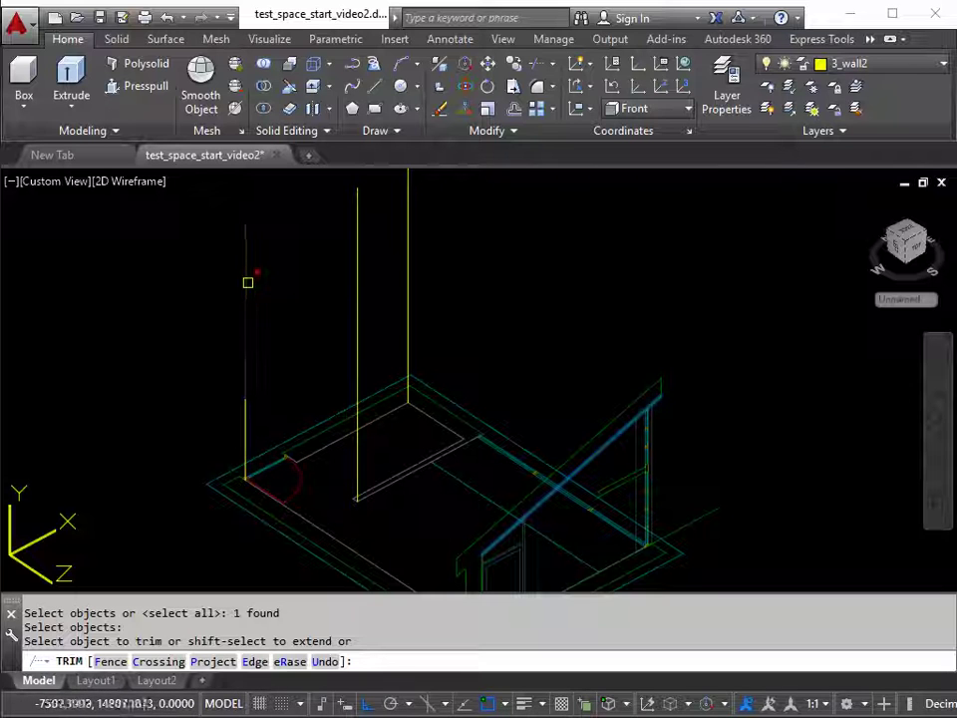
click(247, 284)
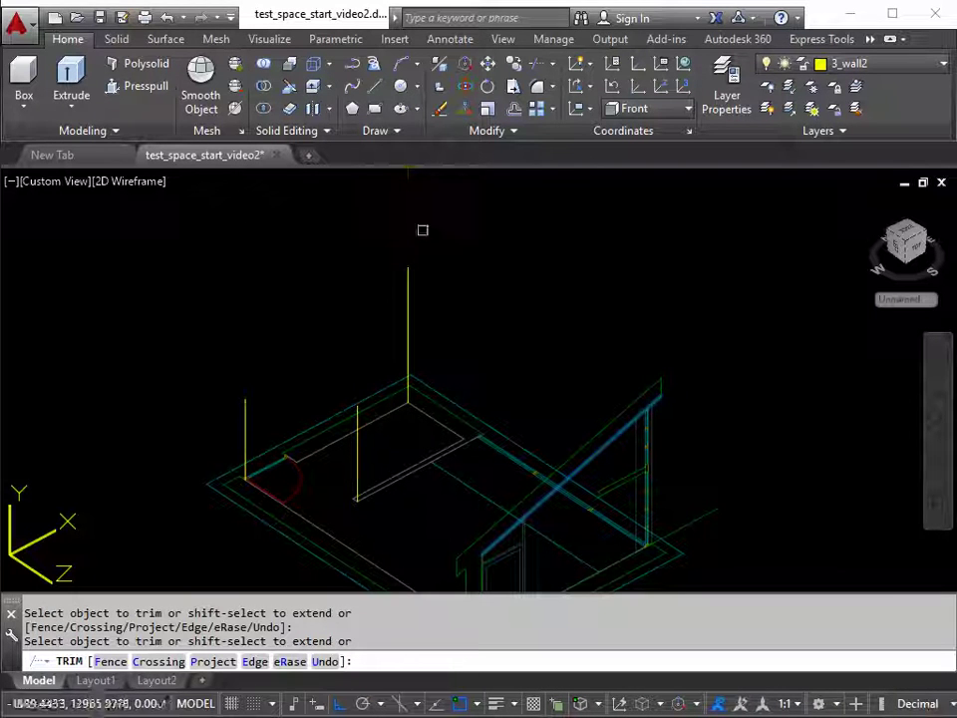
key(Return)
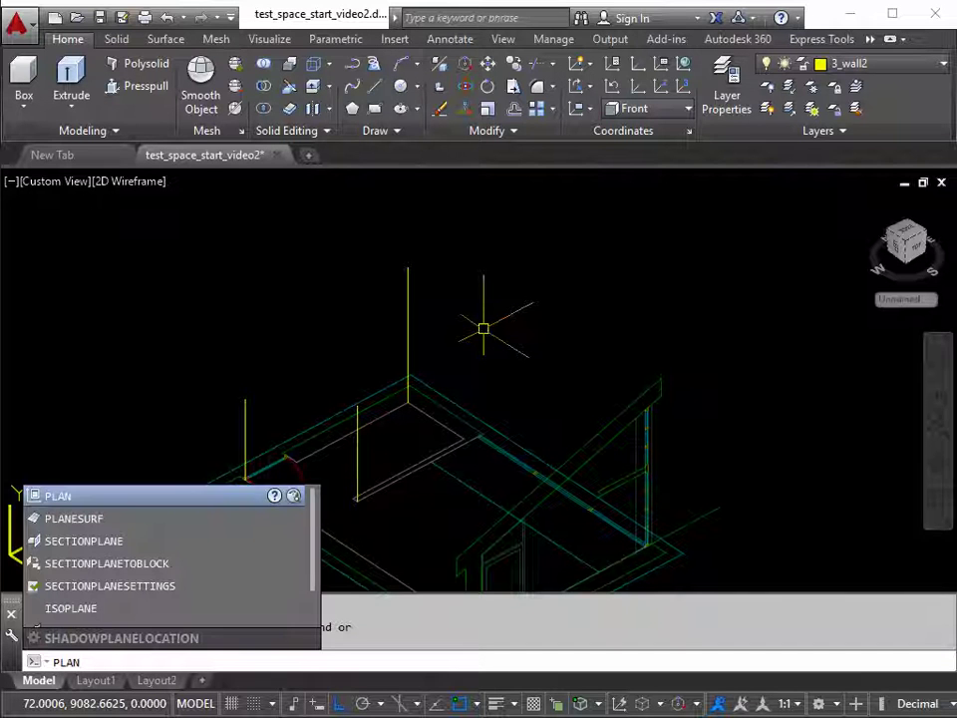
key(Return)
key(Return)
scroll(284, 395, up, 4)
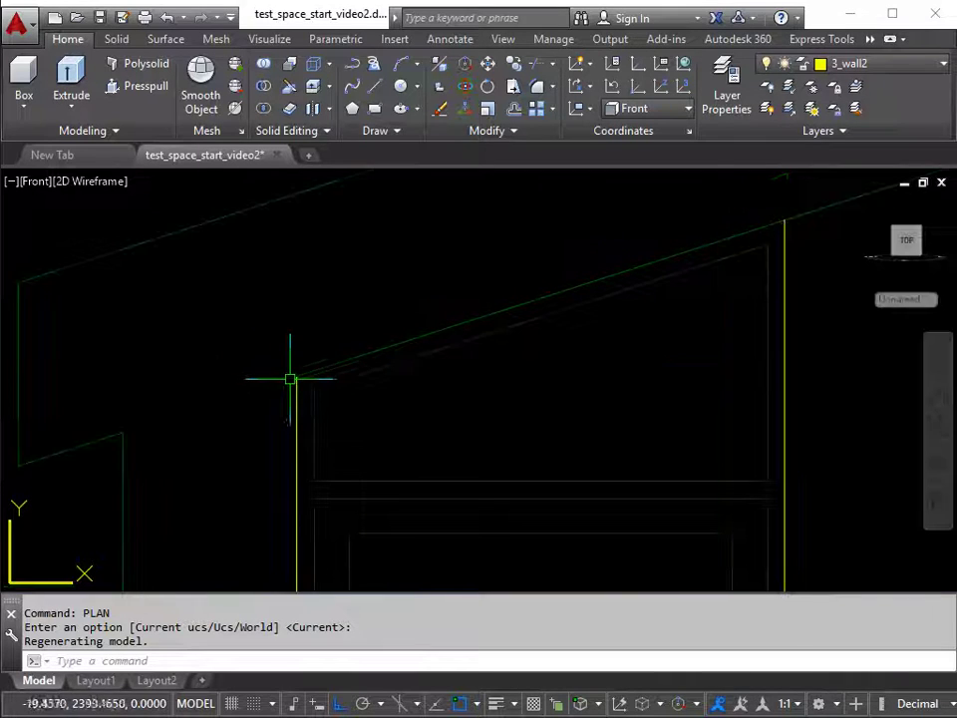
click(296, 380)
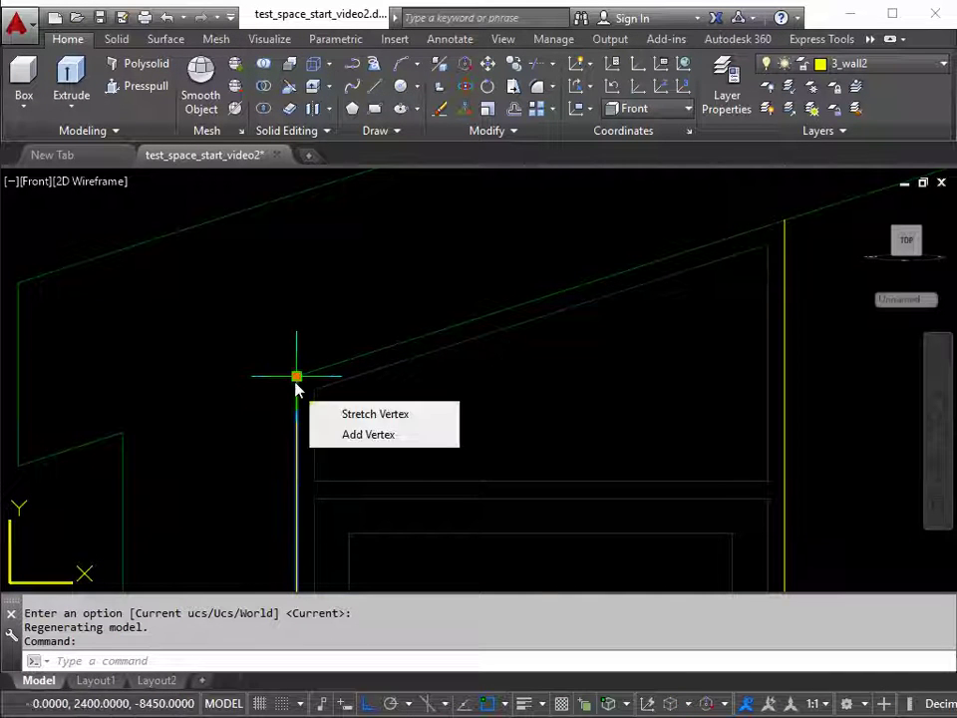
key(Escape)
click(478, 307)
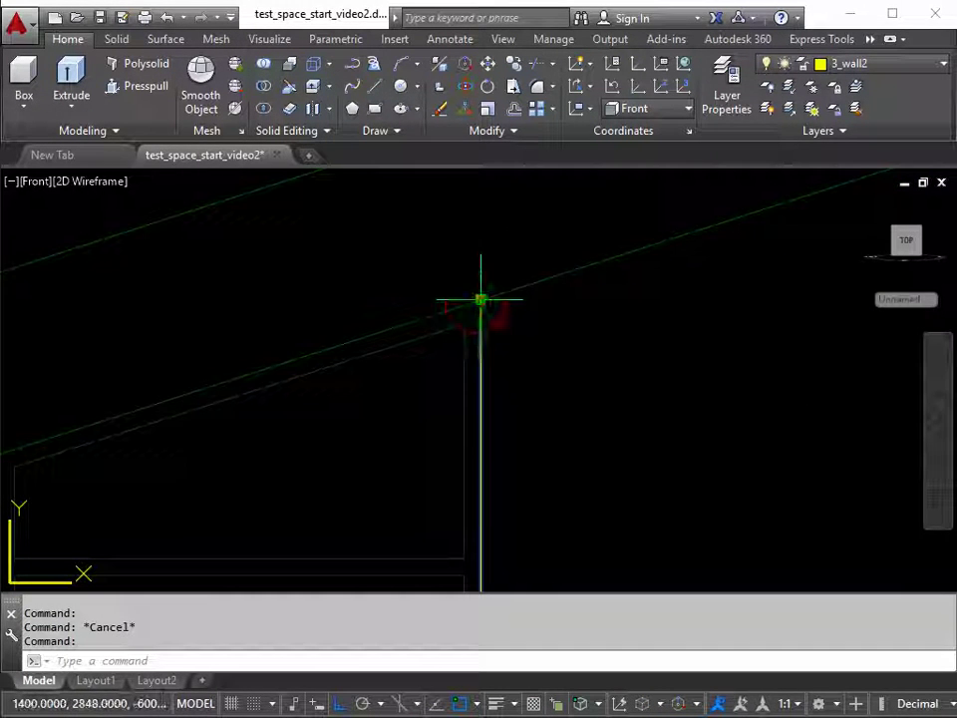
key(Escape)
middle_drag(706, 315, 383, 383)
scroll(673, 331, up, 3)
scroll(683, 294, down, 5)
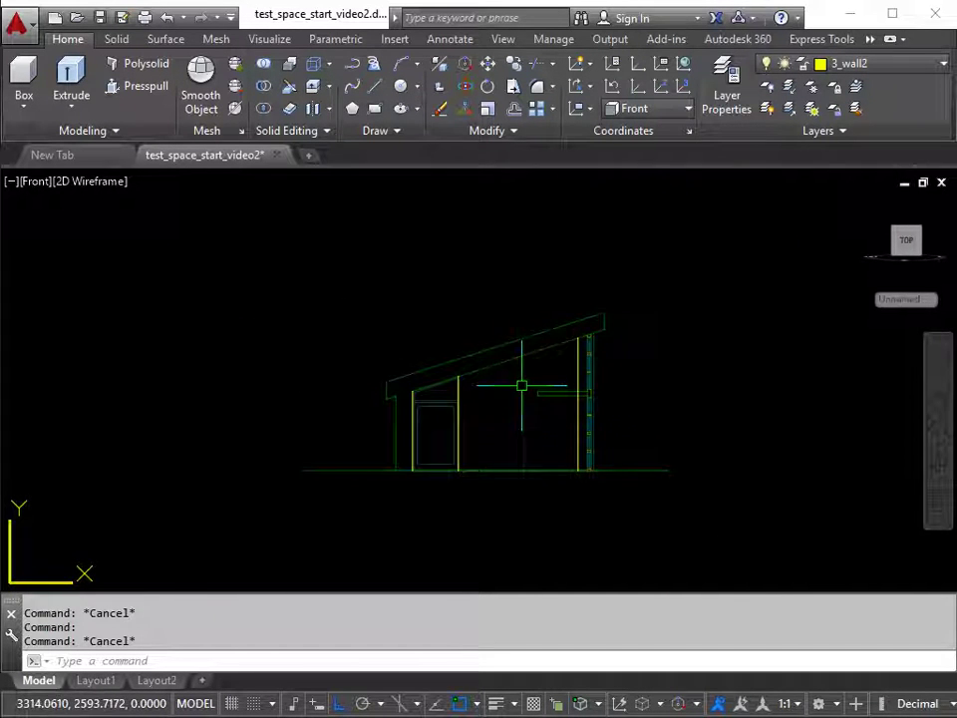
shift+middle_drag(427, 394, 490, 448)
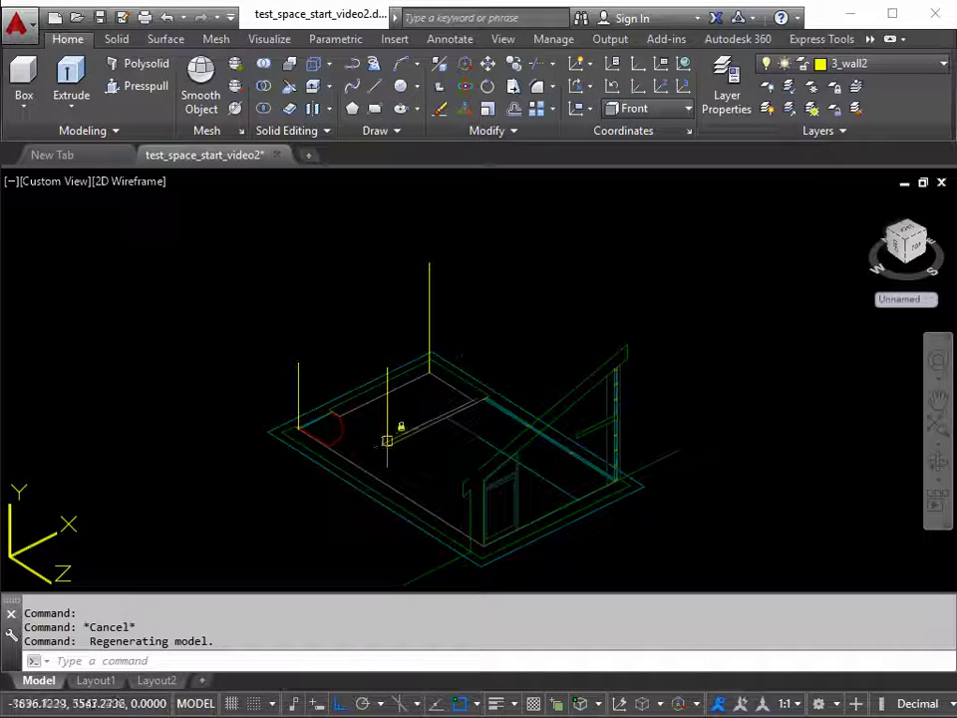
Step: With Ortho off, copy the back-corner height line from its bottom end to the outline's far corner
scroll(296, 419, up, 4)
middle_drag(327, 417, 222, 491)
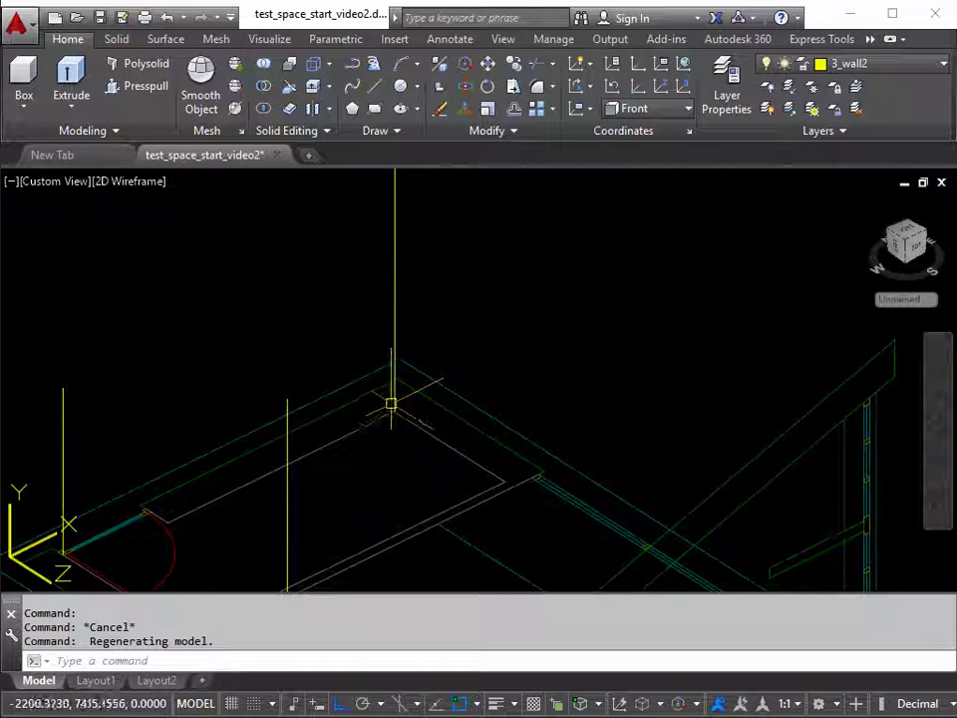
key(Return)
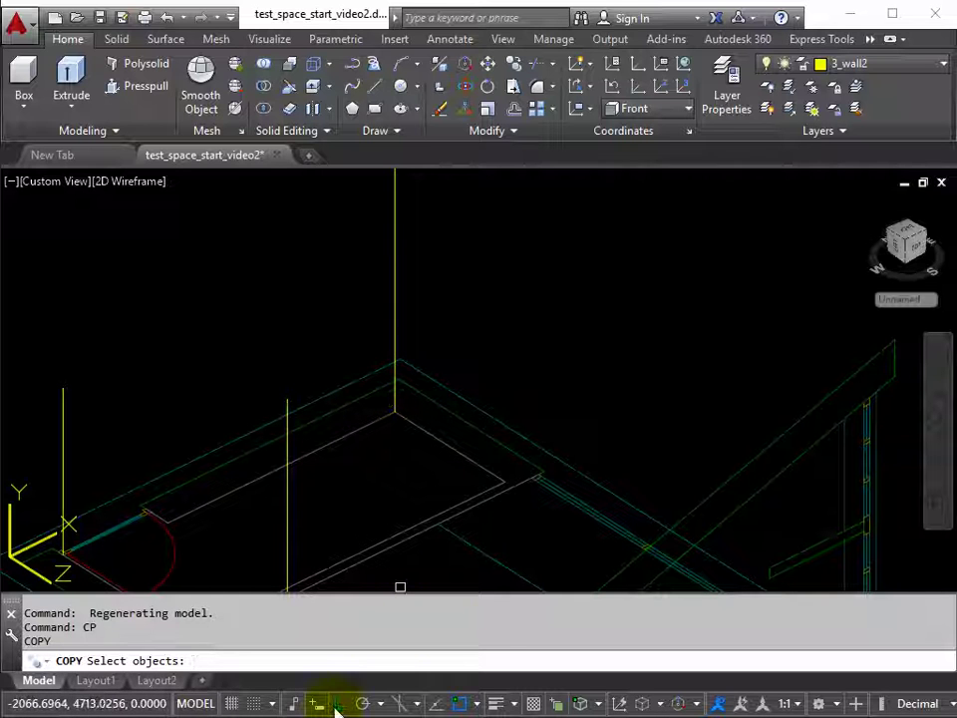
click(339, 703)
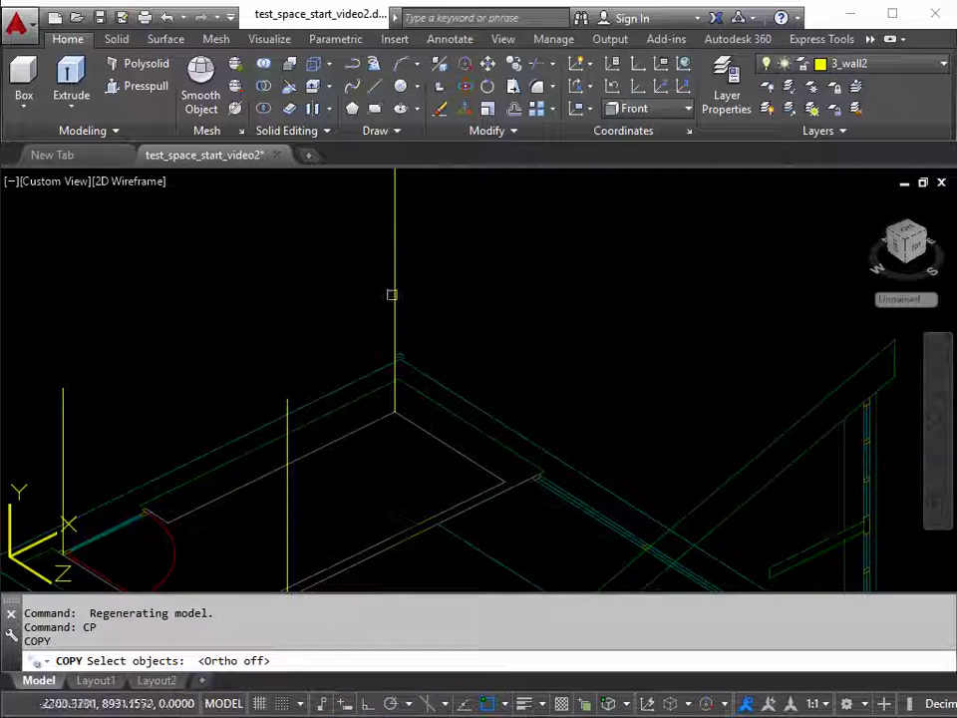
click(394, 292)
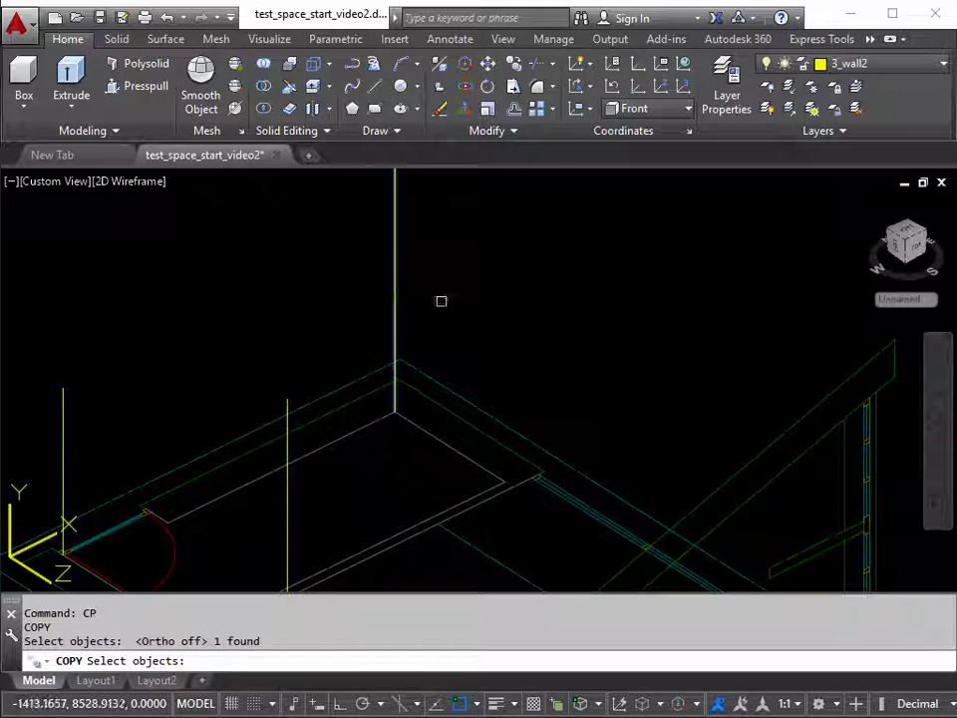
key(Return)
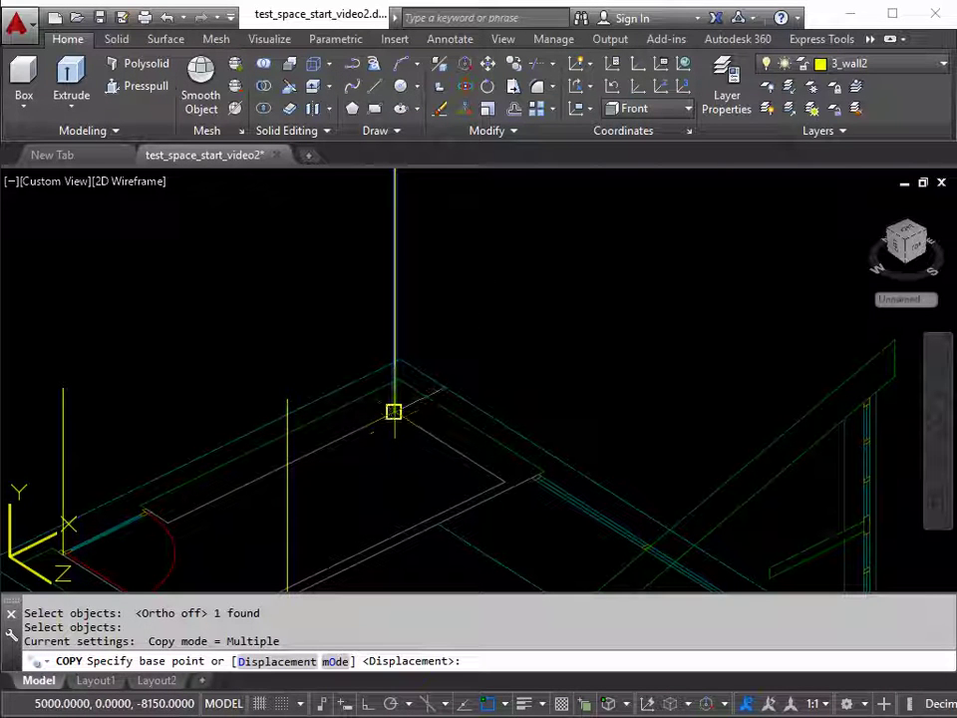
click(394, 411)
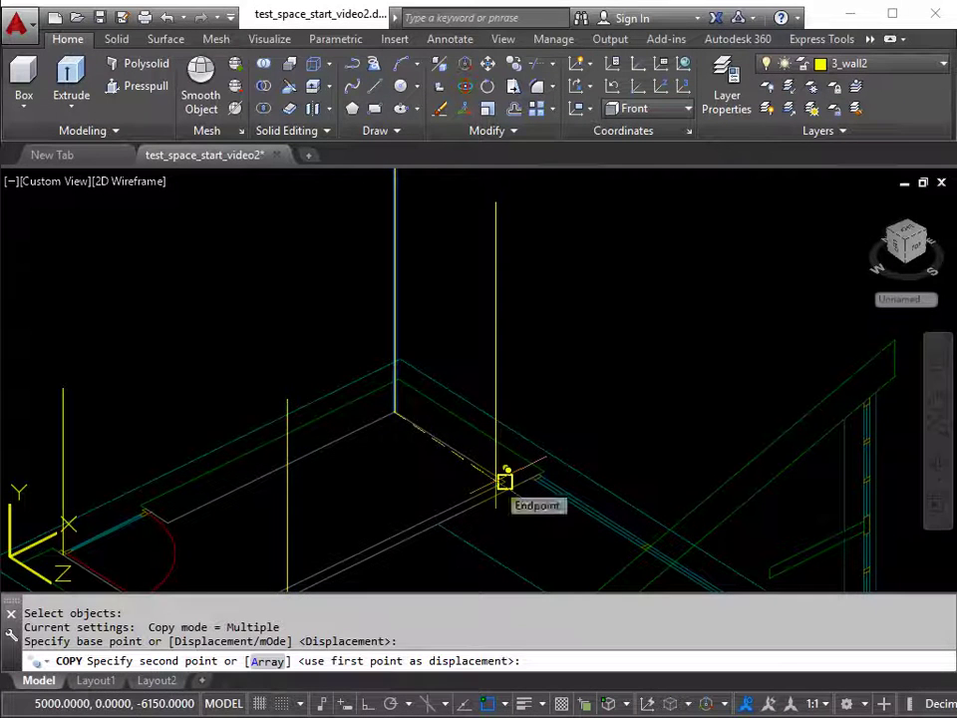
click(505, 482)
key(Return)
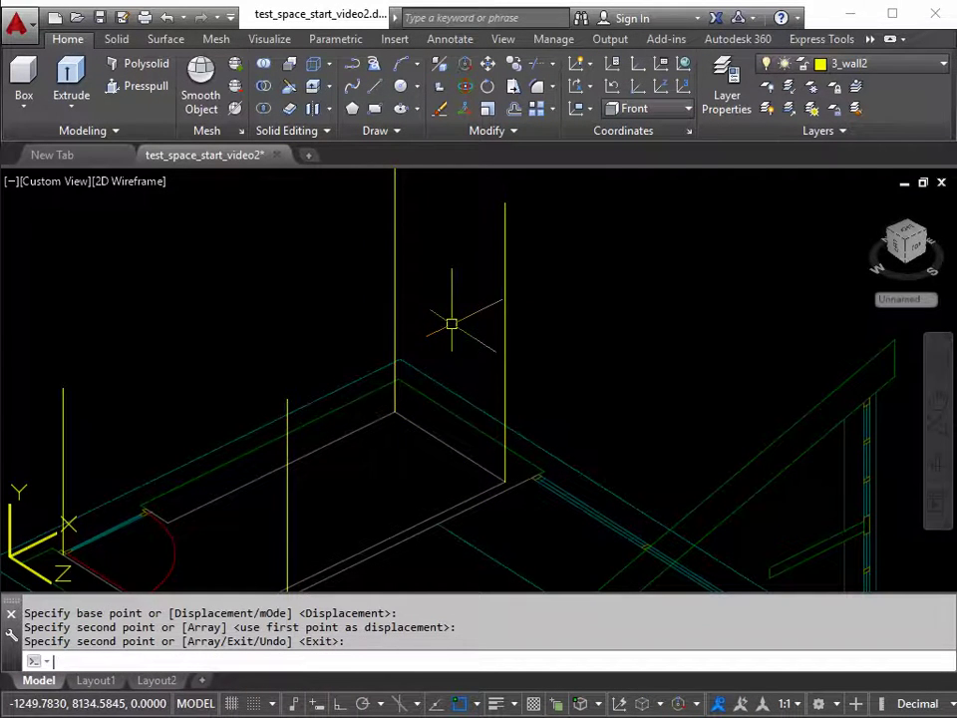
scroll(428, 389, down, 3)
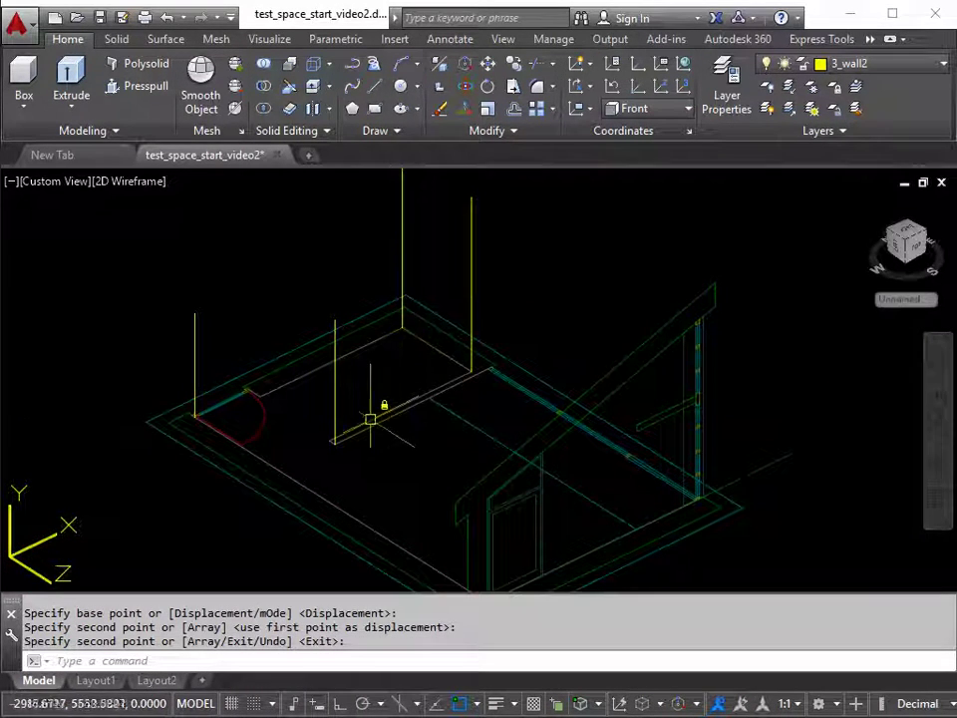
Step: Copy the middle height line from its bottom endpoint to a wall corner
scroll(329, 412, up, 2)
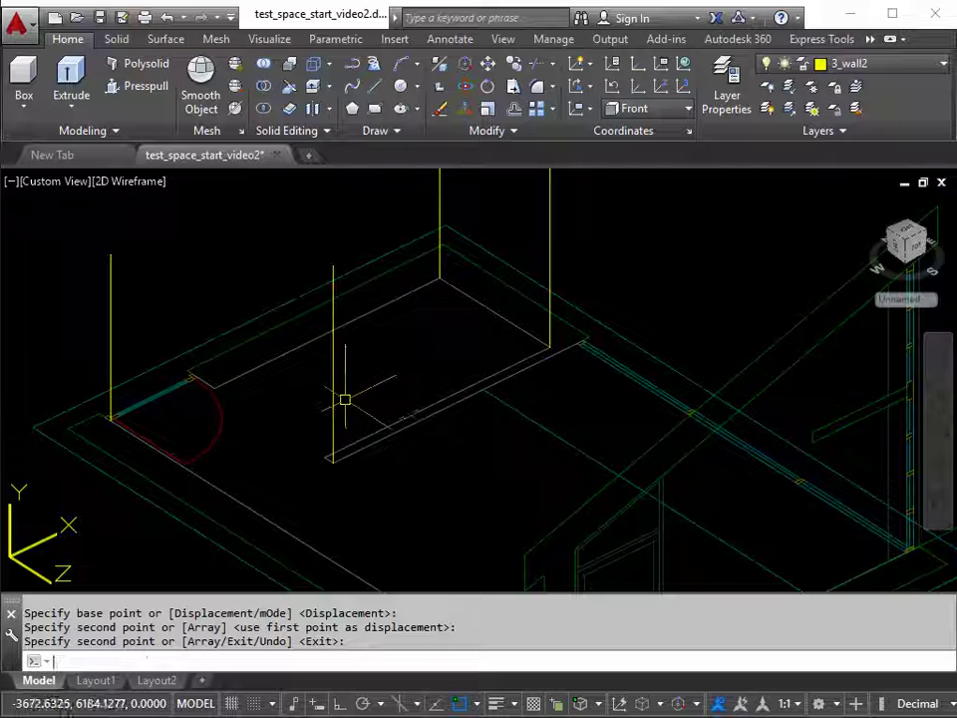
key(Return)
key(Return)
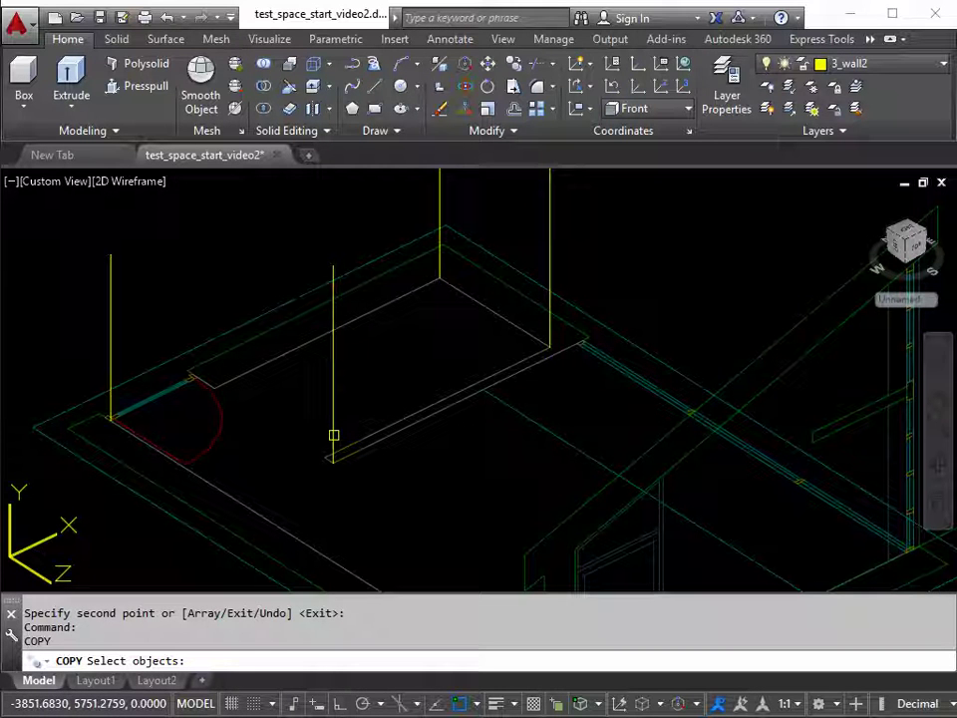
click(334, 435)
key(Return)
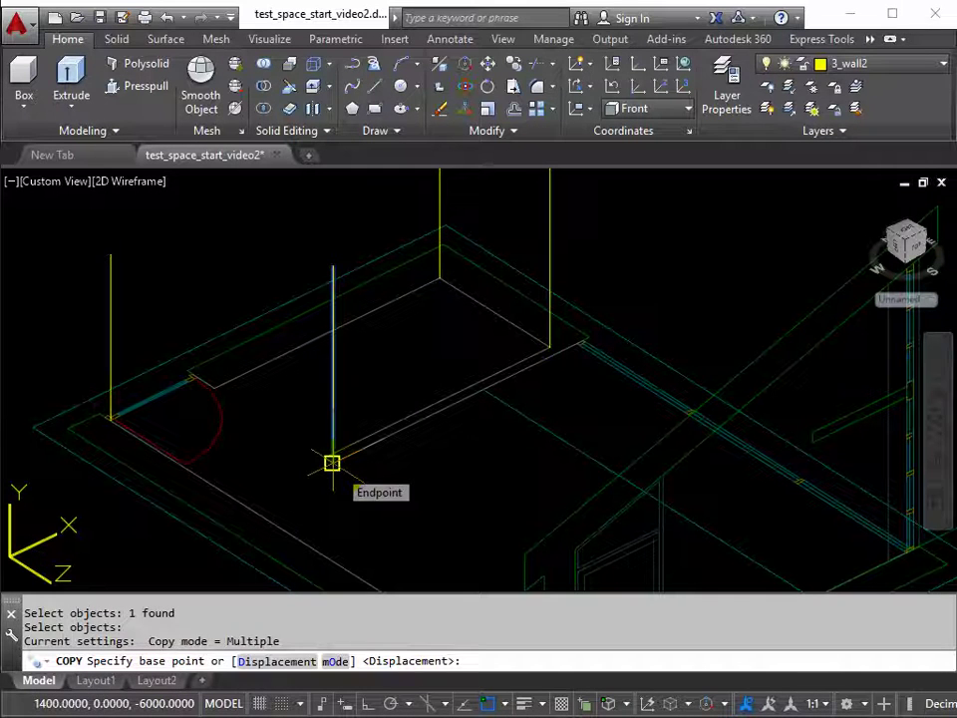
click(328, 460)
click(325, 458)
Step: Place four more copies of the height line at further wall corners
scroll(299, 295, up, 3)
click(299, 295)
scroll(461, 507, down, 3)
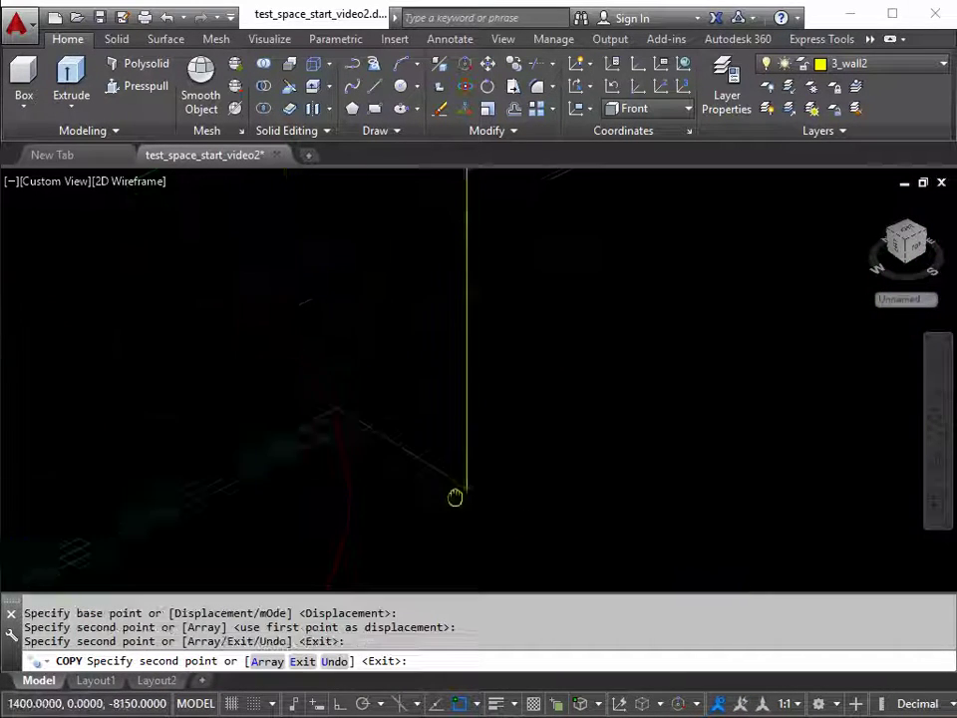
click(374, 428)
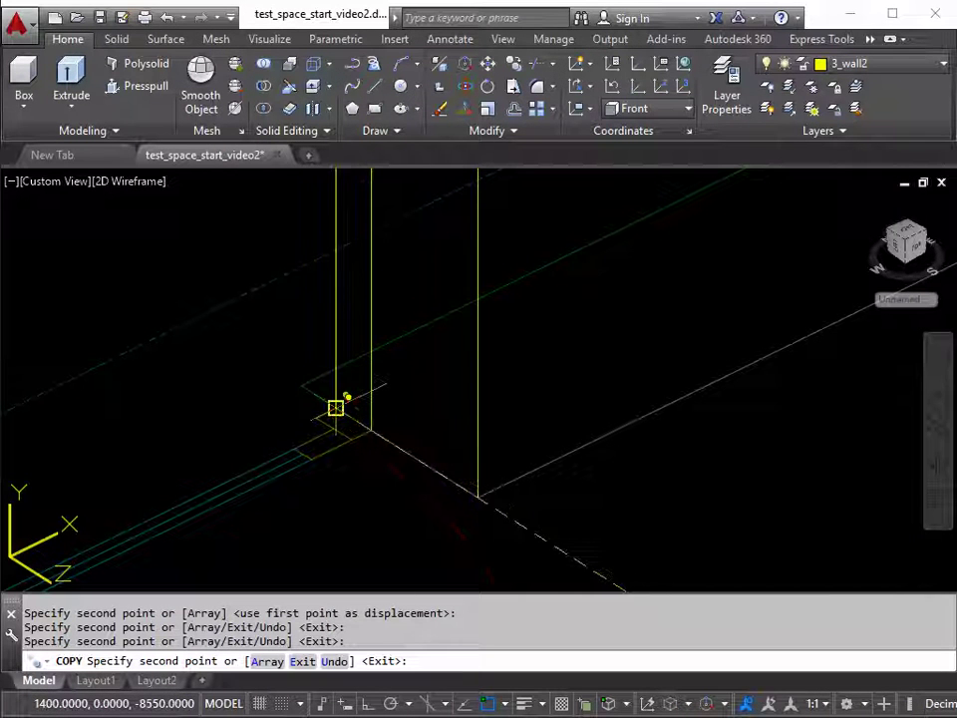
click(335, 405)
click(301, 385)
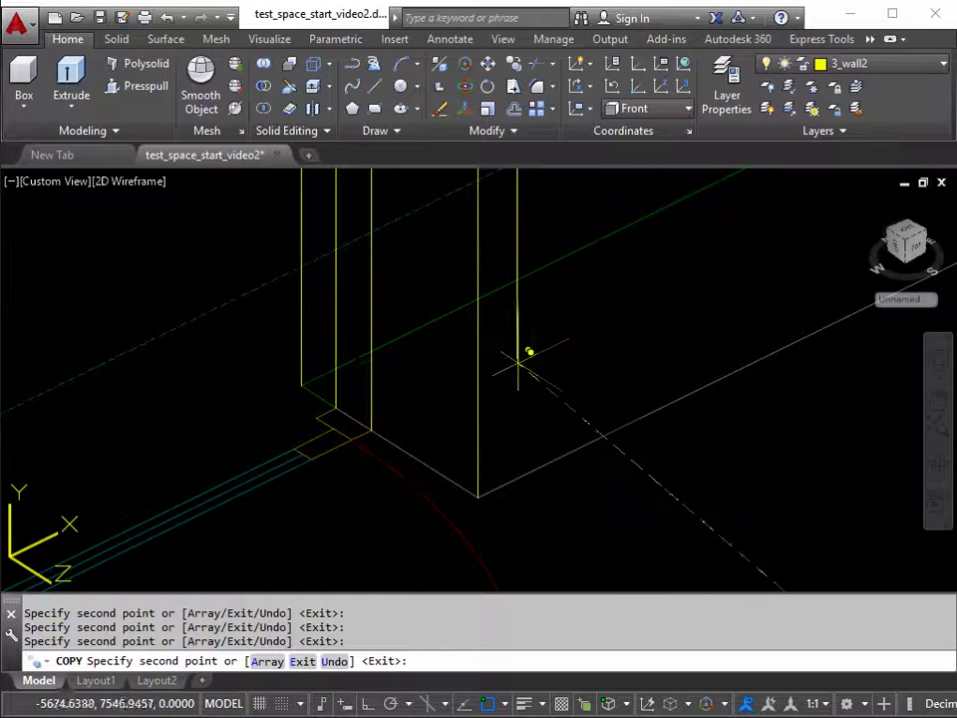
key(Return)
scroll(532, 379, down, 2)
Step: Copy the height line beside the door from its bottom end to the adjacent corner
scroll(444, 432, up, 1)
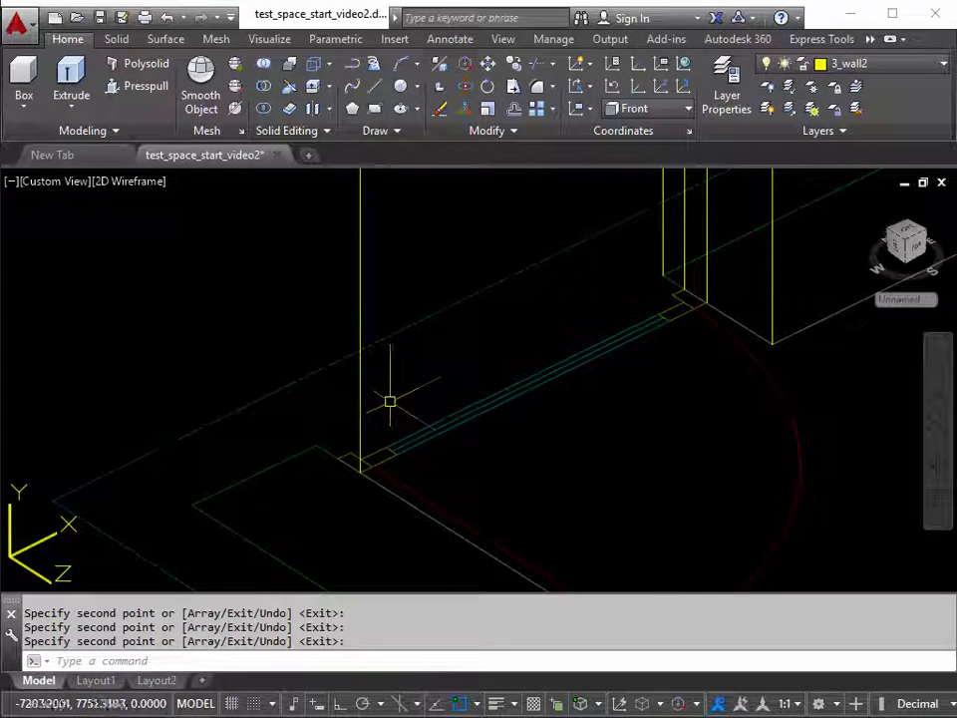
key(Return)
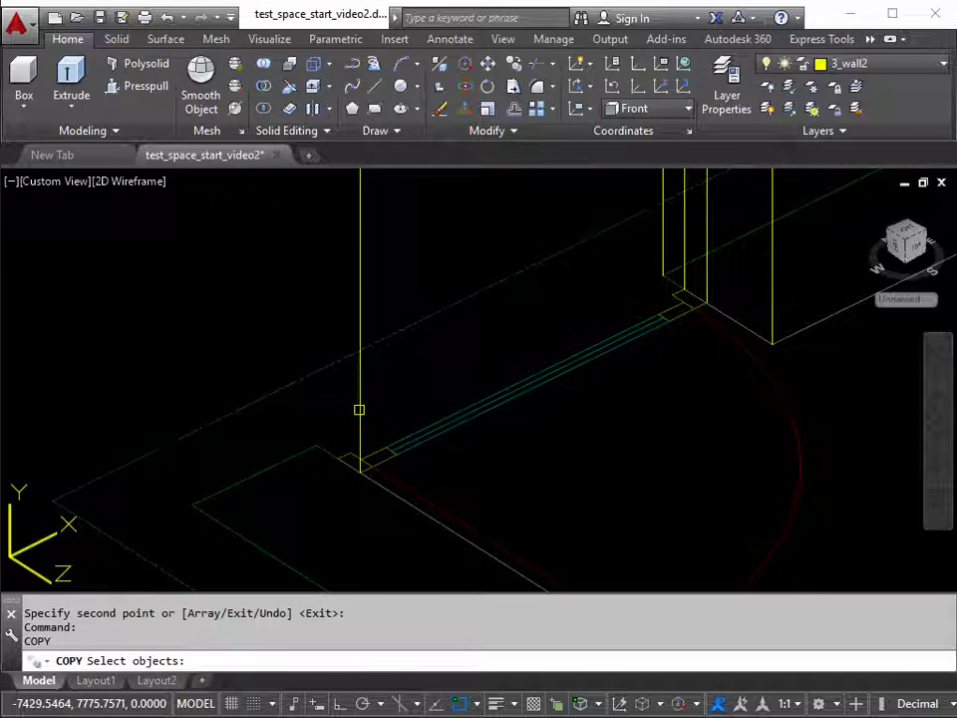
click(359, 408)
key(Return)
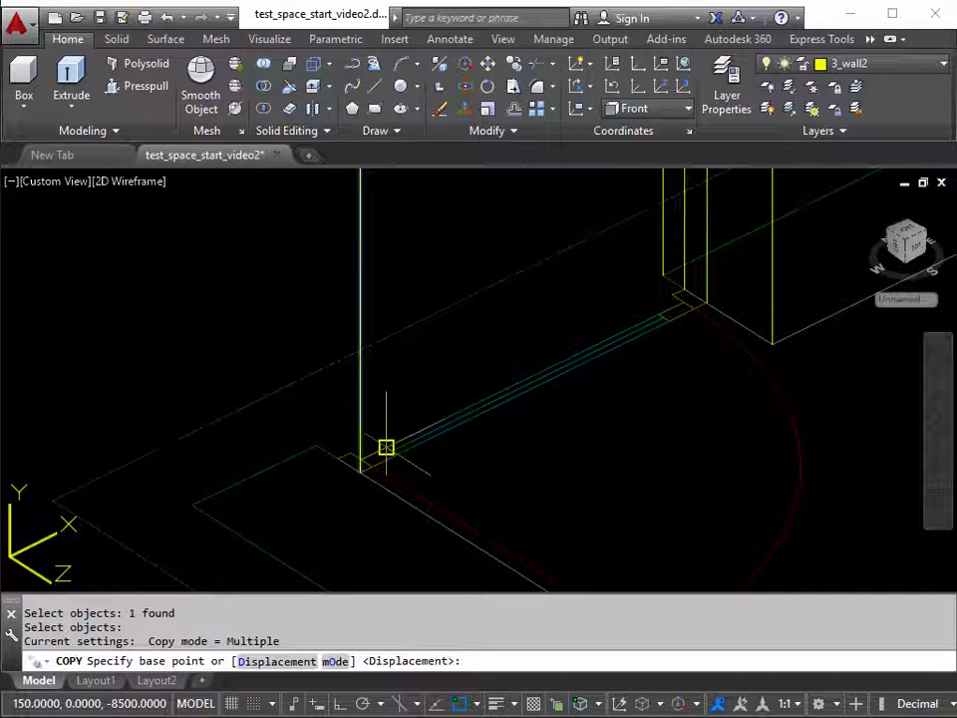
click(359, 471)
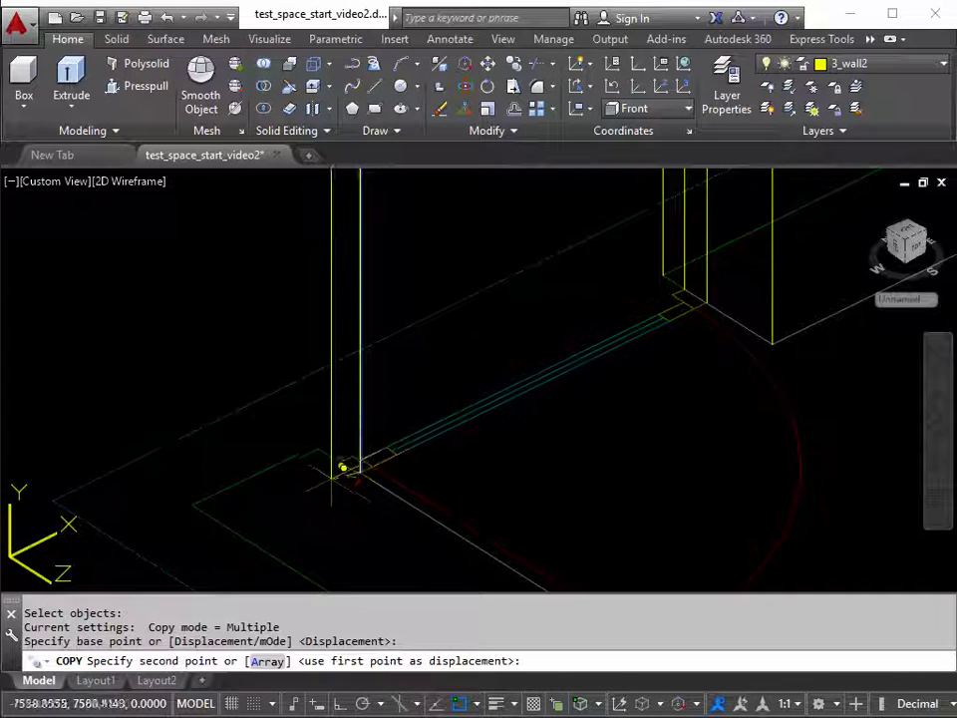
click(337, 458)
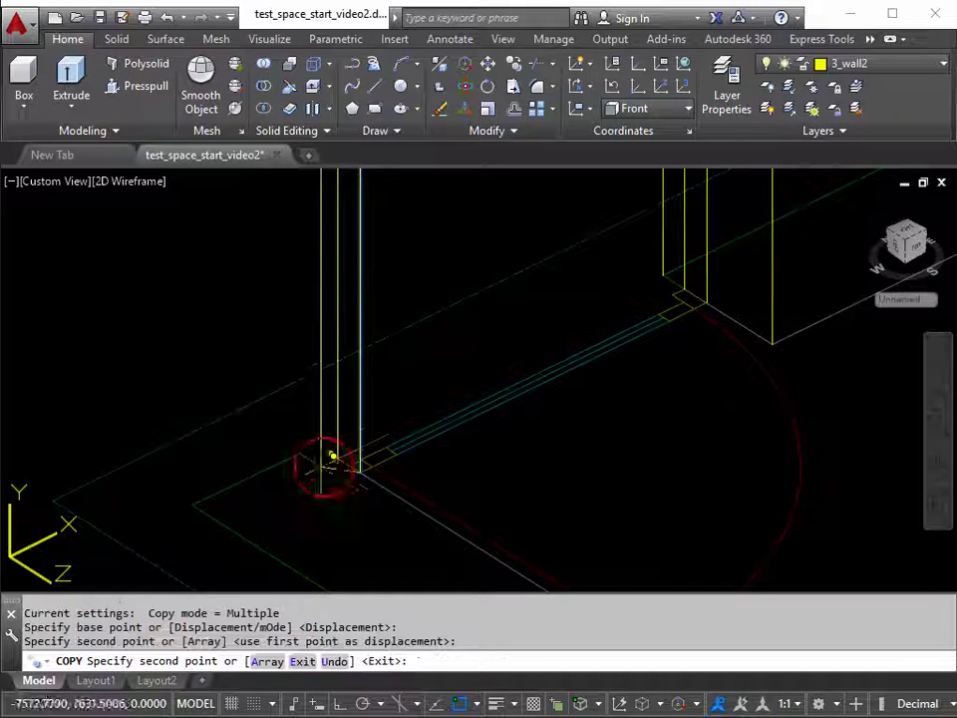
Step: Place one more copy at a further wall corner and bring the whole room into view
middle_drag(316, 445, 488, 503)
scroll(488, 503, up, 3)
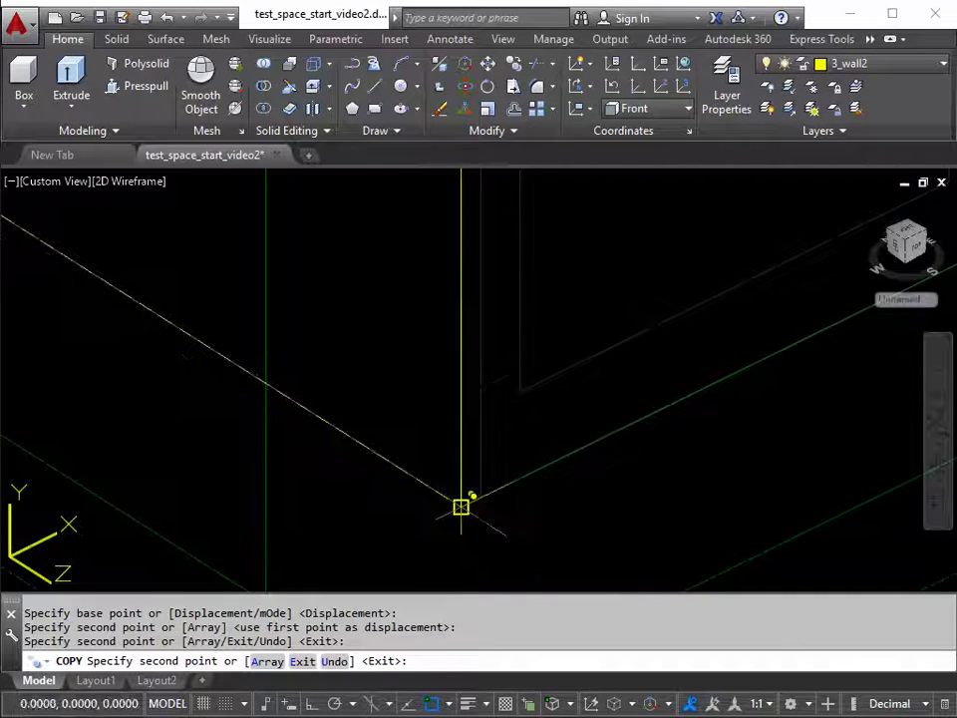
click(462, 506)
key(Return)
scroll(376, 362, down, 3)
middle_drag(376, 363, 435, 404)
scroll(428, 385, down, 5)
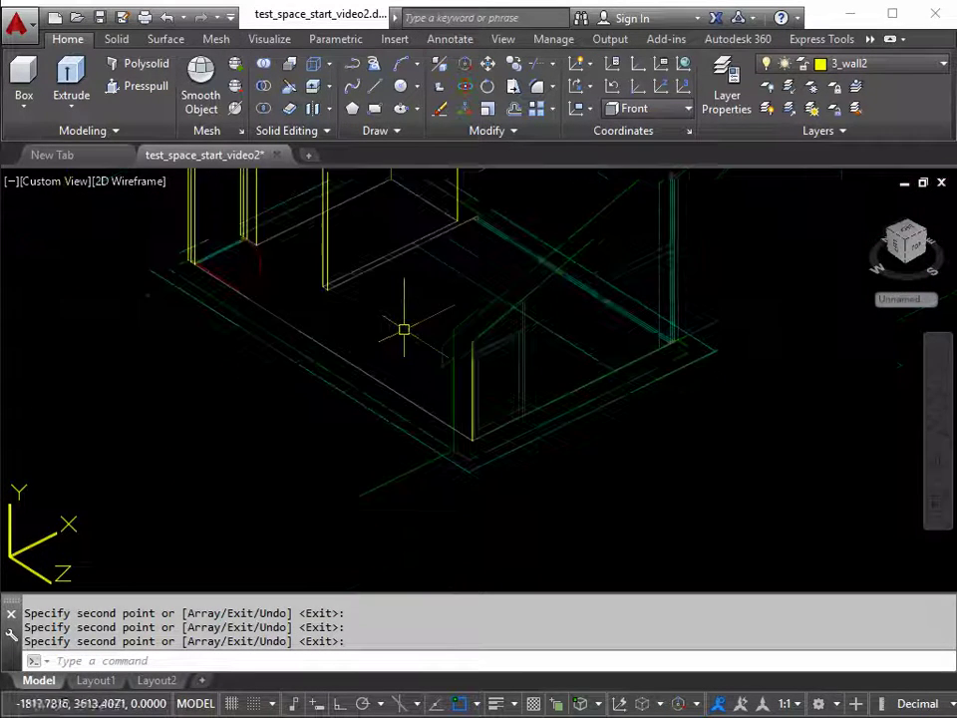
middle_drag(403, 327, 370, 447)
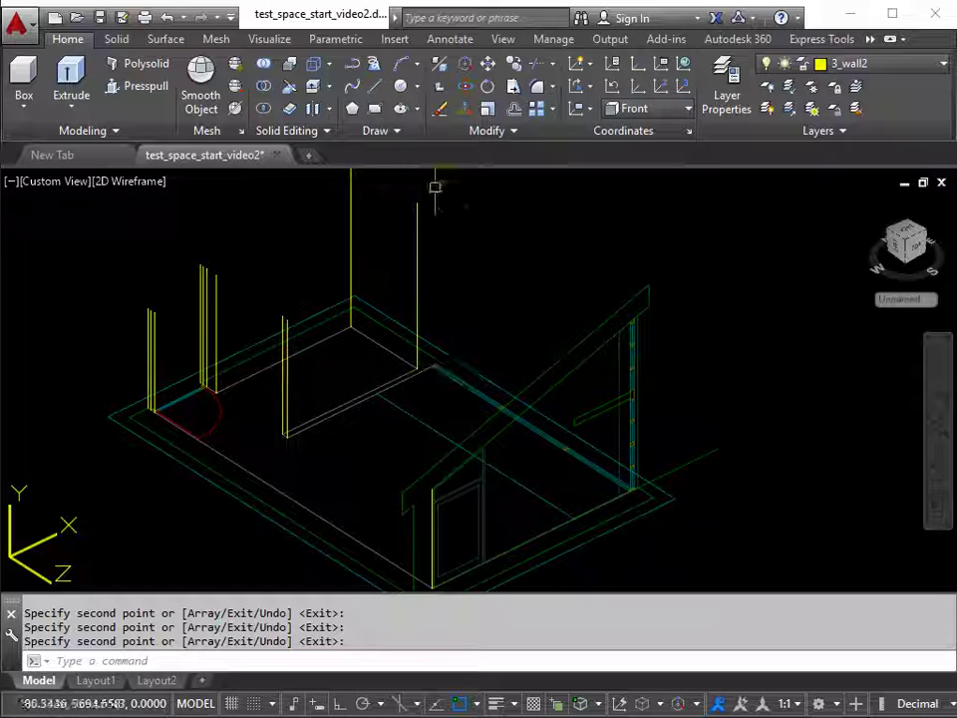
Step: Draw a short vertical polyline from the wall top down to its lower corner
scroll(637, 447, up, 5)
middle_drag(637, 446, 576, 294)
scroll(576, 294, down, 3)
scroll(508, 498, down, 1)
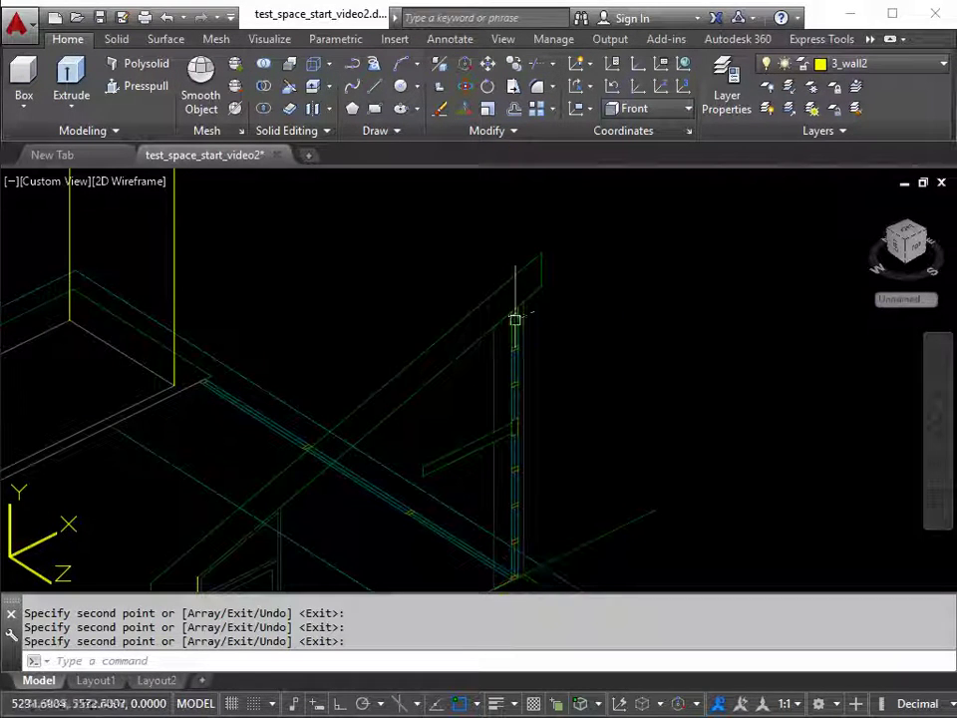
click(351, 63)
scroll(529, 281, up, 2)
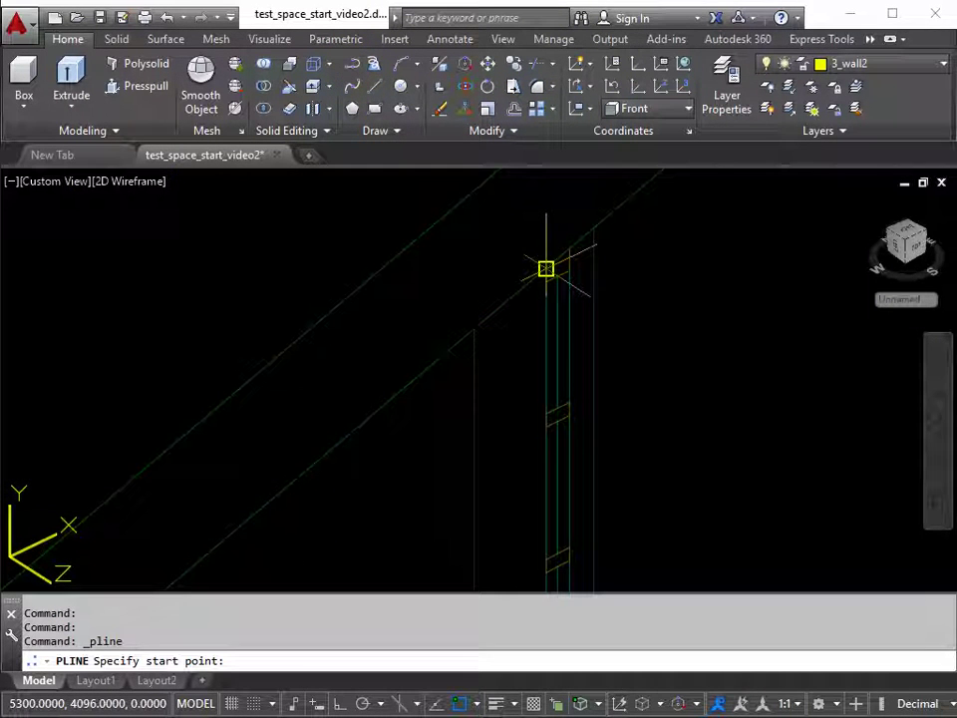
click(545, 268)
scroll(541, 461, down, 2)
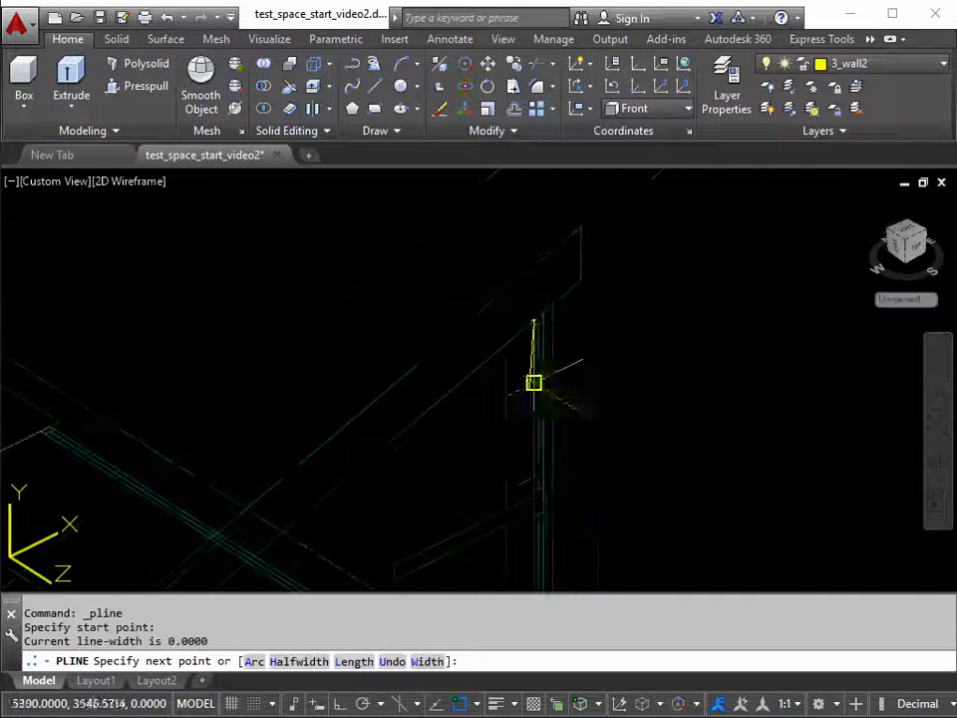
scroll(496, 525, up, 2)
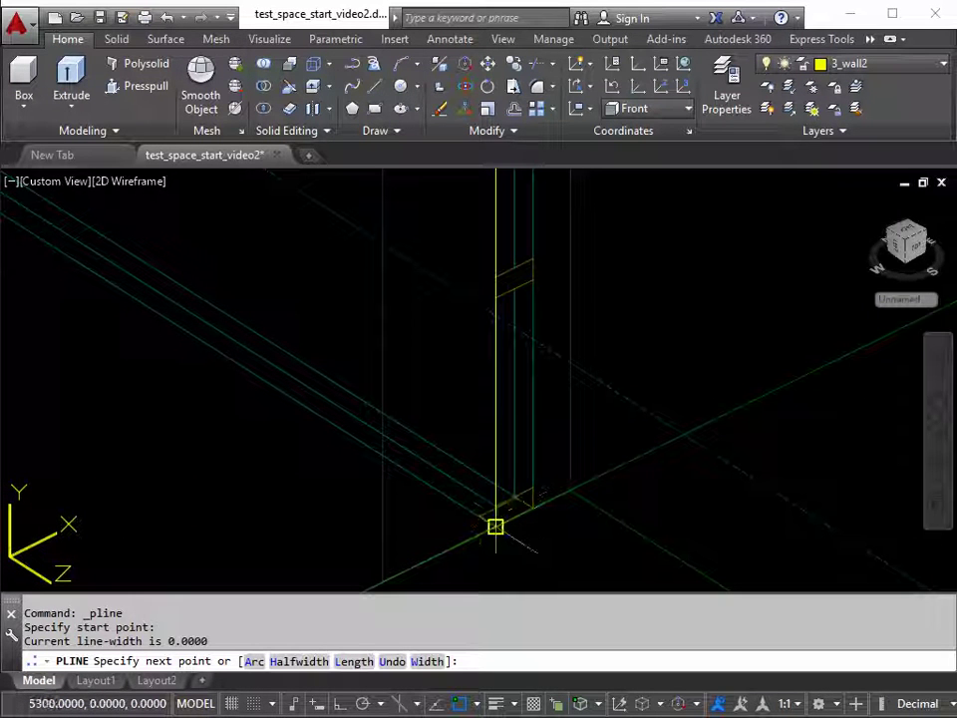
click(495, 525)
key(Return)
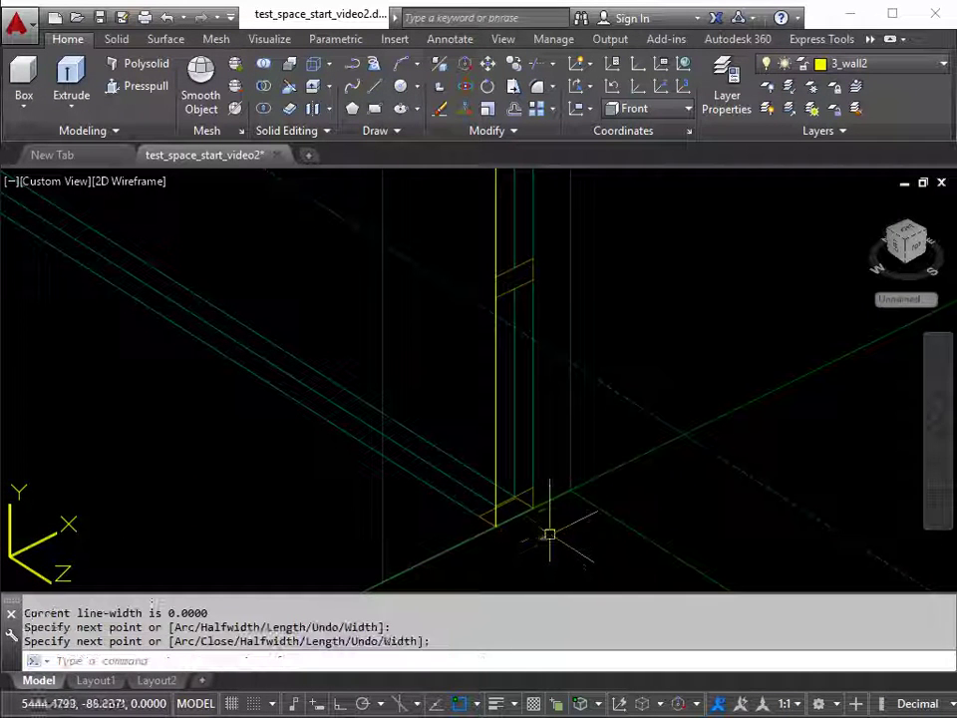
Step: Draw a second polyline from a wall corner up to the wall top
key(Return)
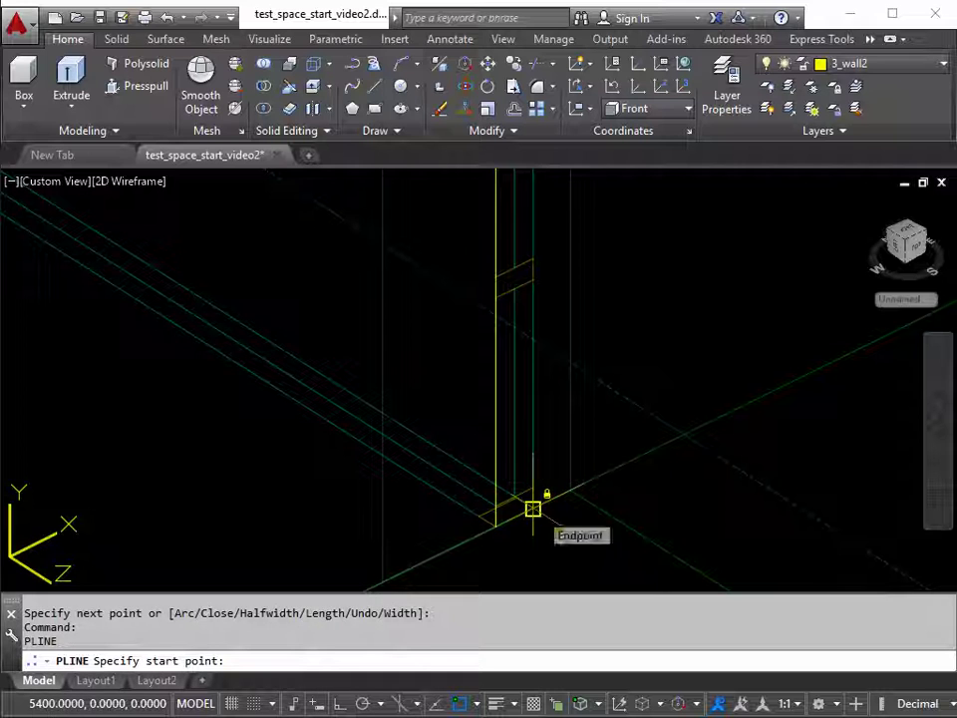
click(533, 509)
scroll(533, 498, down, 2)
scroll(523, 481, up, 3)
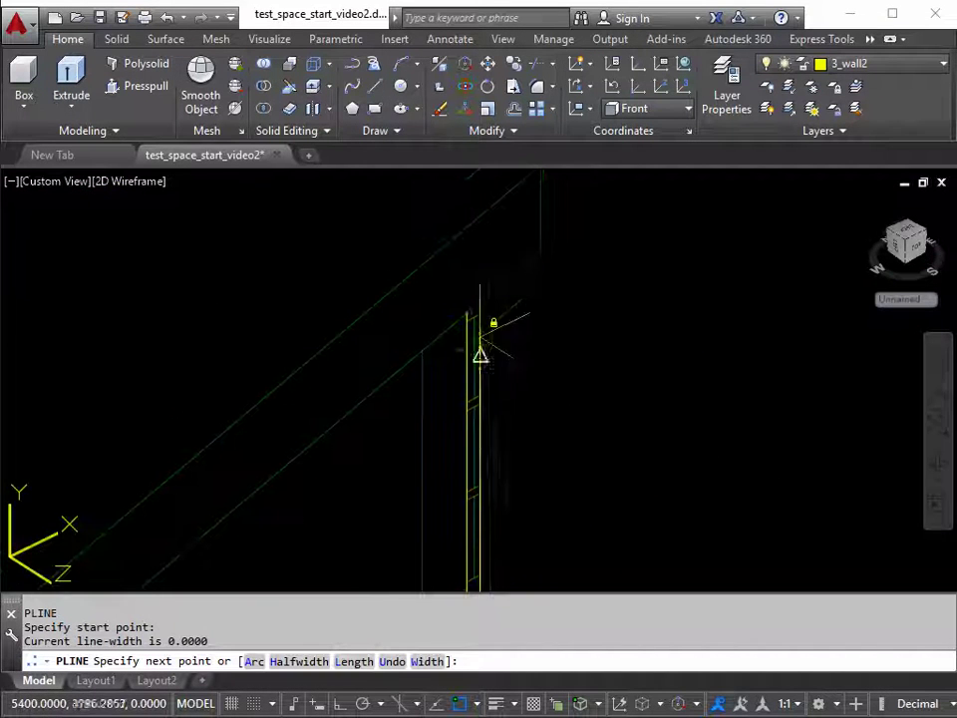
scroll(479, 304, up, 2)
click(457, 302)
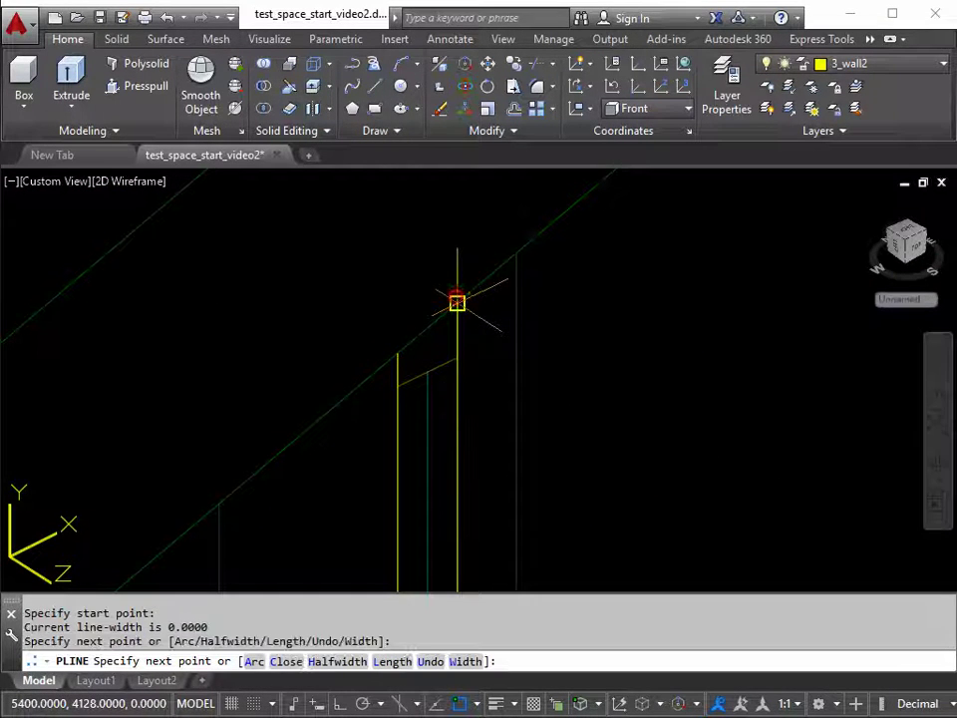
key(Return)
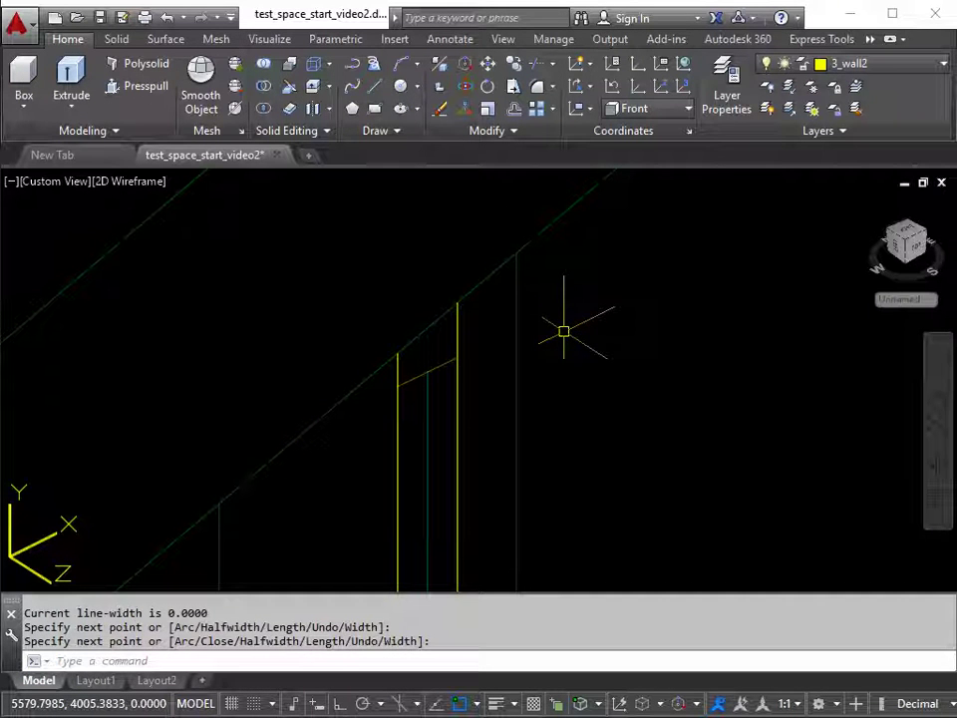
Step: Draw a third polyline from a wall endpoint down to the lower corner
key(Return)
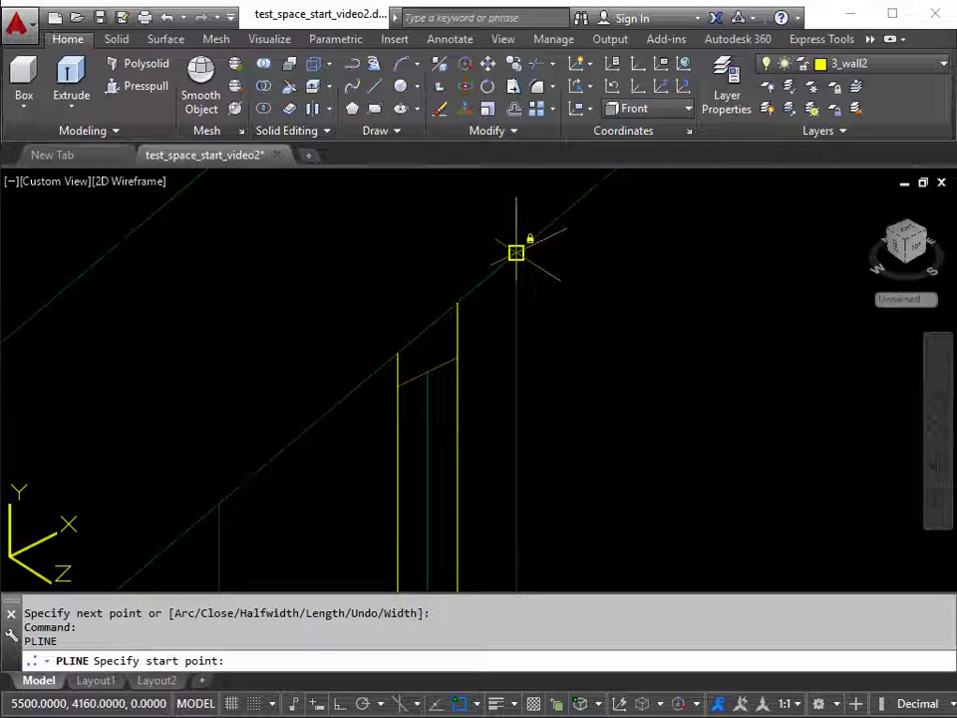
click(515, 252)
scroll(525, 441, up, 5)
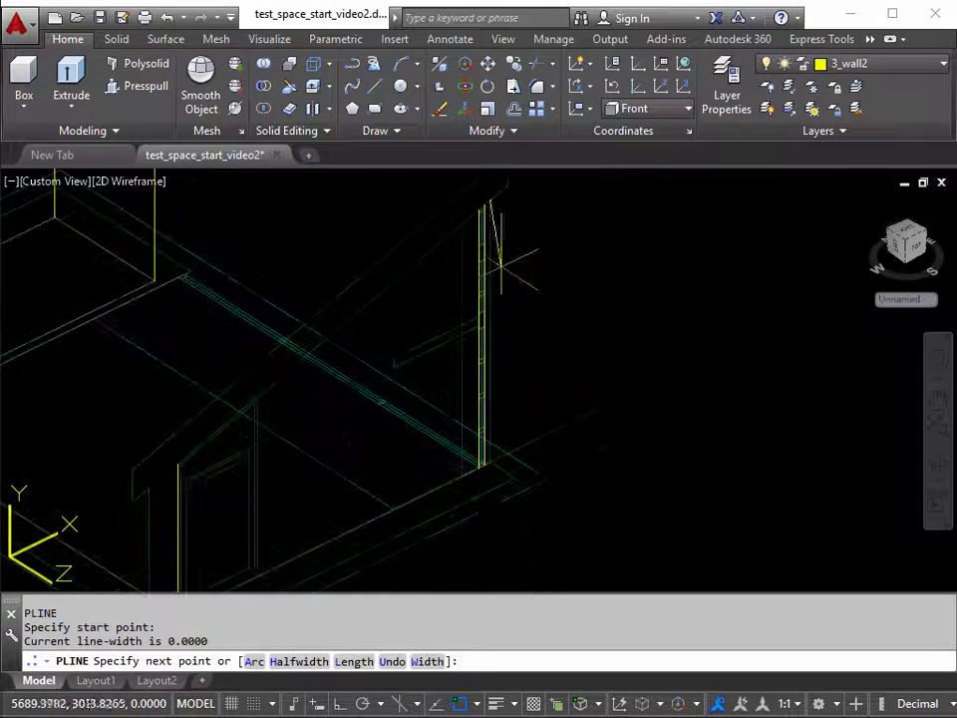
scroll(486, 499, up, 3)
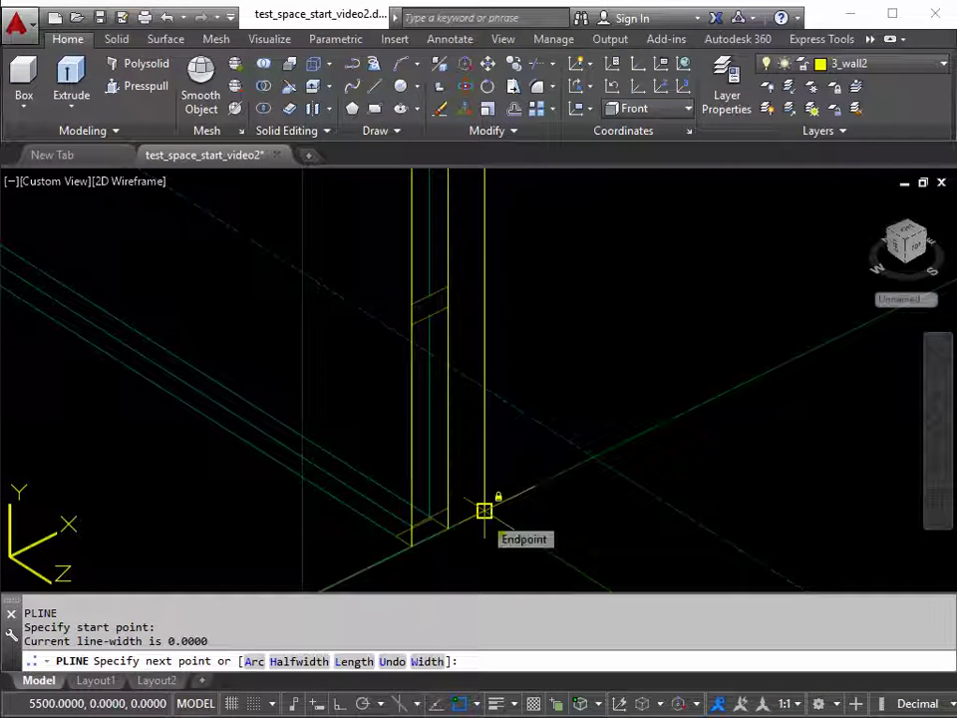
click(484, 511)
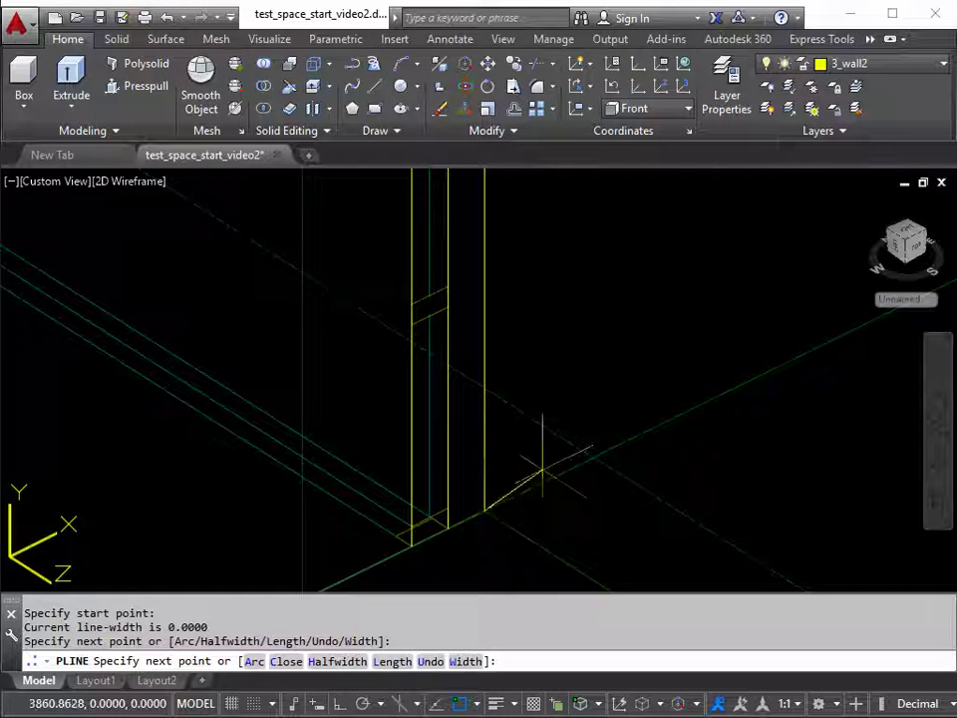
key(Return)
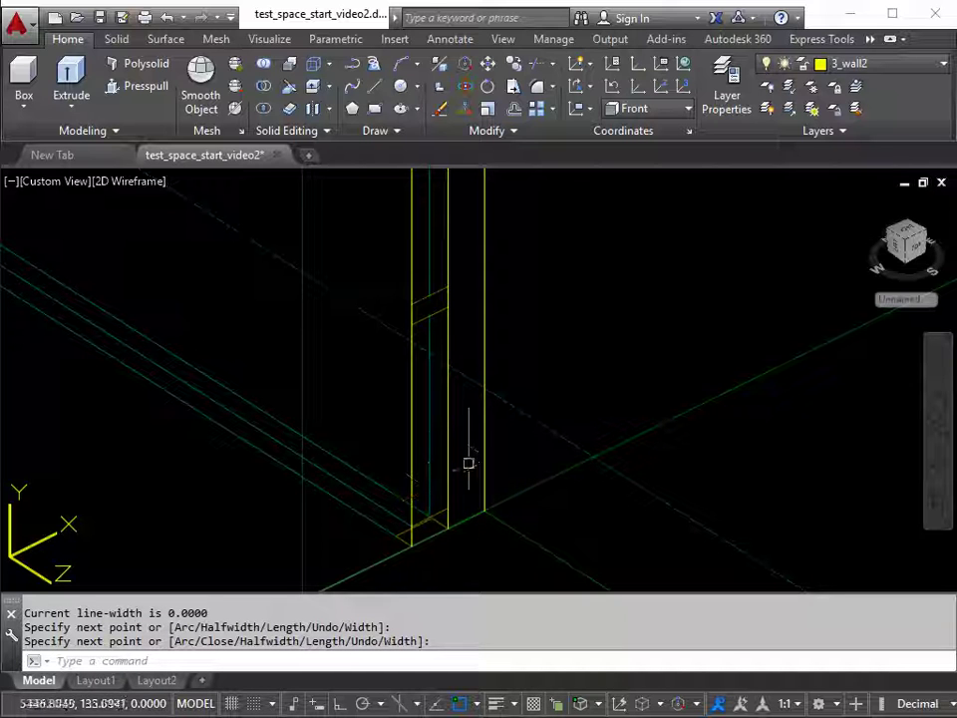
Step: Select the three vertical wall-height lines for copying with CP
text(cp)
key(Return)
click(411, 499)
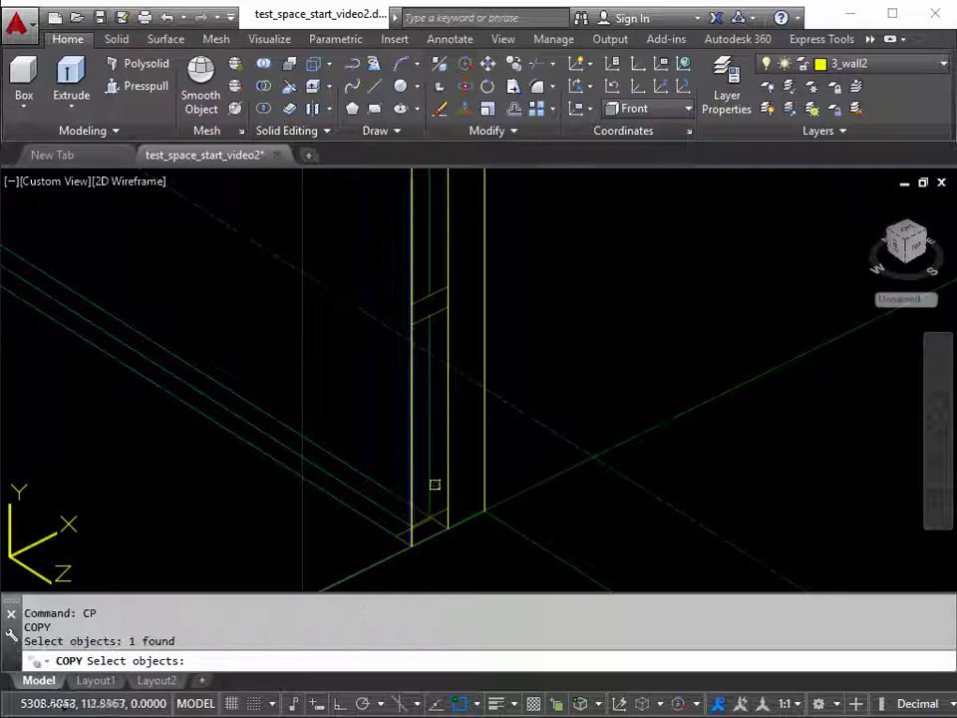
click(451, 469)
click(485, 457)
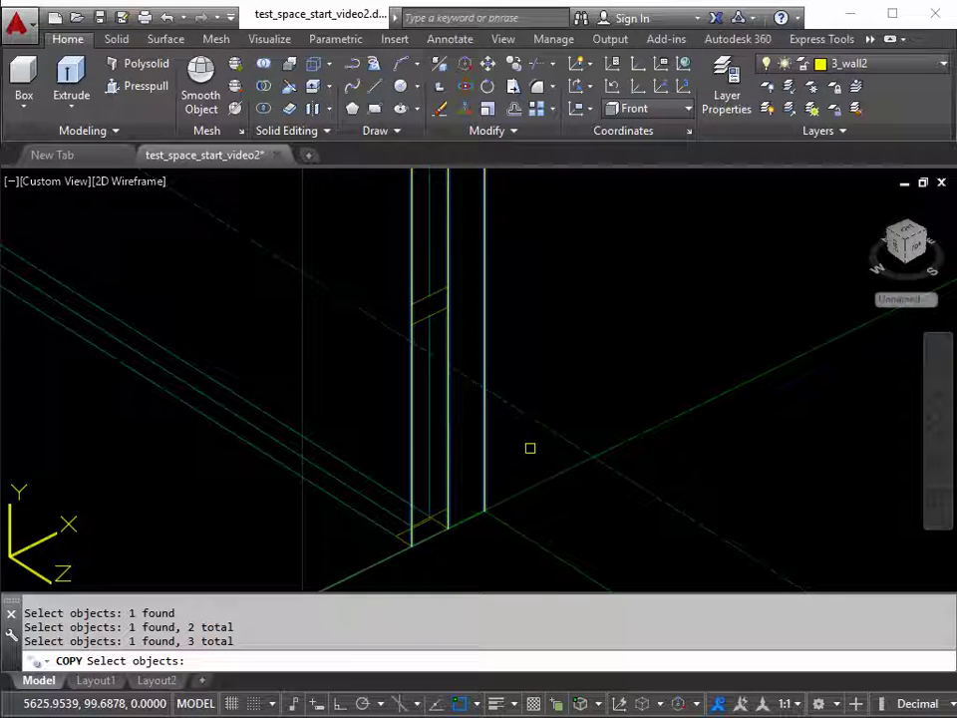
key(Return)
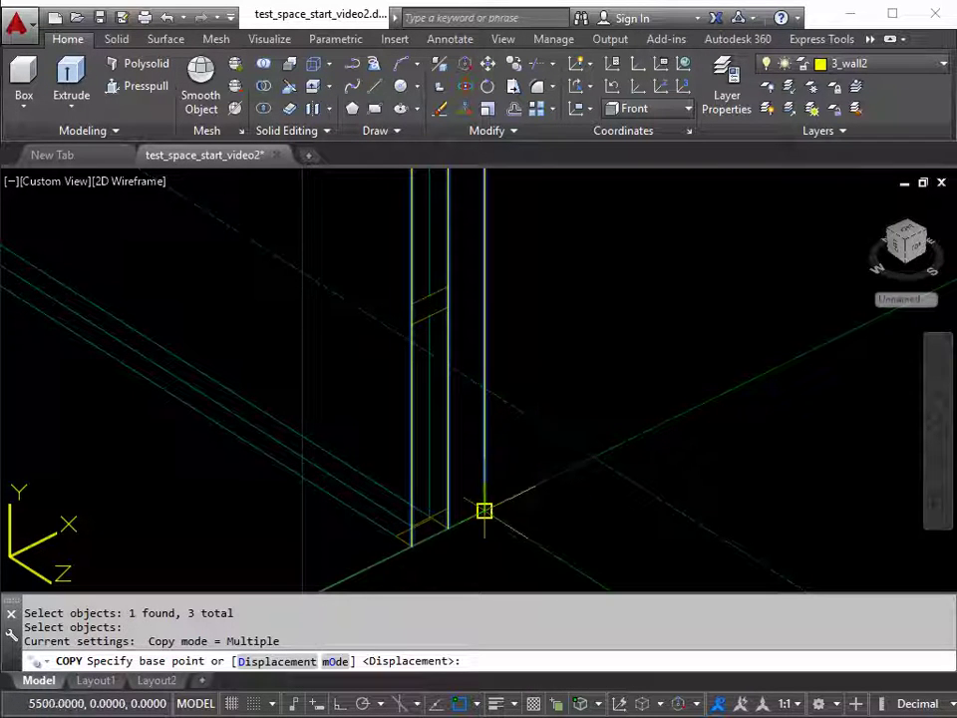
Step: Copy them from the corner endpoint onto the other wall corner and view the whole layout
click(484, 511)
scroll(299, 398, down, 5)
scroll(302, 380, up, 4)
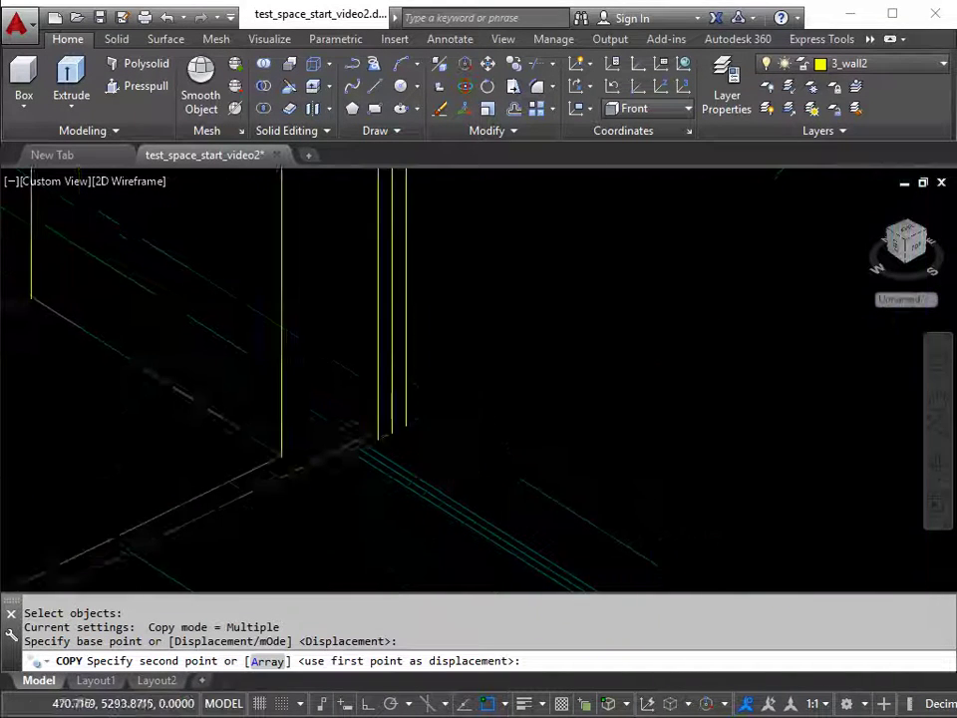
click(315, 443)
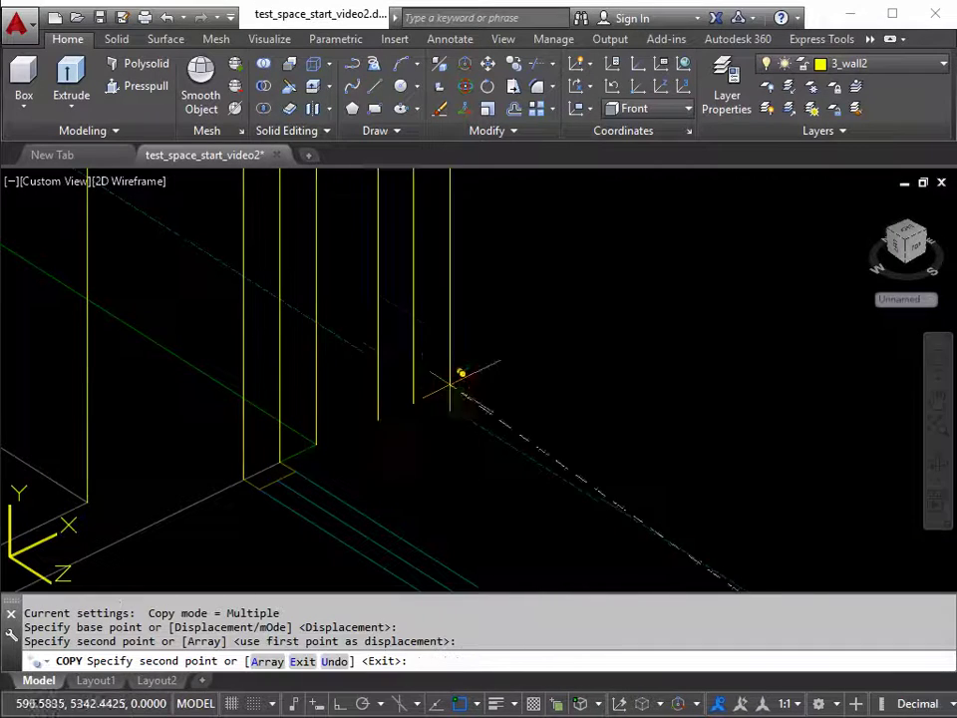
key(Return)
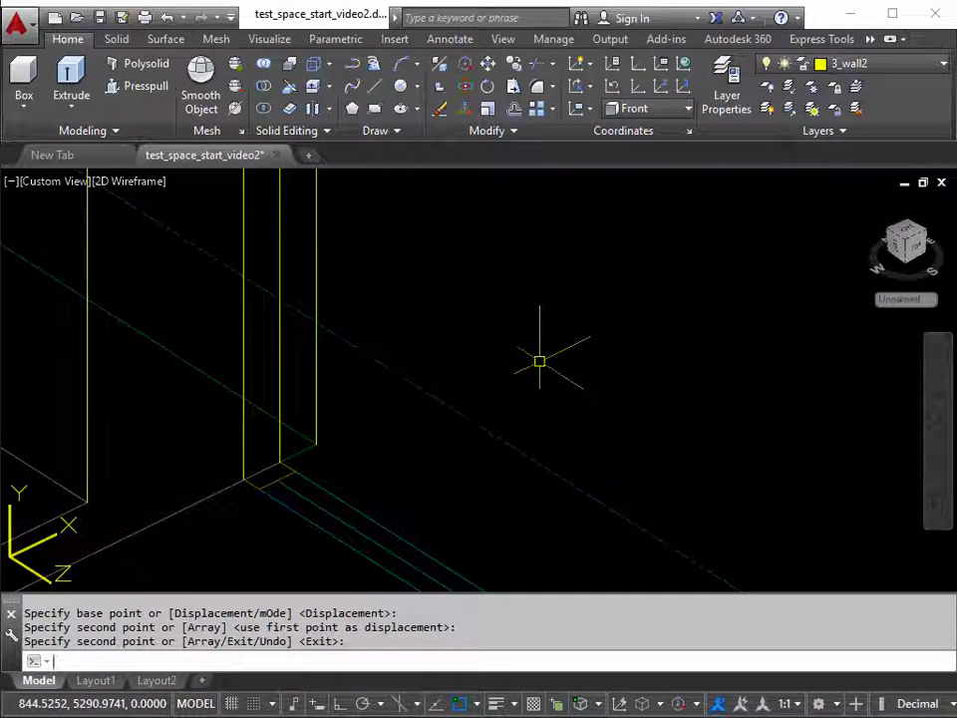
scroll(552, 329, down, 5)
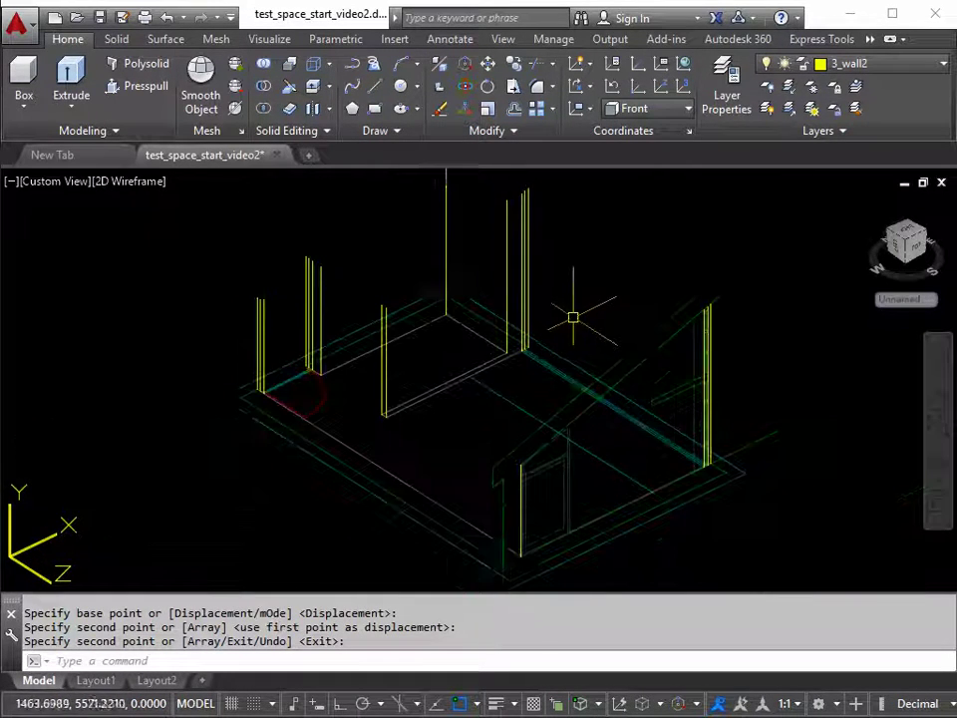
middle_drag(574, 316, 558, 358)
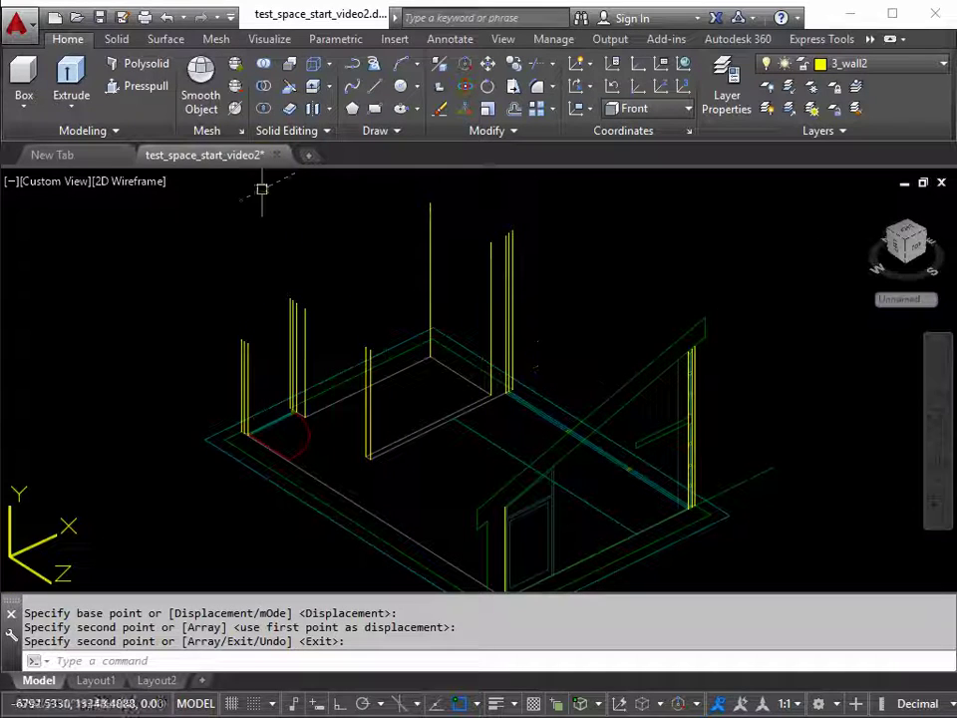
Step: Save the drawing test_space_start_video2 from the Quick Access Toolbar
click(100, 19)
middle_drag(498, 442, 476, 415)
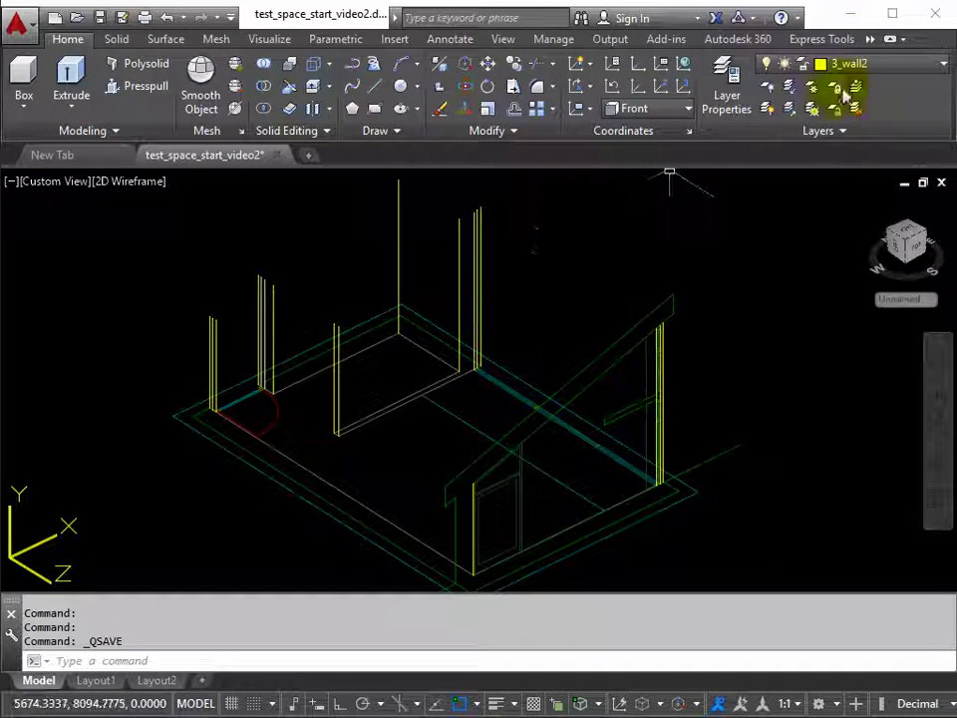
Step: Make 3_ceil the current layer, leaving the UCS orientation at Front
click(943, 64)
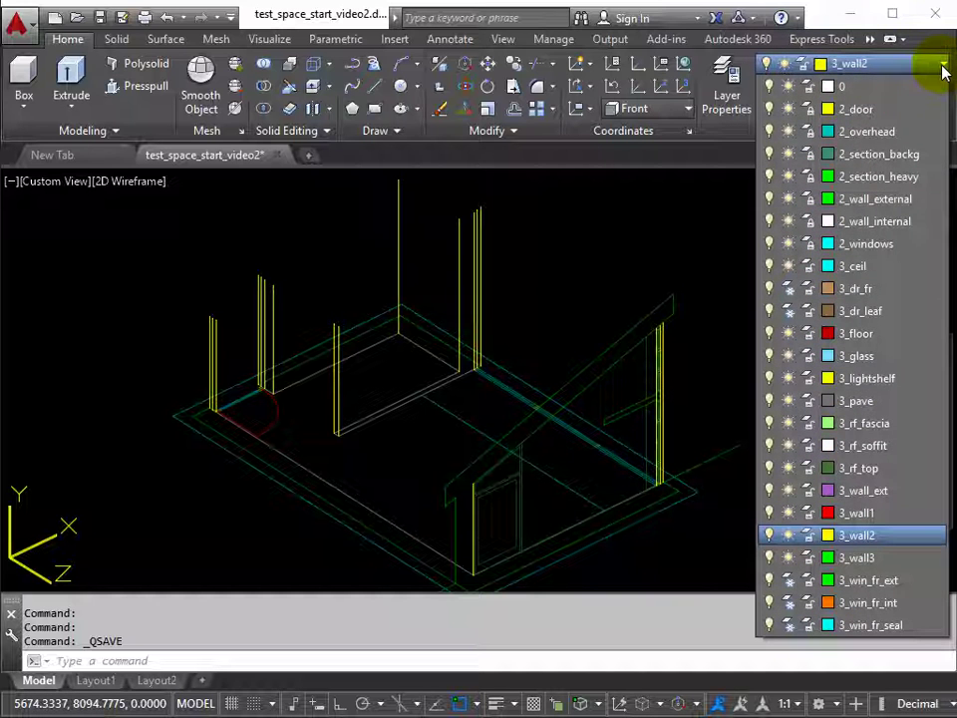
click(855, 267)
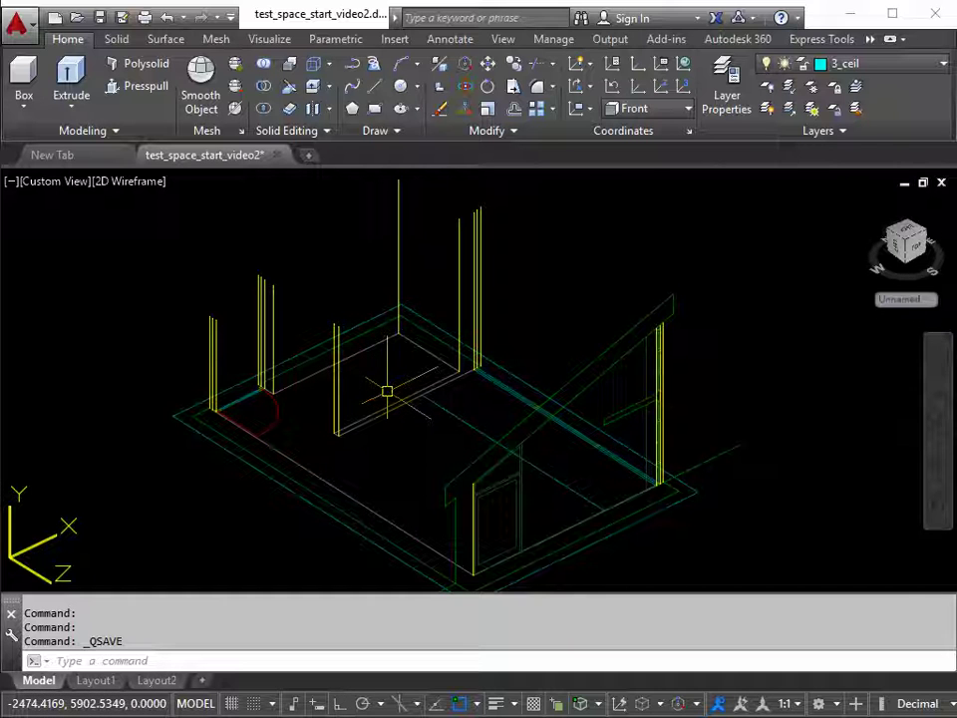
click(687, 109)
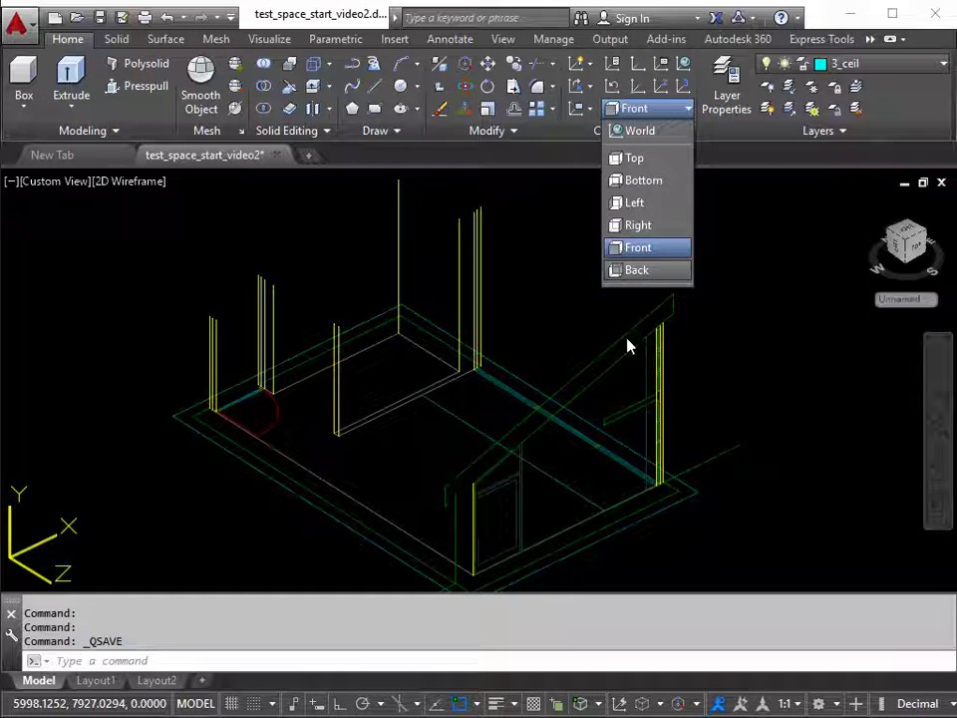
click(560, 295)
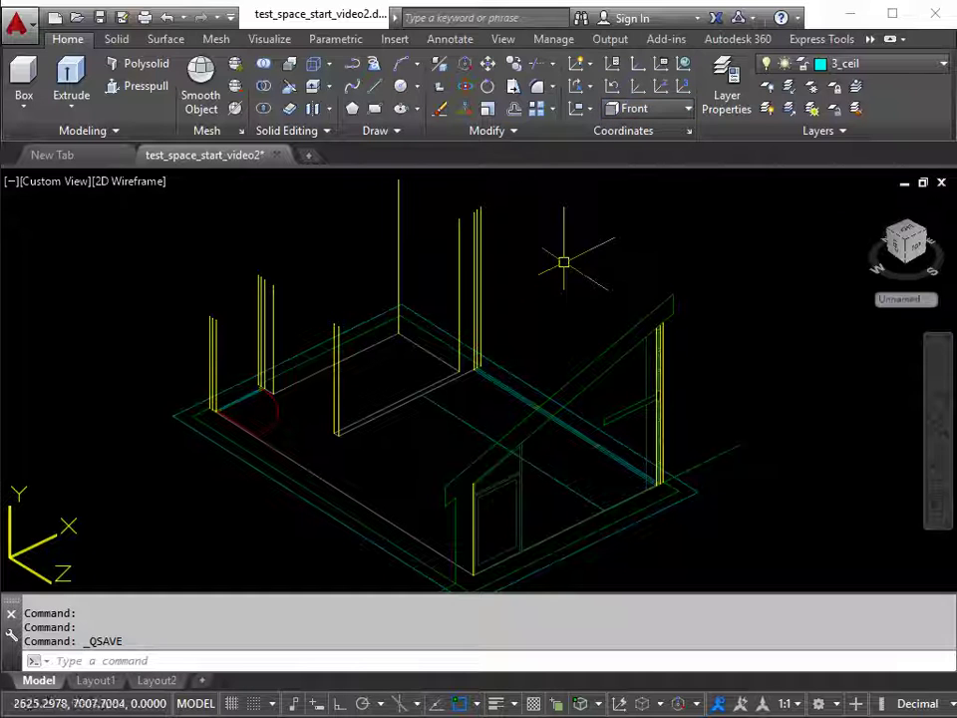
click(688, 117)
click(688, 110)
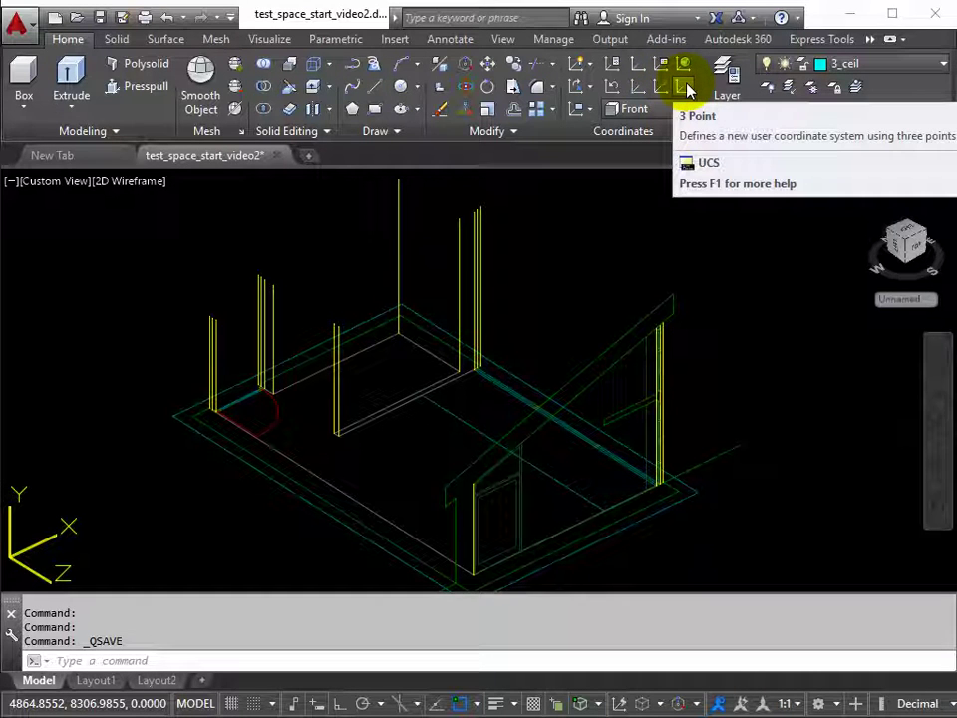
Step: Begin a 3-point UCS: origin at the wall-top endpoint, then the positive X point
click(687, 90)
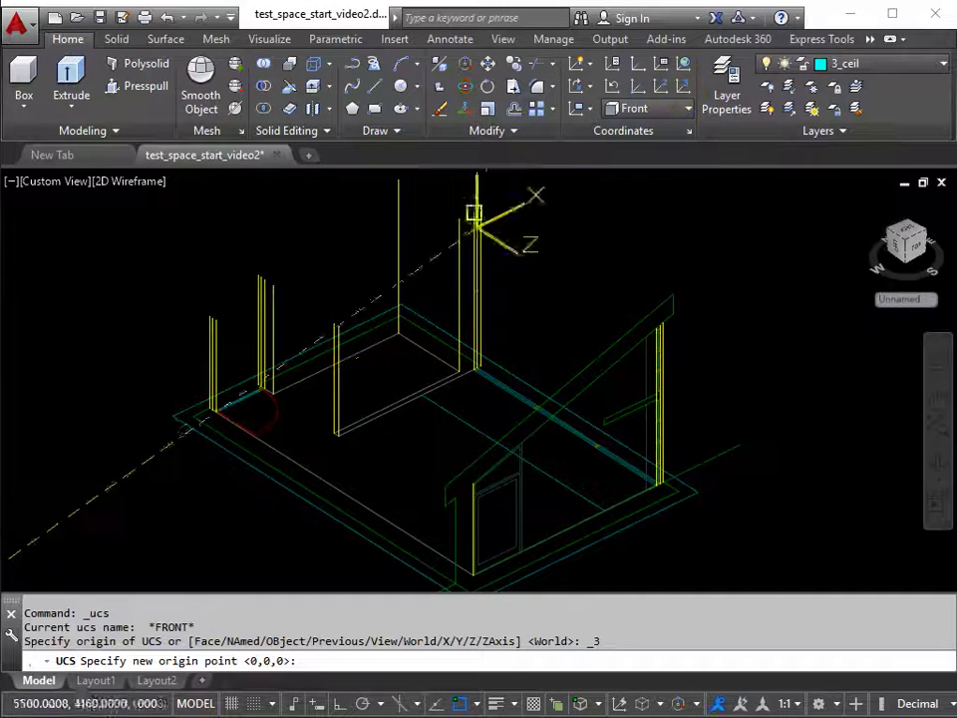
scroll(297, 284, up, 5)
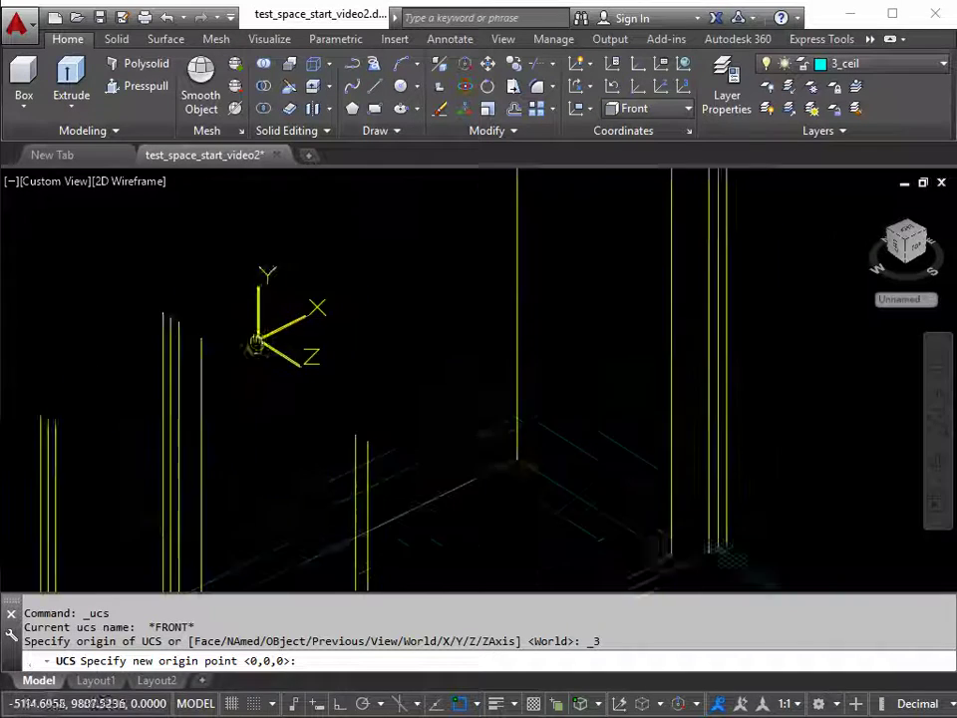
scroll(239, 364, down, 2)
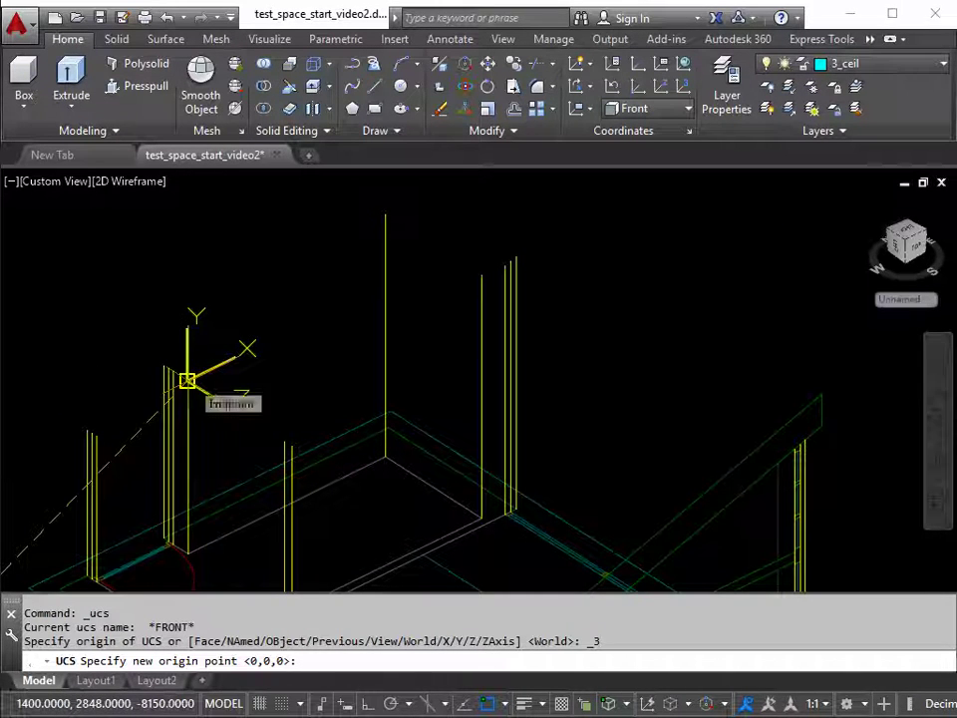
click(187, 380)
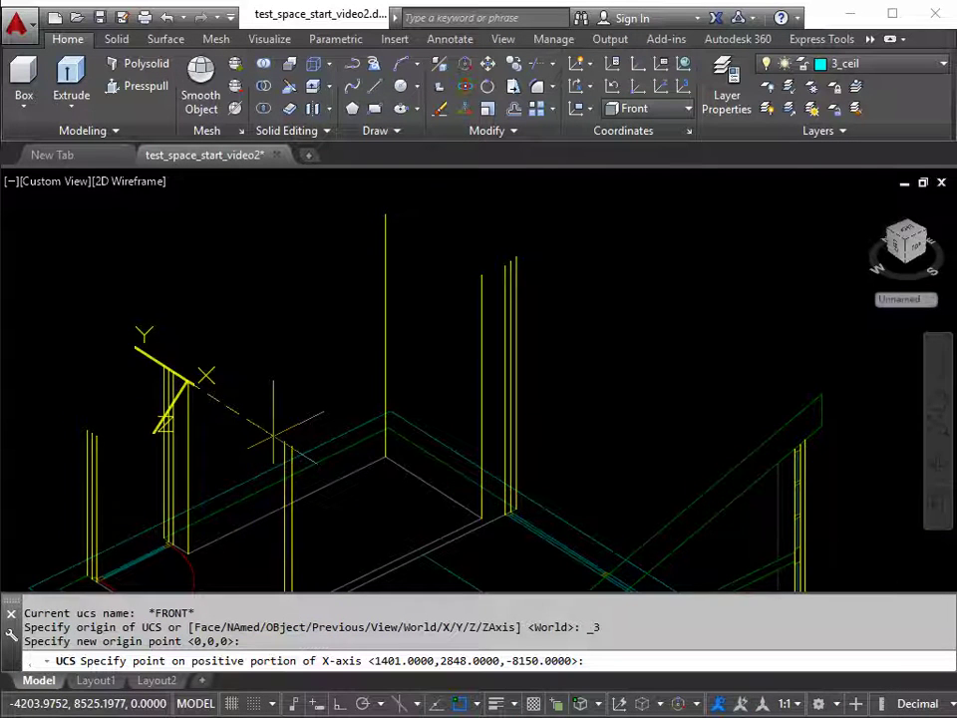
scroll(273, 448, up, 3)
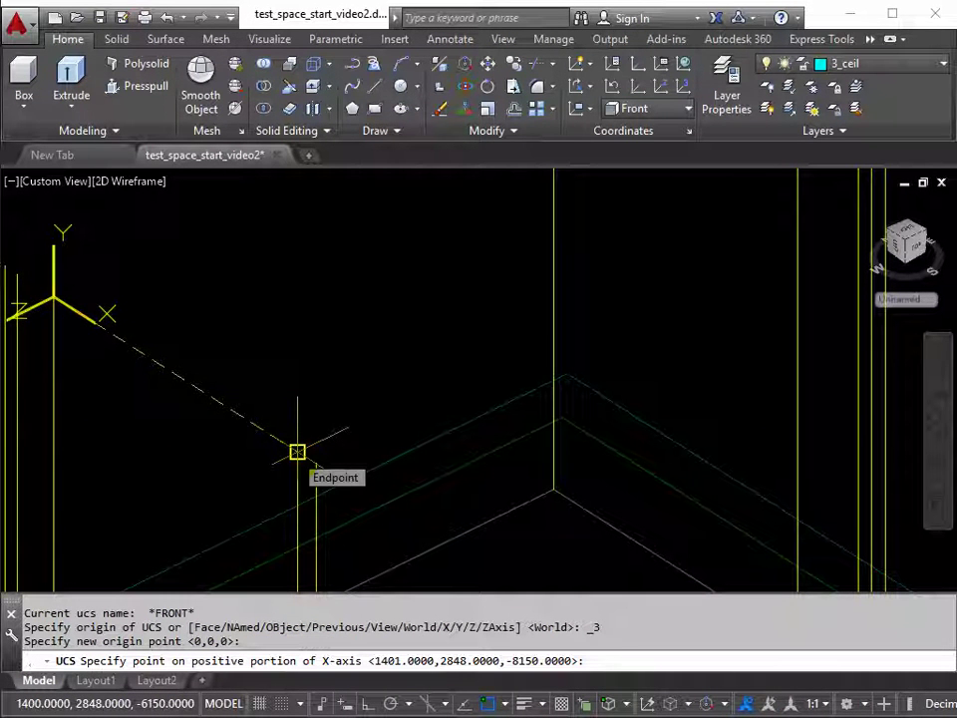
click(297, 452)
Step: Pick the positive Y point to finish the UCS, then re-centre the room
scroll(316, 348, down, 5)
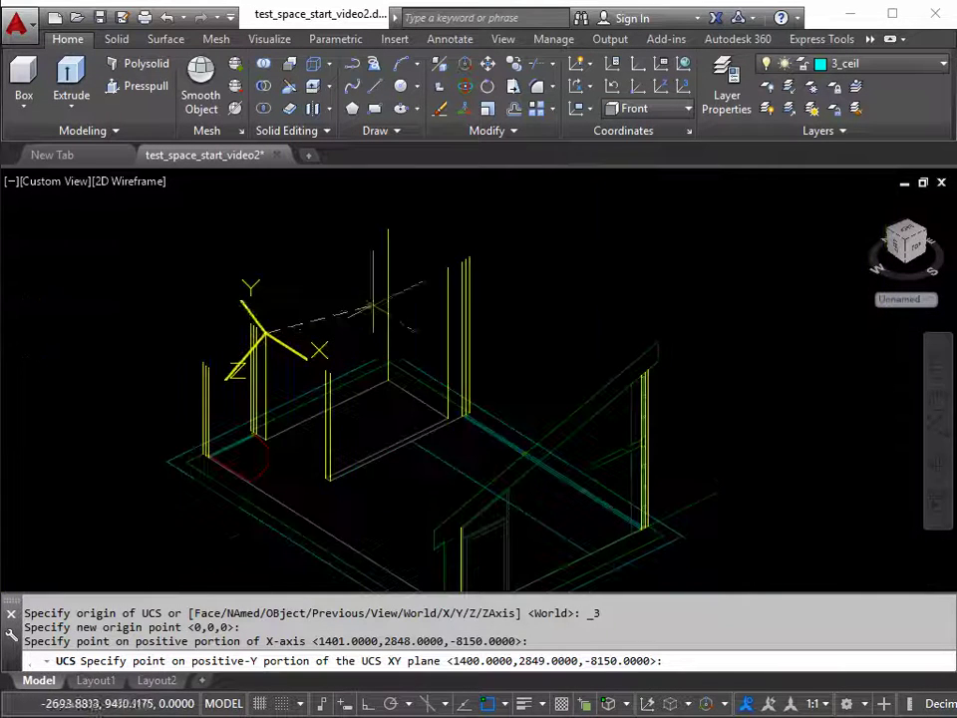
scroll(375, 305, up, 2)
scroll(330, 326, up, 2)
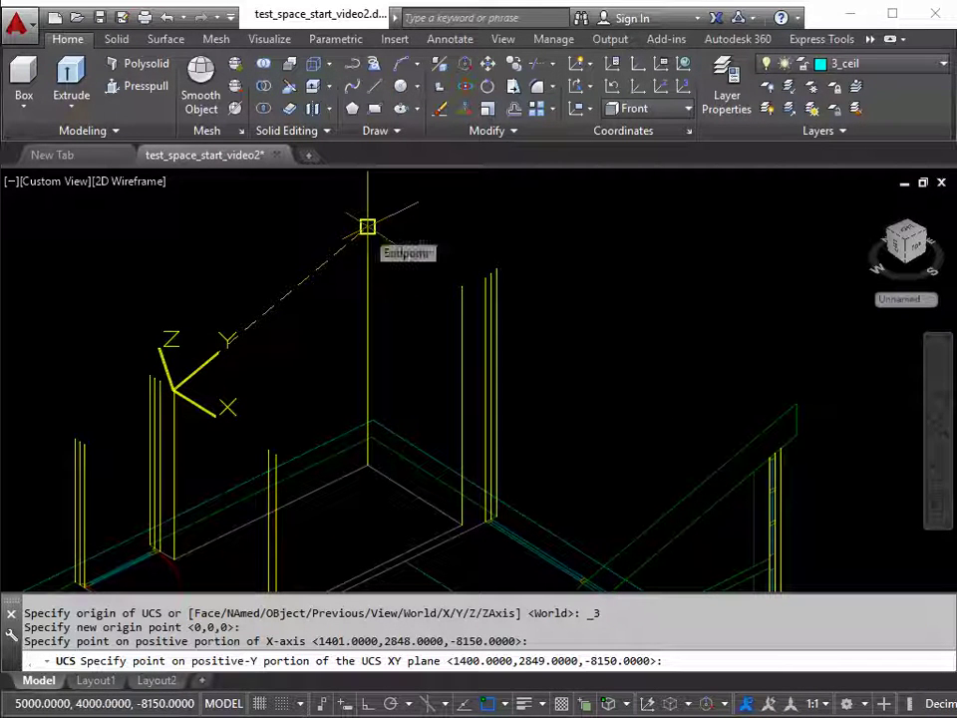
click(367, 227)
middle_drag(305, 406, 385, 307)
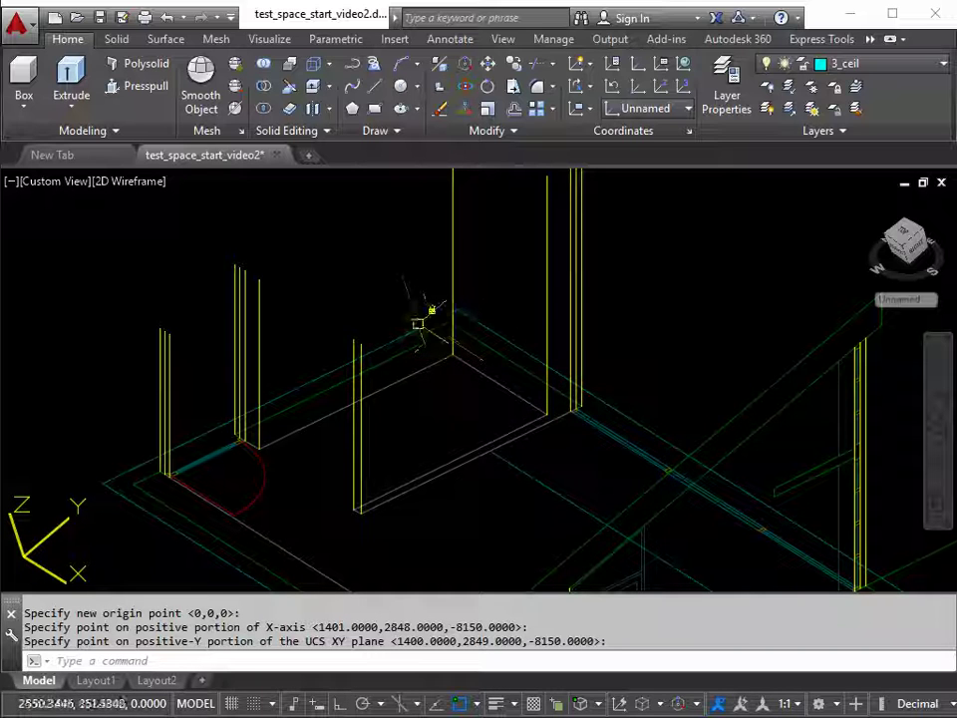
scroll(417, 316, down, 4)
middle_drag(444, 299, 376, 295)
scroll(364, 296, up, 3)
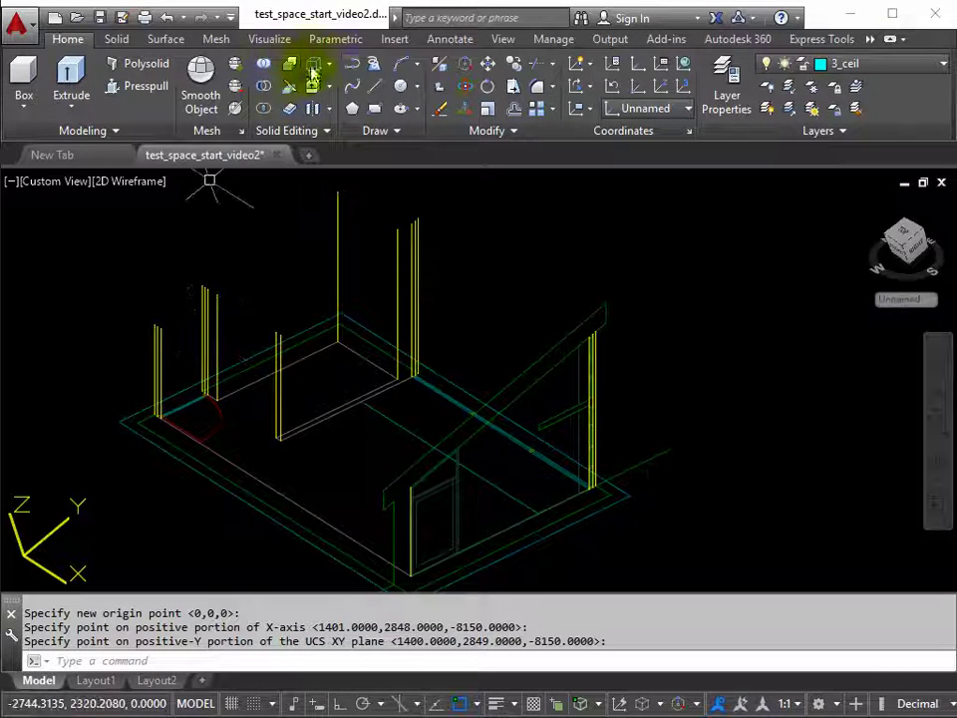
Step: Start the ceiling polyline at a height-line top and add corners with Ortho on
click(352, 66)
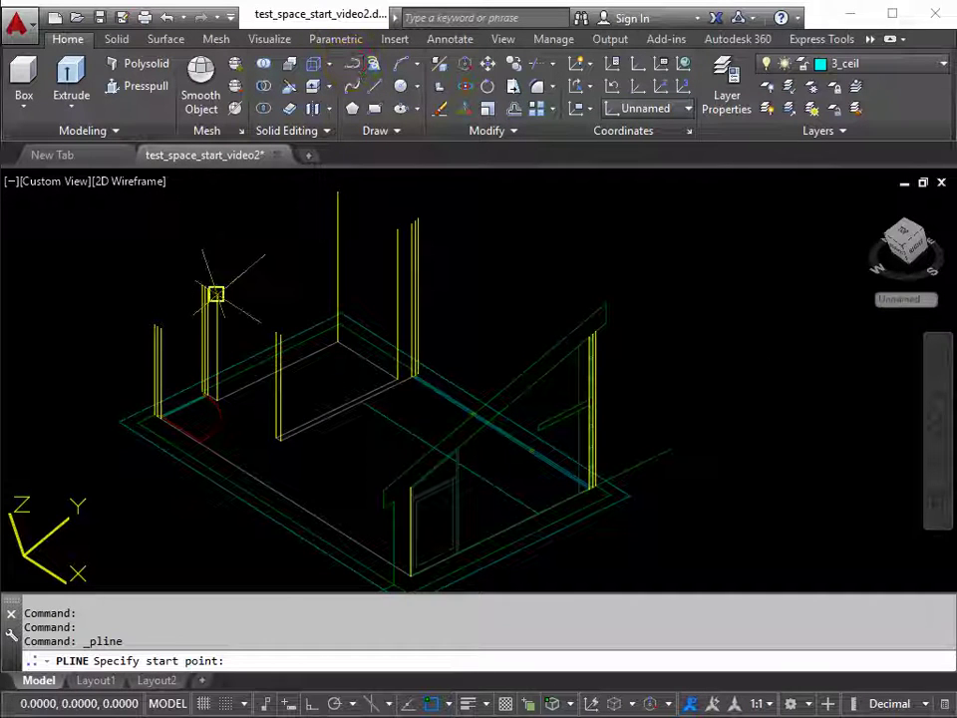
scroll(224, 294, up, 2)
click(213, 290)
middle_drag(213, 288, 131, 373)
click(324, 212)
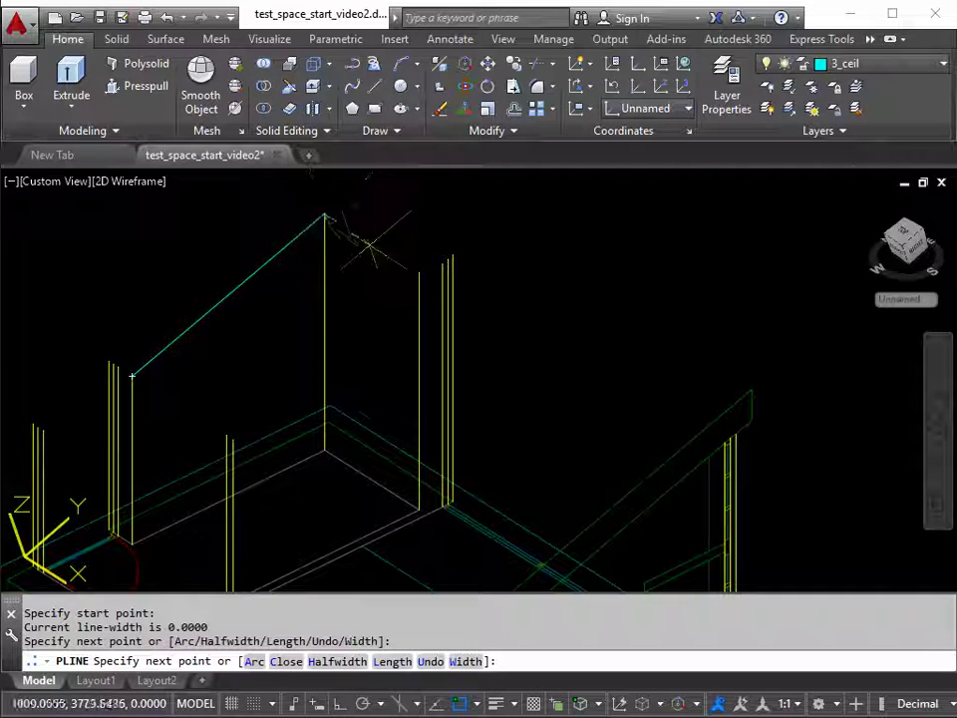
click(339, 704)
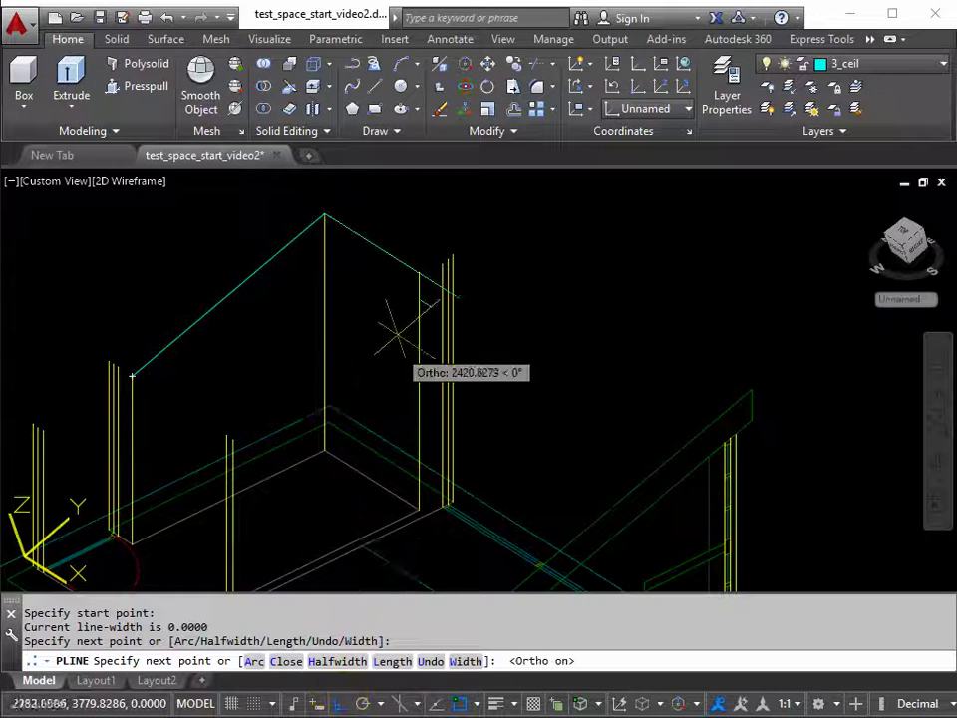
click(419, 271)
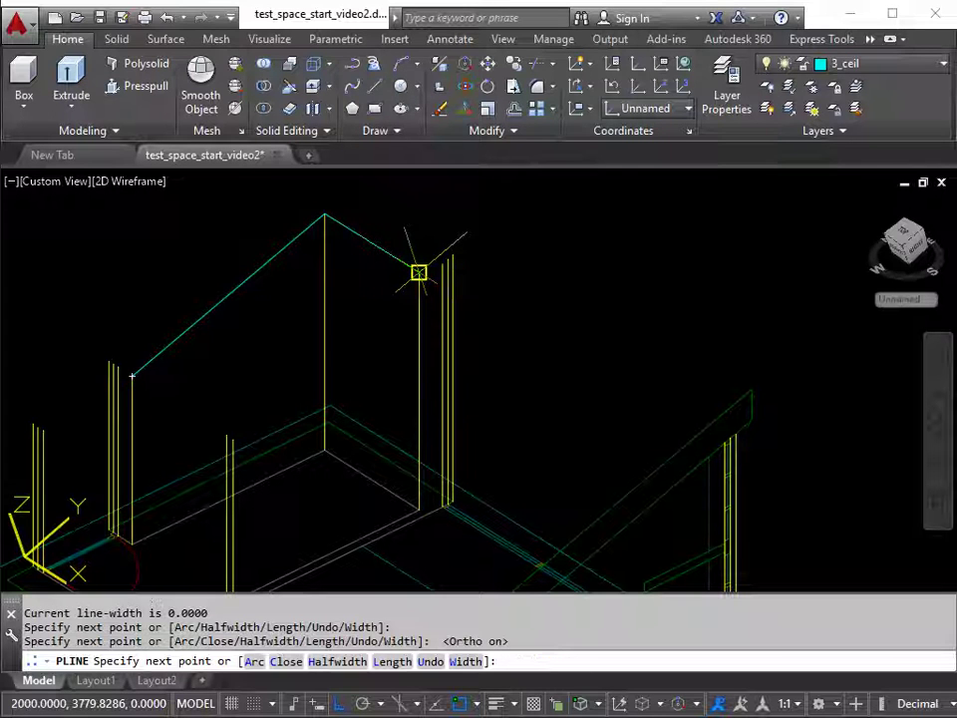
Step: Continue the outline through further height-line endpoints with Ortho off
click(225, 435)
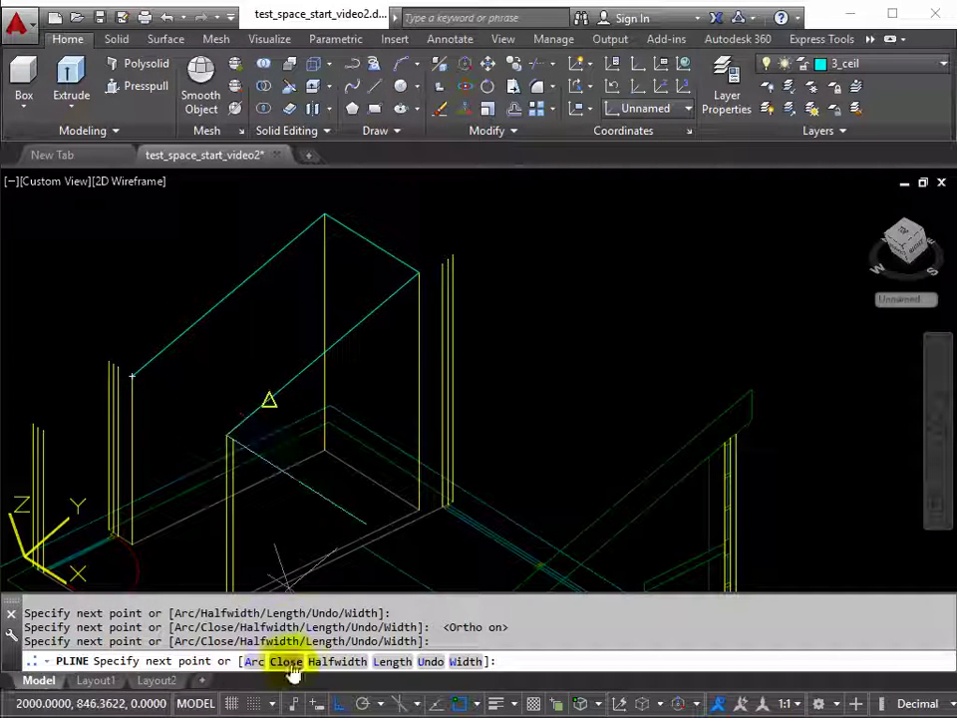
click(336, 704)
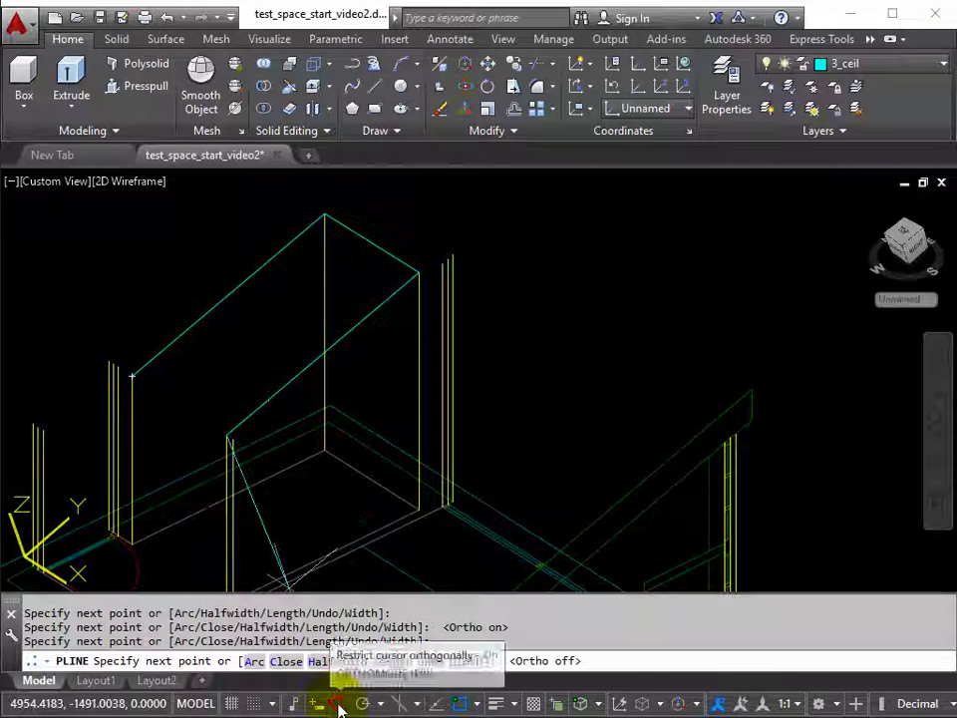
click(233, 439)
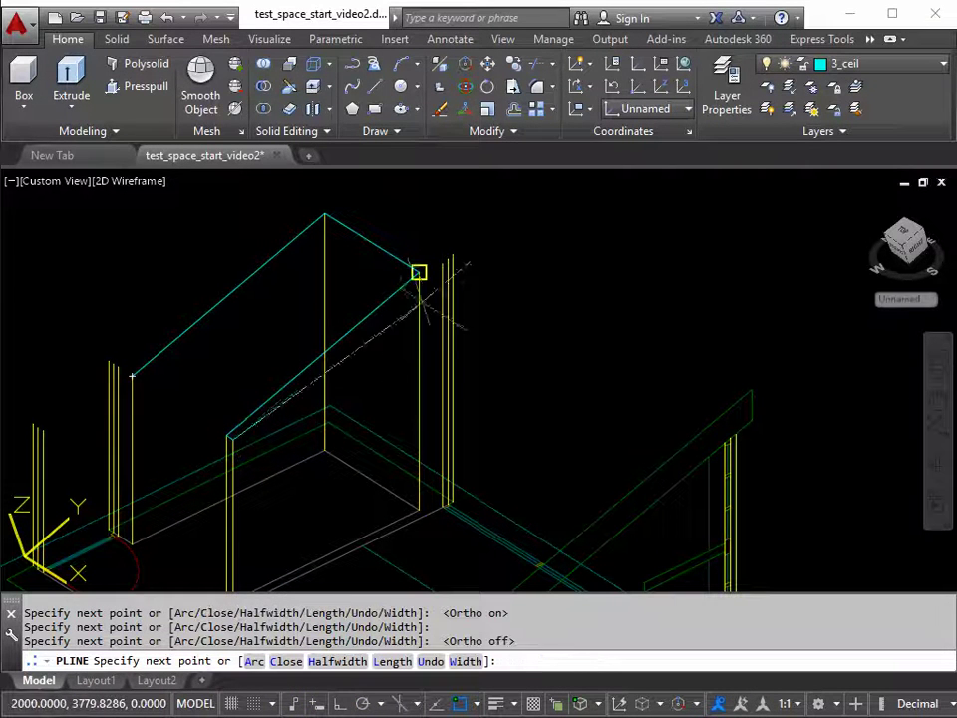
click(443, 263)
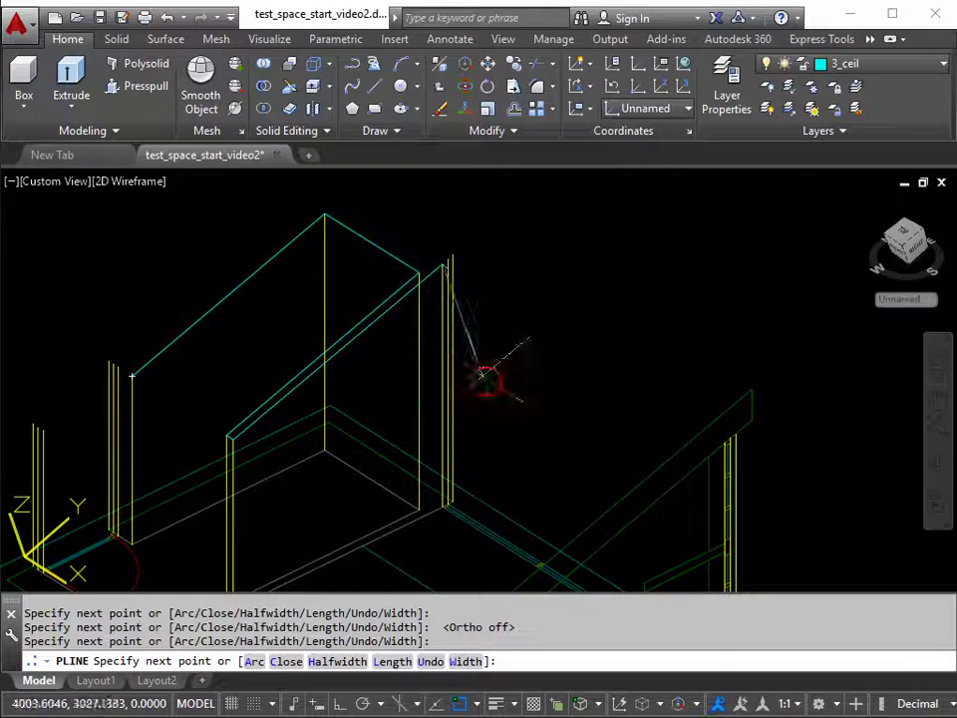
scroll(578, 367, up, 3)
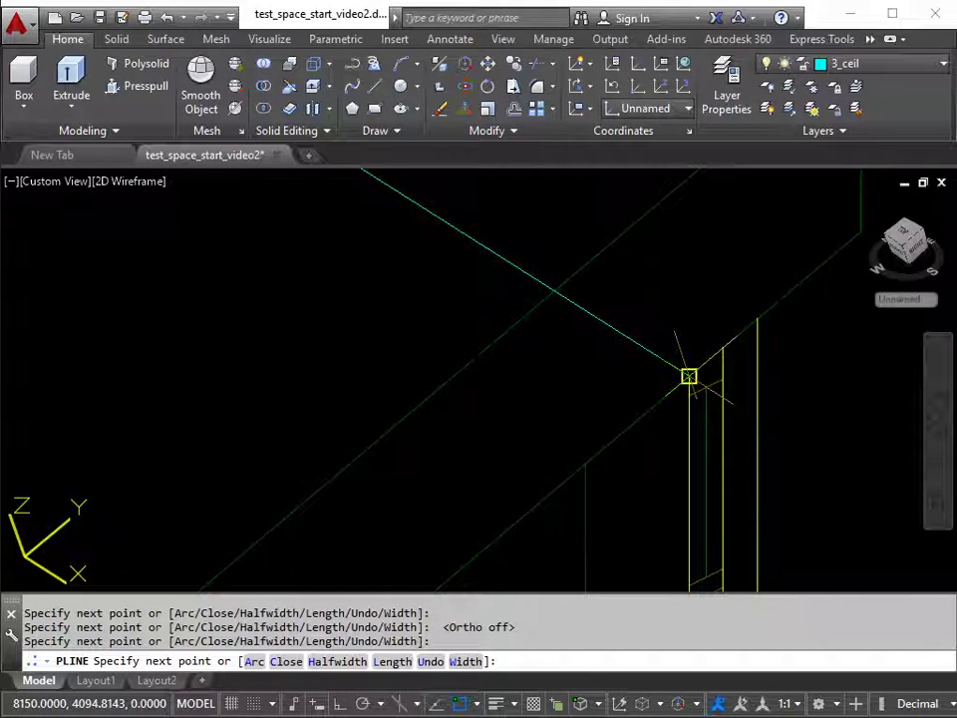
scroll(687, 376, down, 2)
click(602, 418)
scroll(570, 446, down, 3)
scroll(353, 488, up, 3)
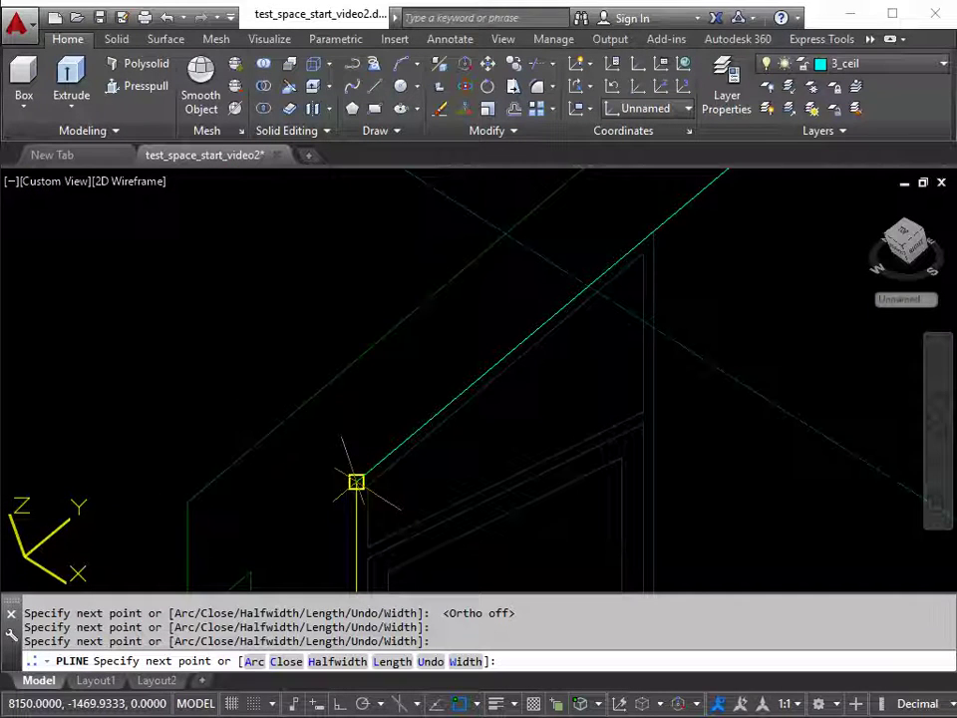
Step: Add the last corner and close the ceiling polyline back to its start
click(356, 482)
scroll(355, 482, down, 4)
scroll(133, 305, up, 4)
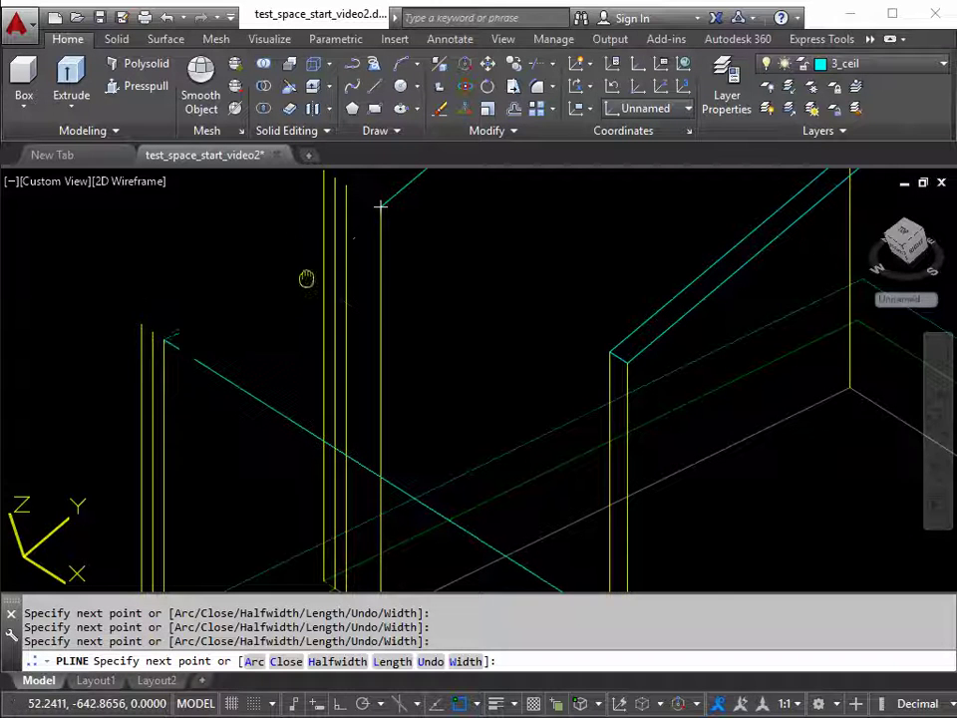
middle_drag(305, 279, 254, 384)
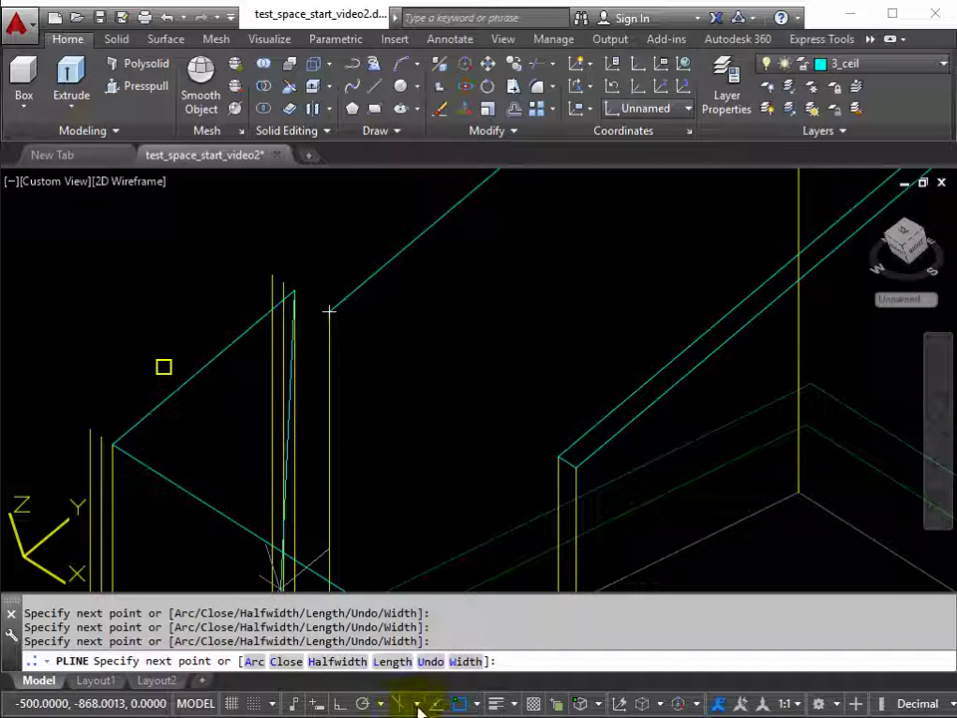
click(286, 665)
scroll(488, 379, down, 5)
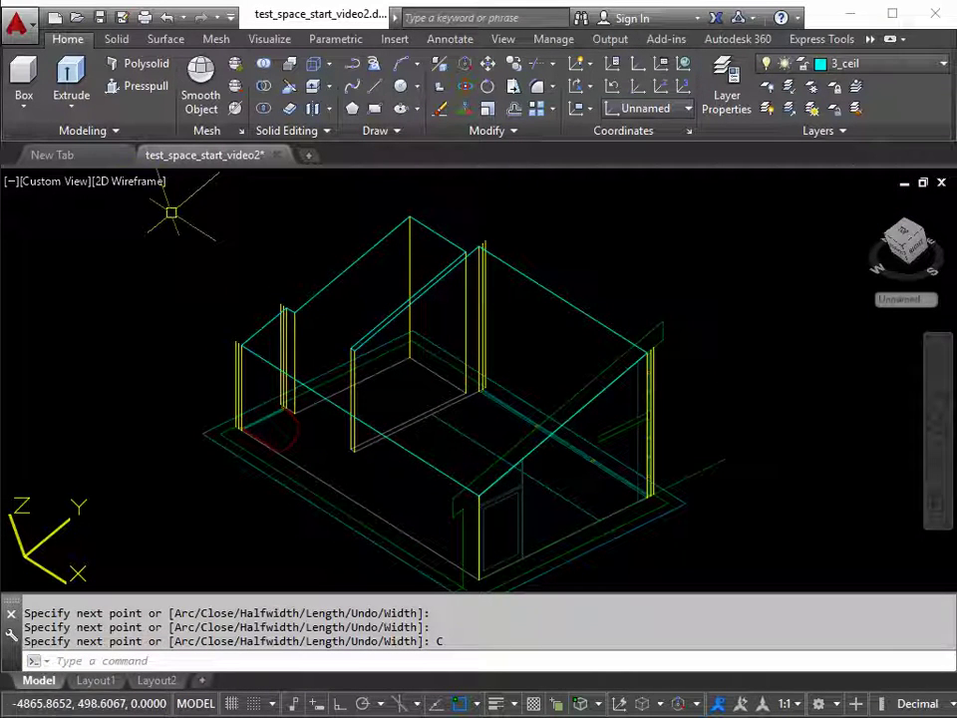
click(139, 182)
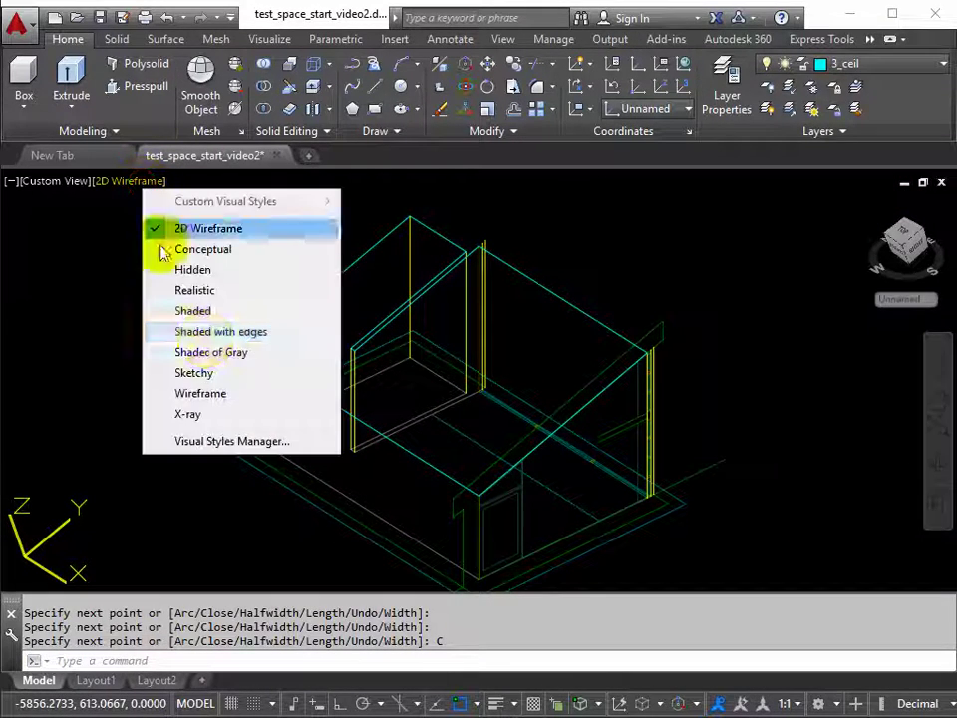
click(218, 332)
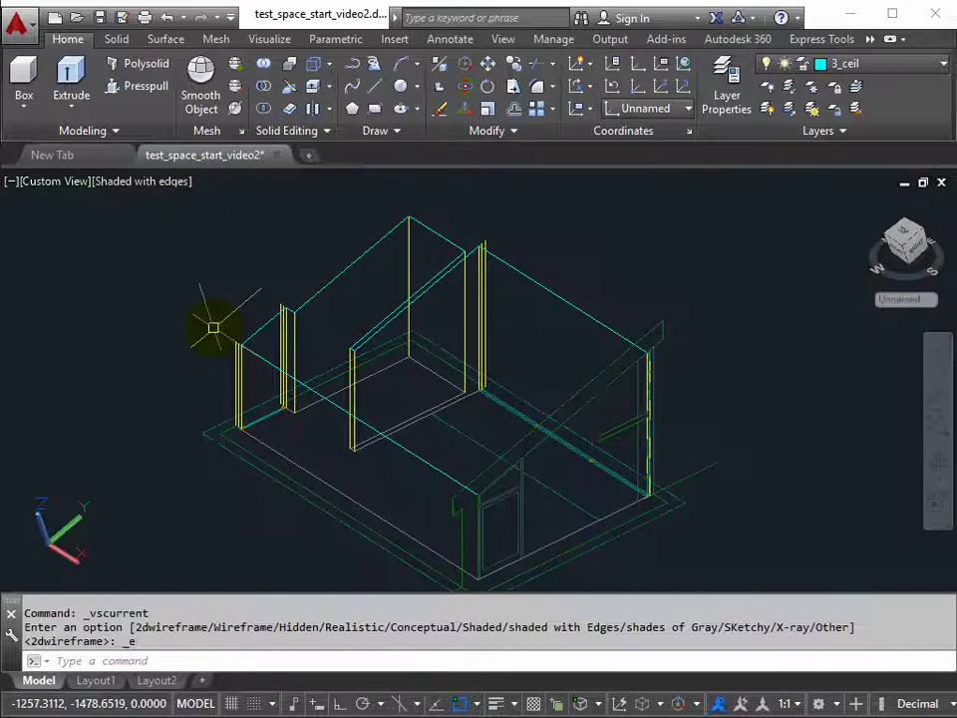
click(149, 185)
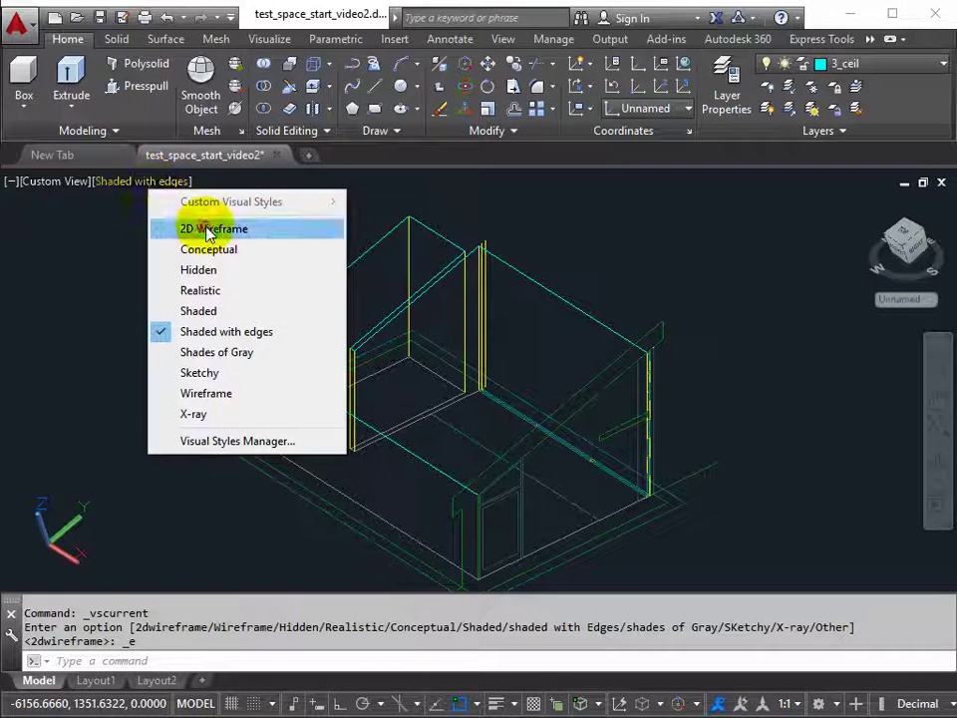
click(189, 226)
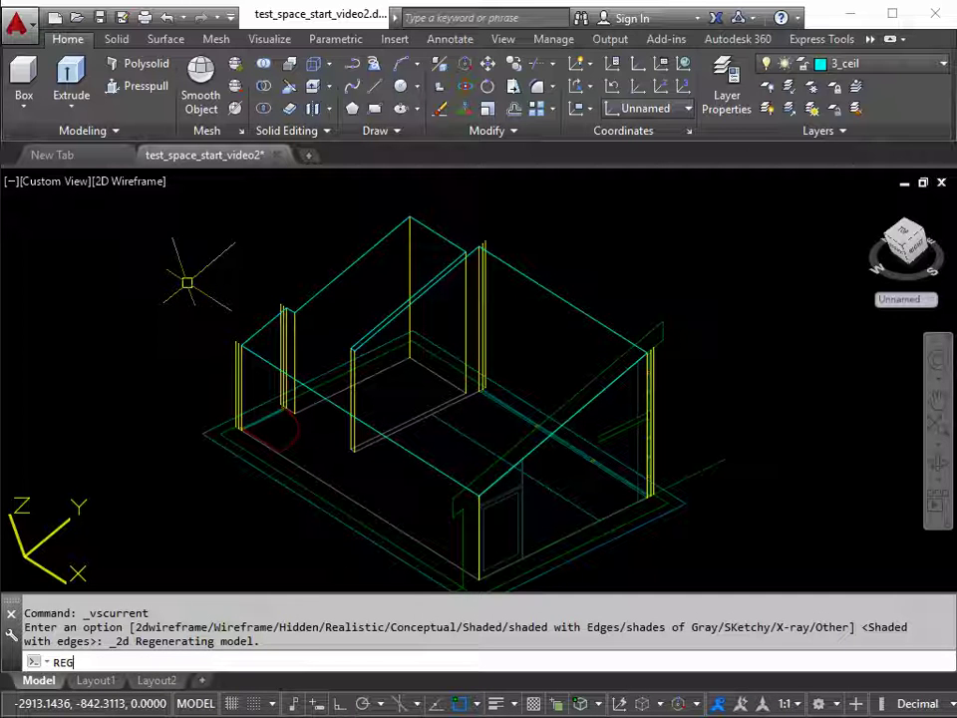
Step: Convert the closed cyan ceiling polyline into a single region with REGION
key(Return)
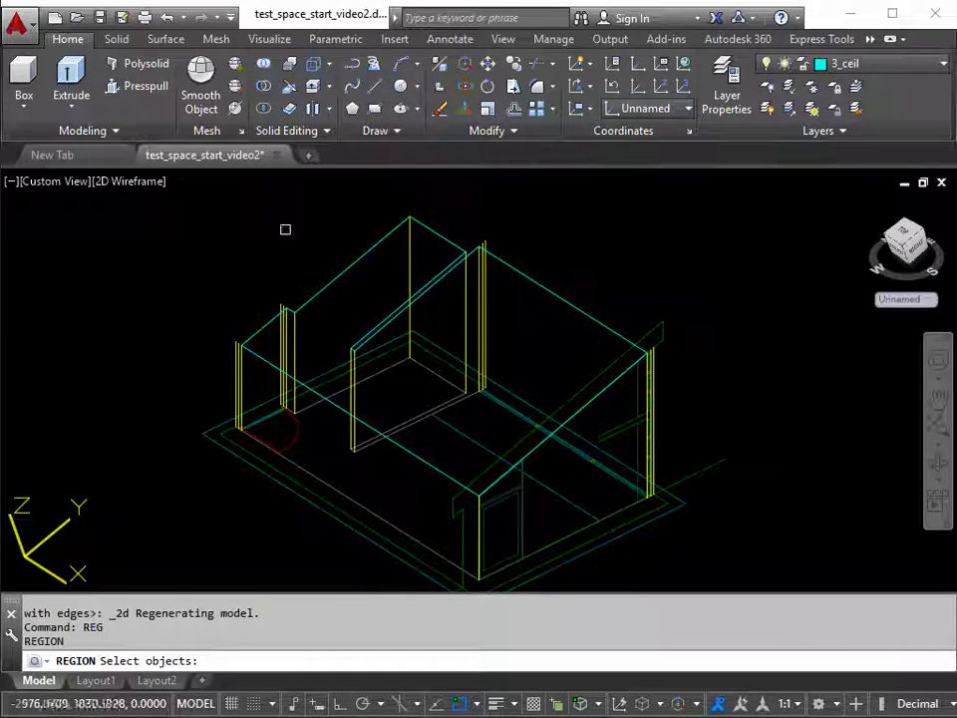
click(433, 232)
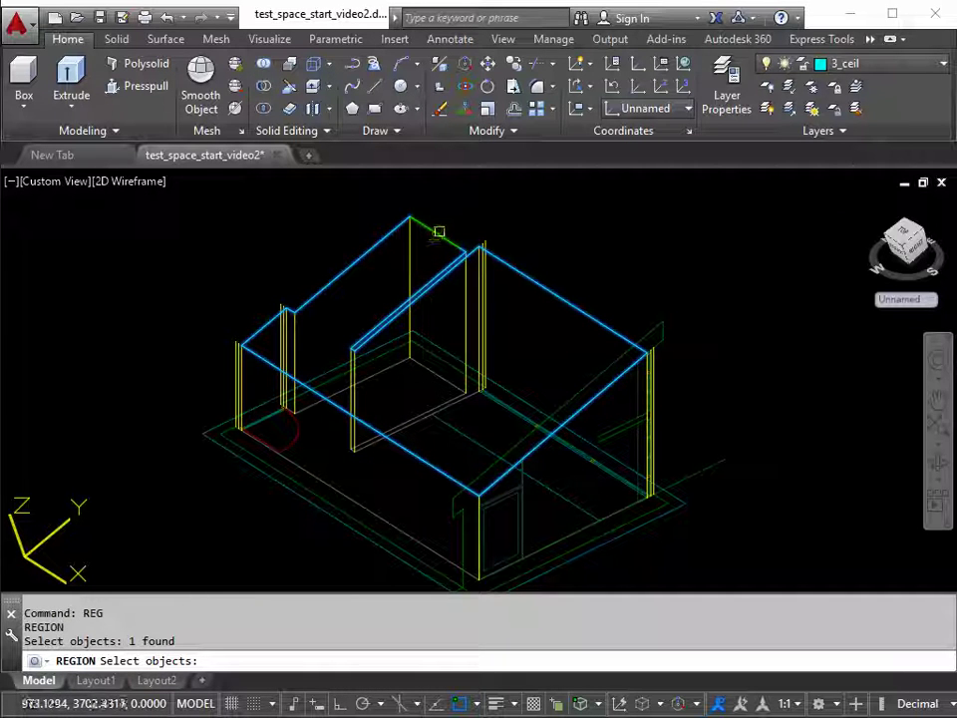
key(Return)
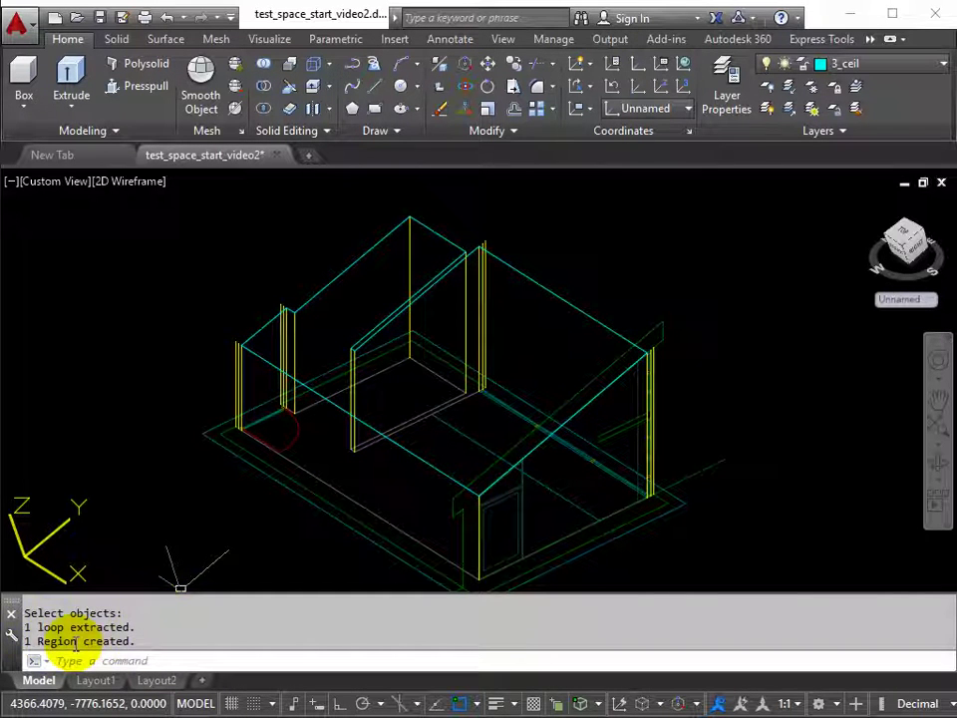
drag(136, 641, 22, 625)
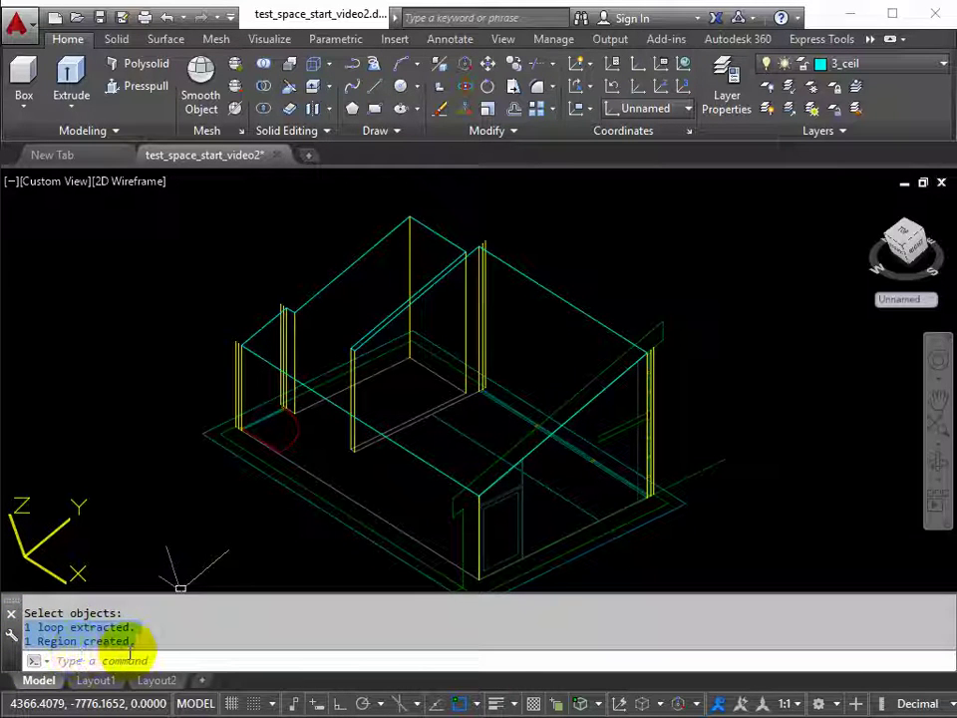
click(127, 185)
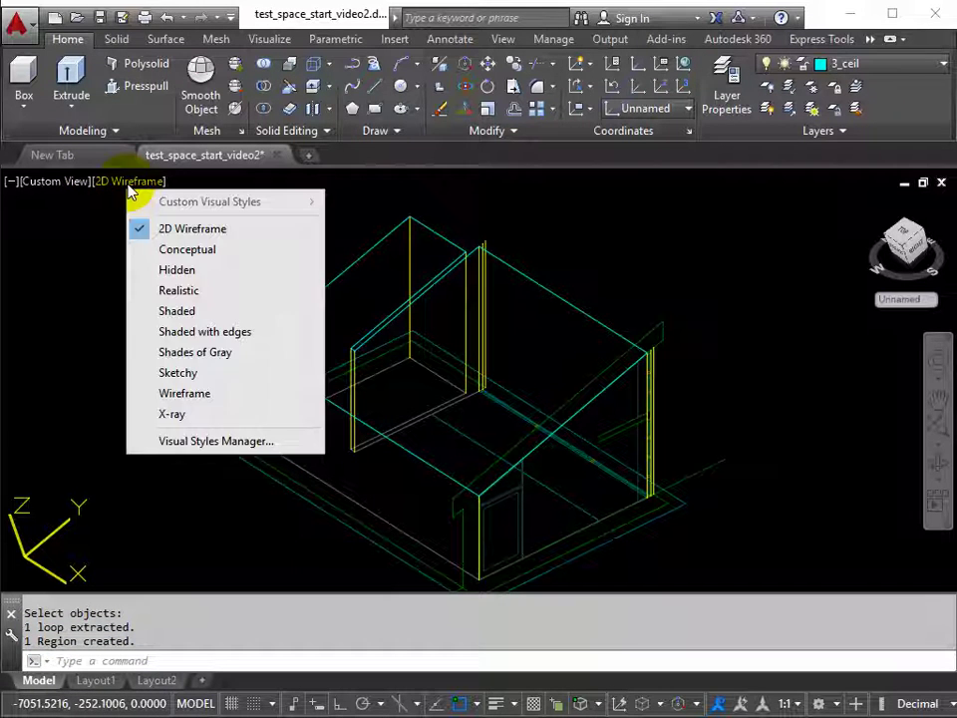
click(190, 333)
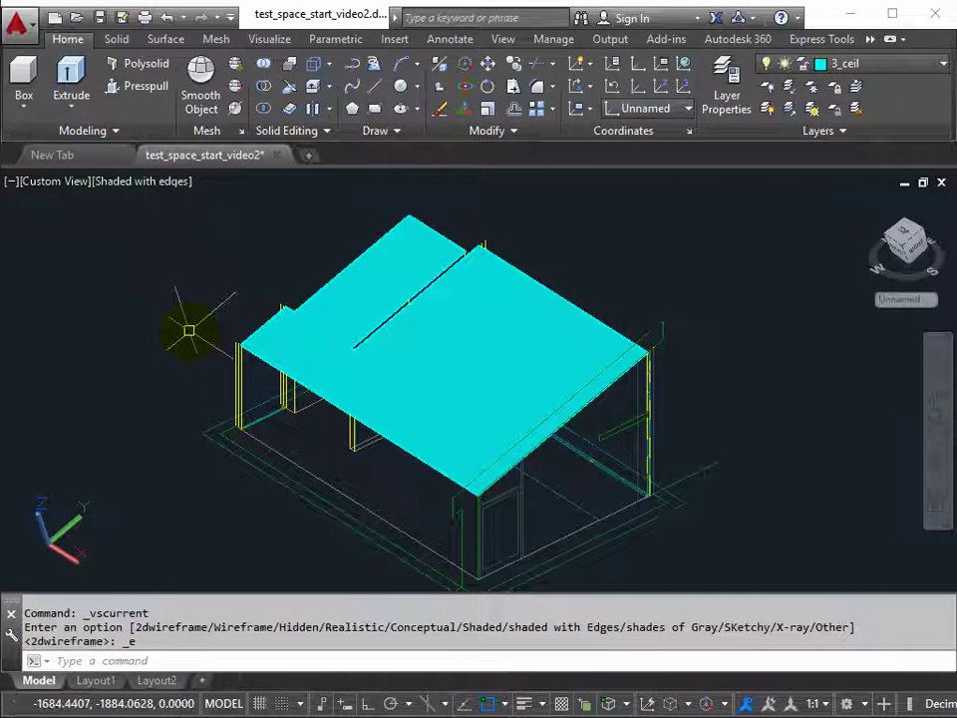
click(151, 182)
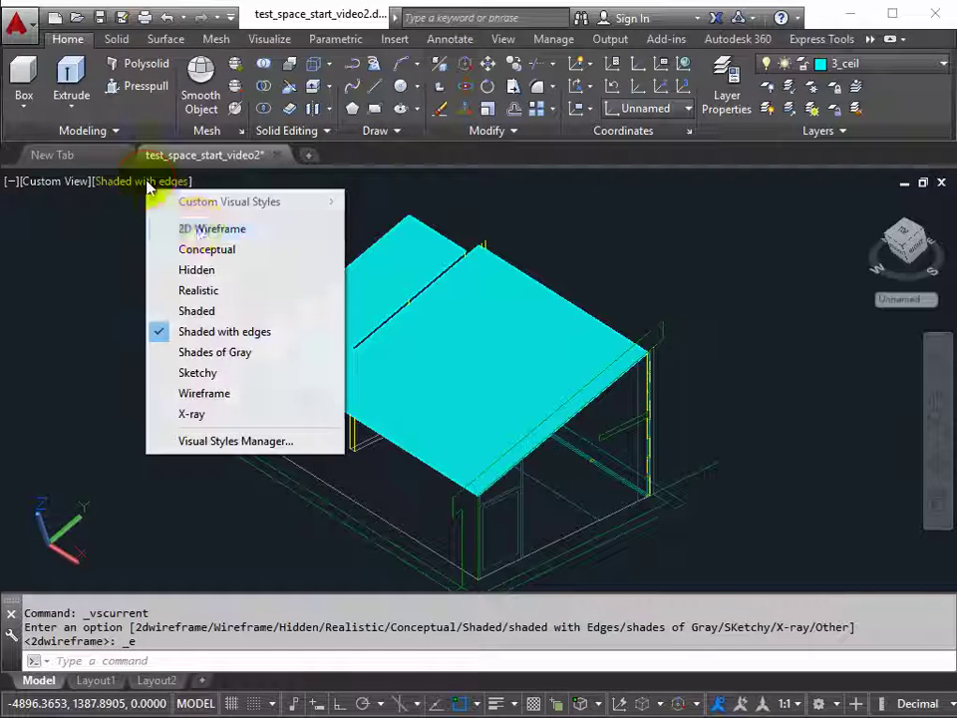
click(204, 230)
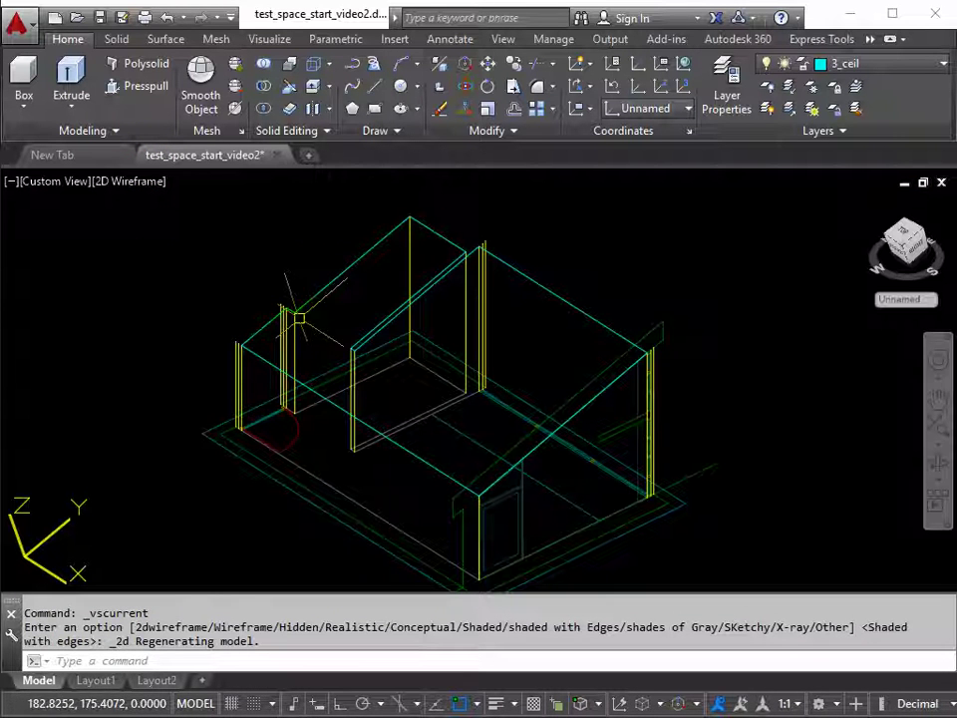